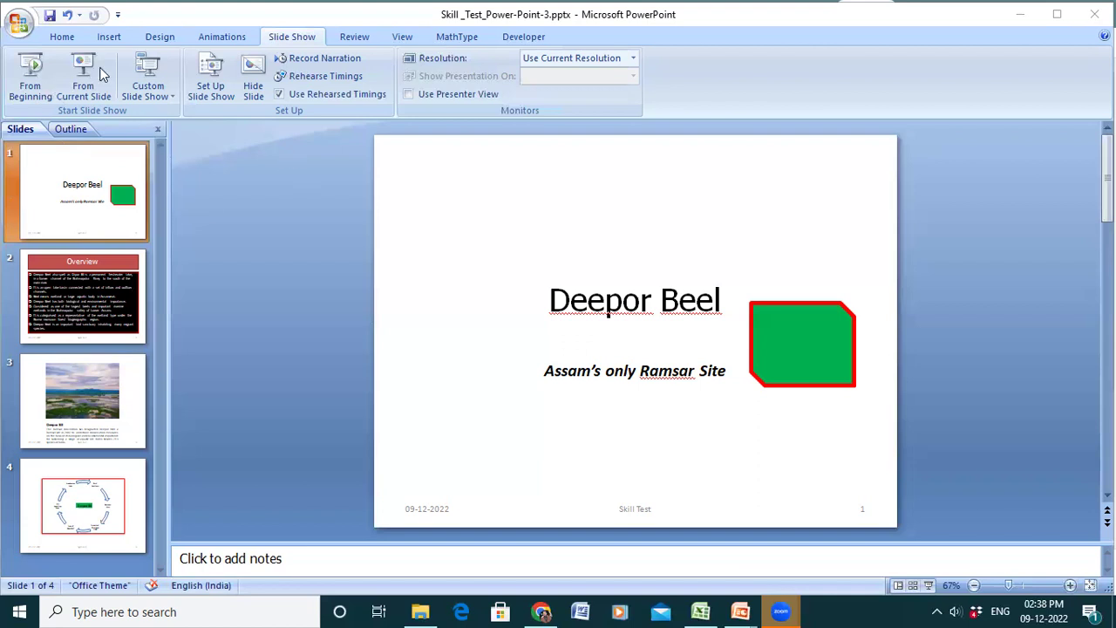
- Run the slideshow through the title, Overview, wetland photo and cycle diagram slides, then exit to editing
left_click(43, 65)
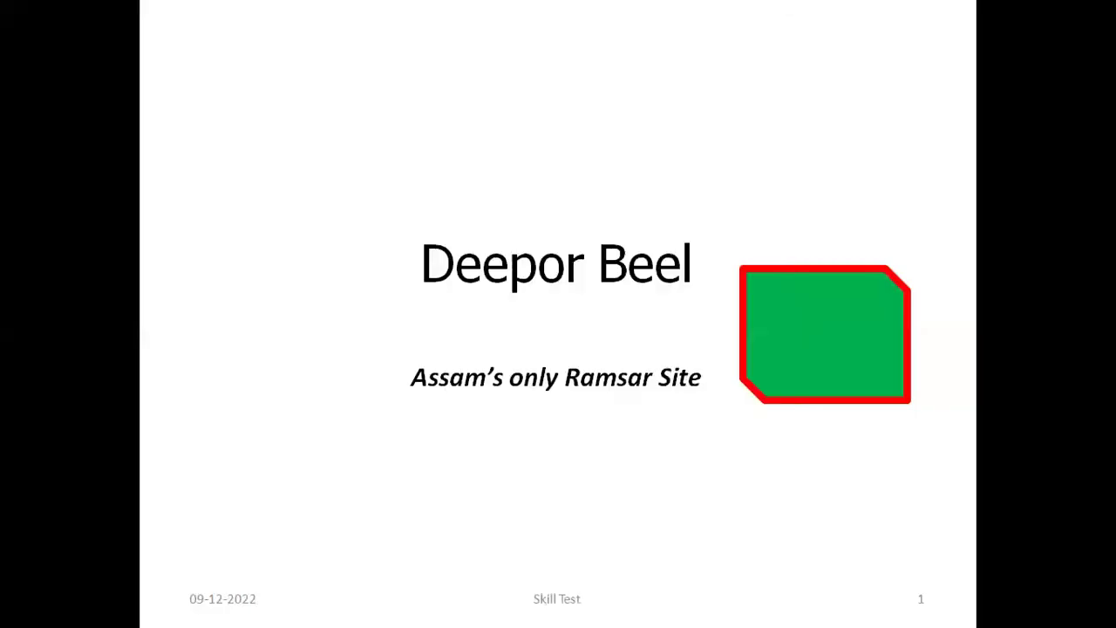
left_click(522, 171)
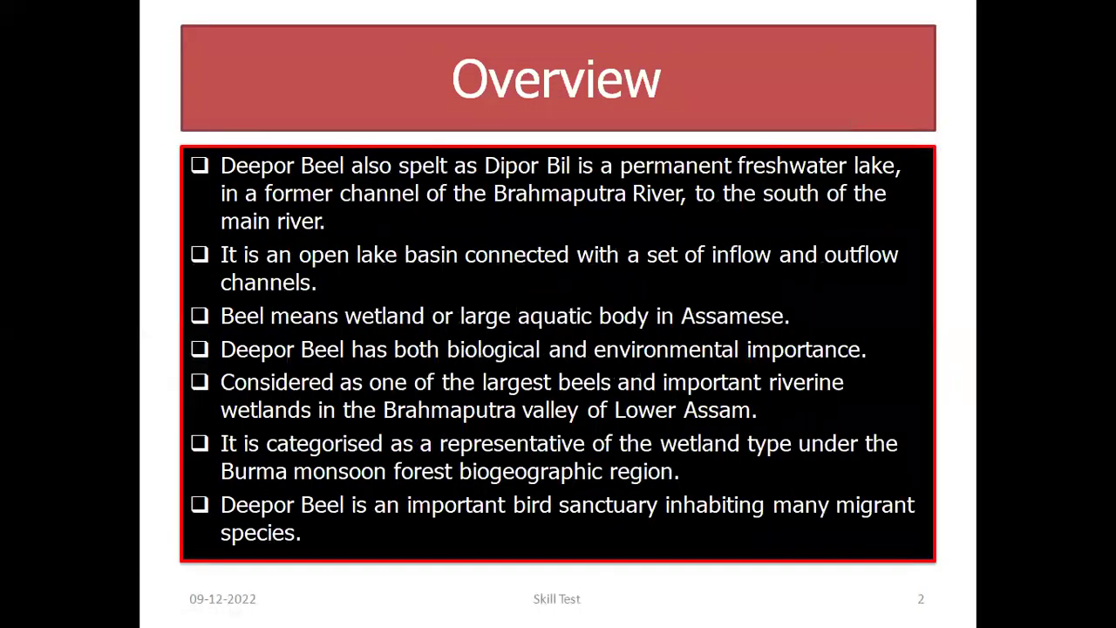
key("Right")
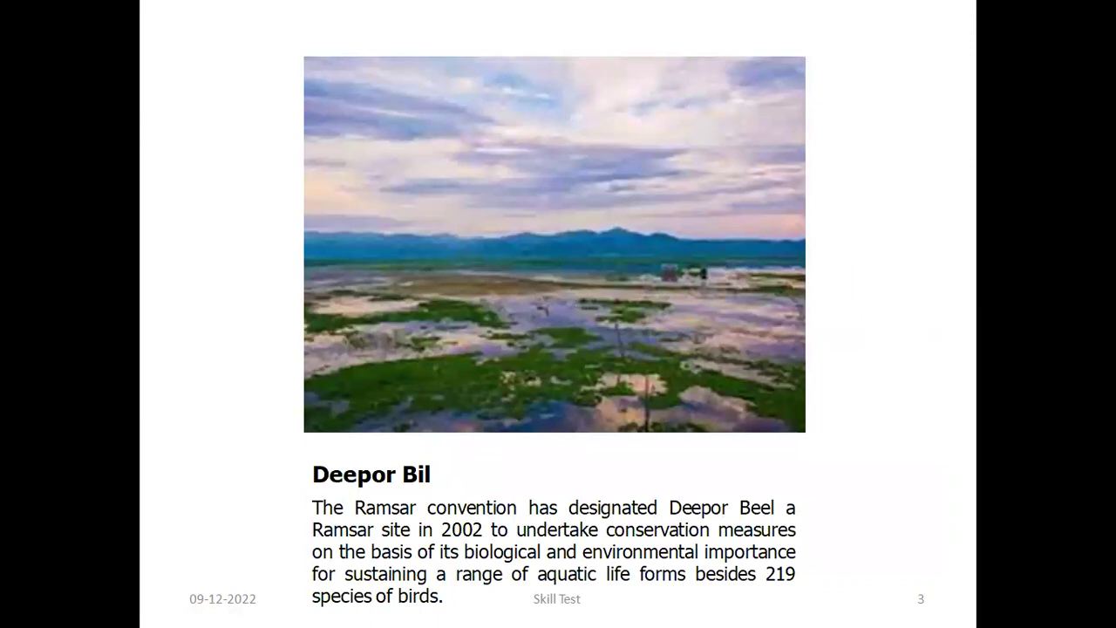
key("Right")
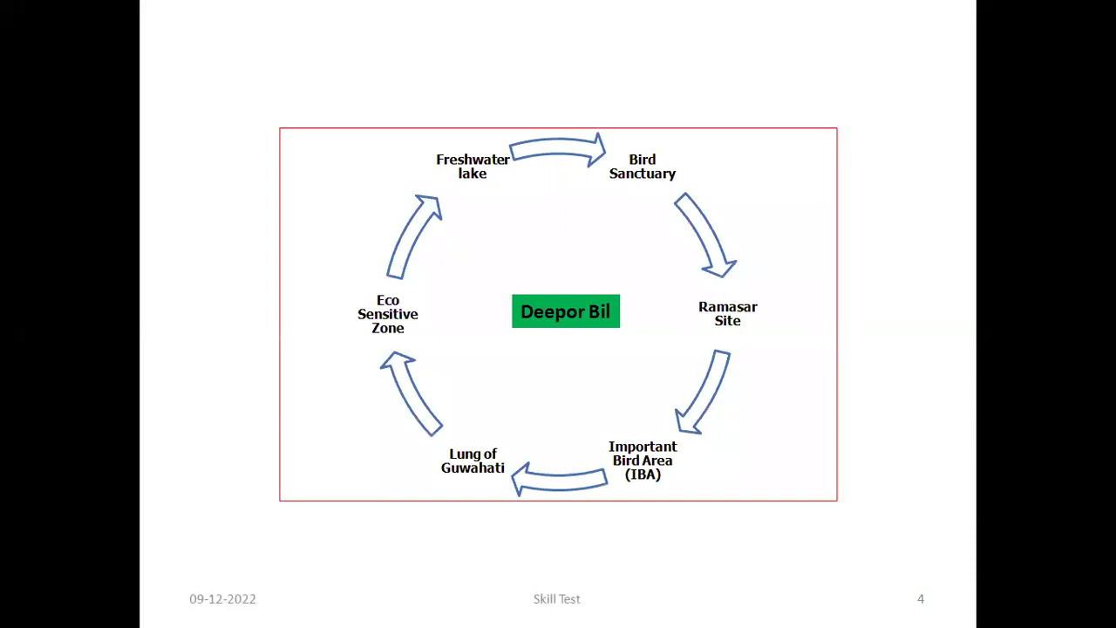
key("Right")
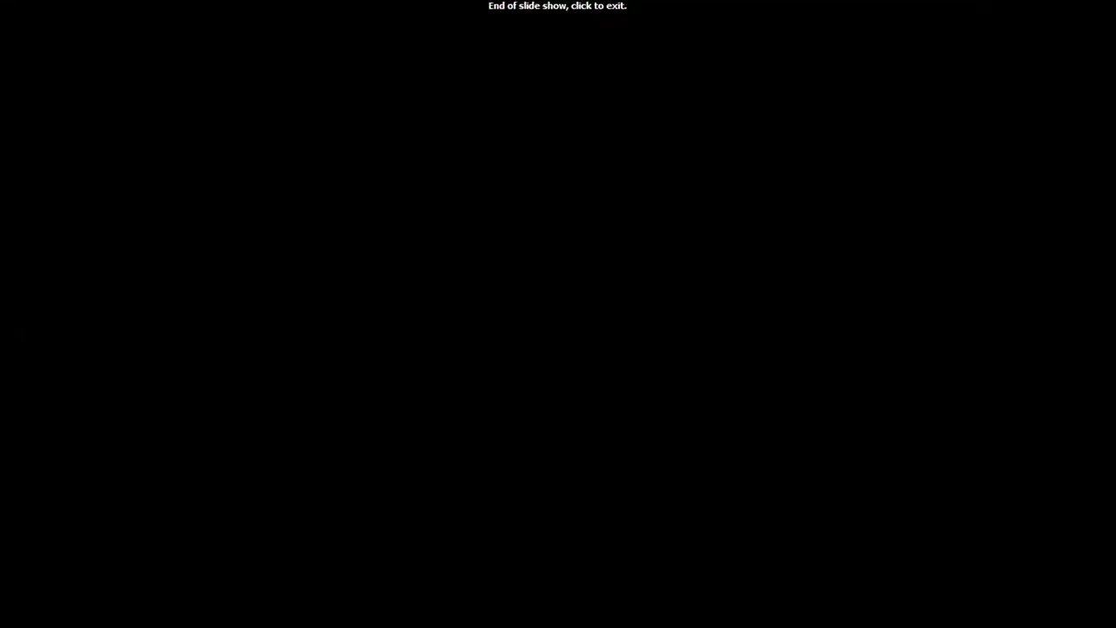
key("Right")
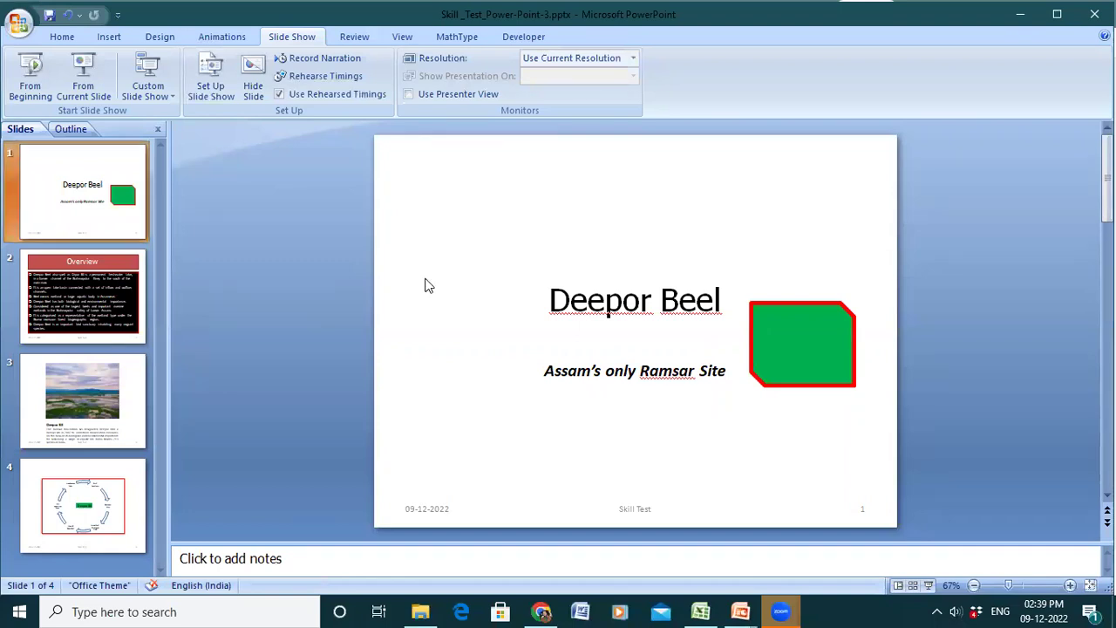
- In the original deck, select the whole 'Deepor Beel' title on slide 1 for copying
left_click(565, 300)
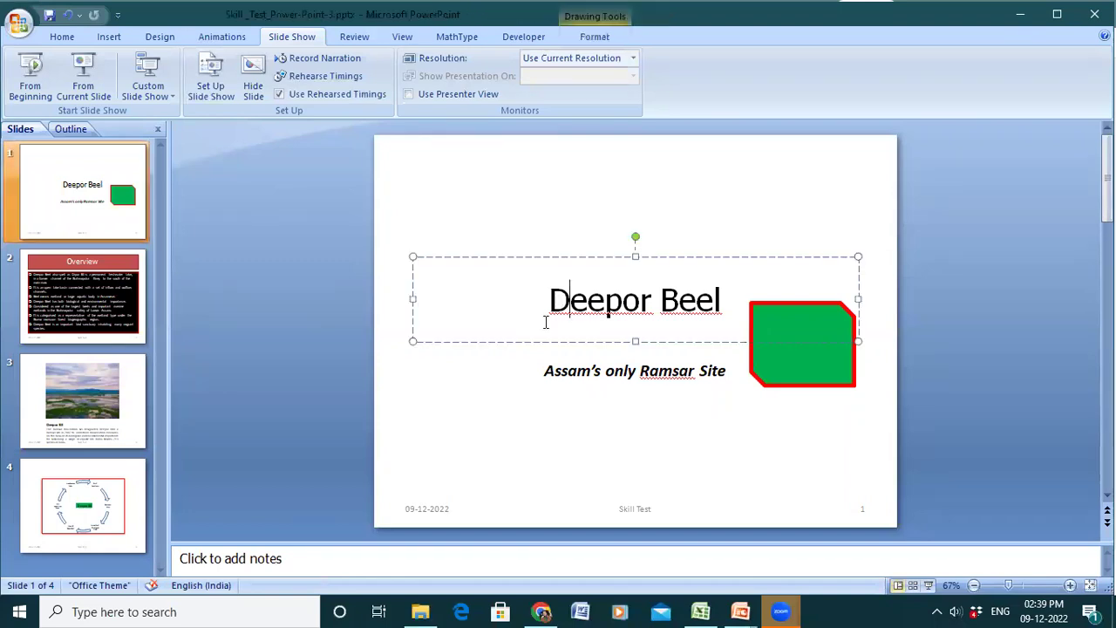
left_click(563, 373)
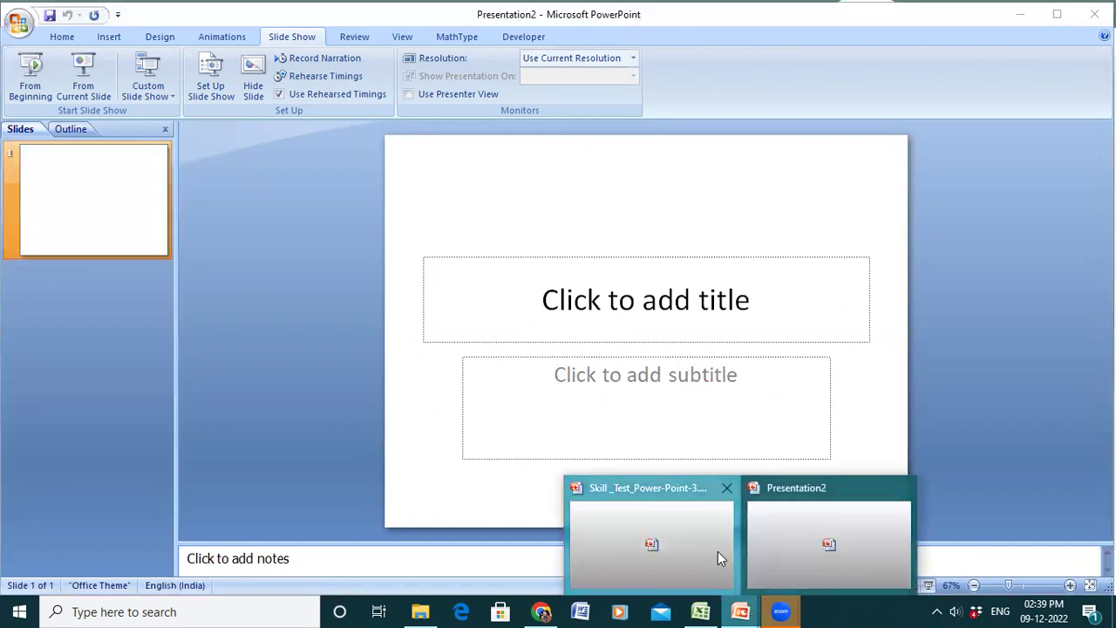
left_click(718, 553)
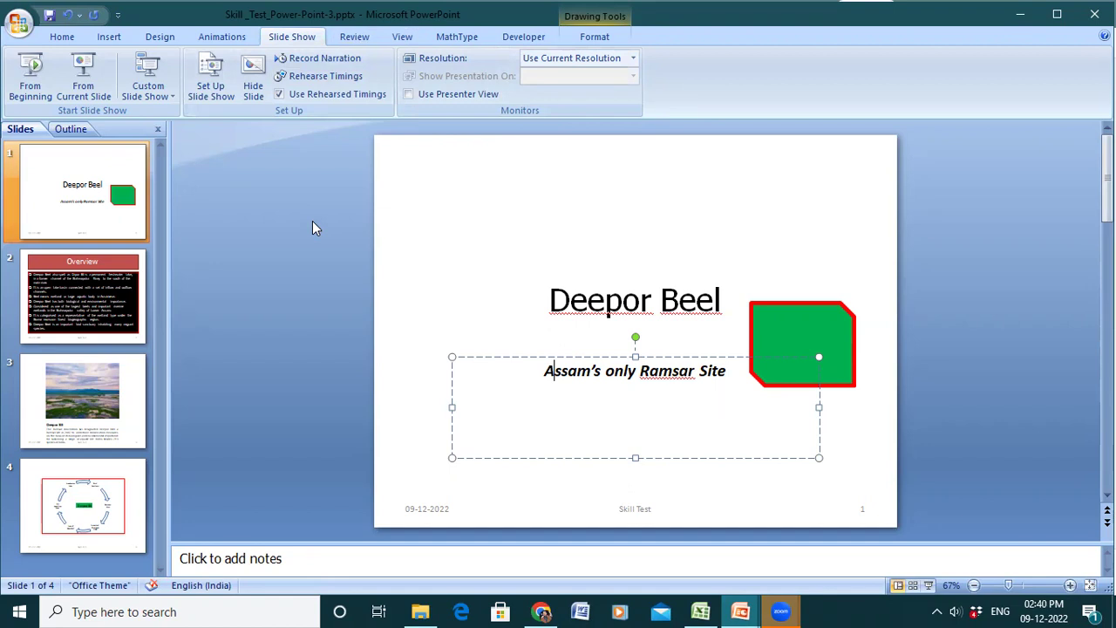
left_click(559, 294)
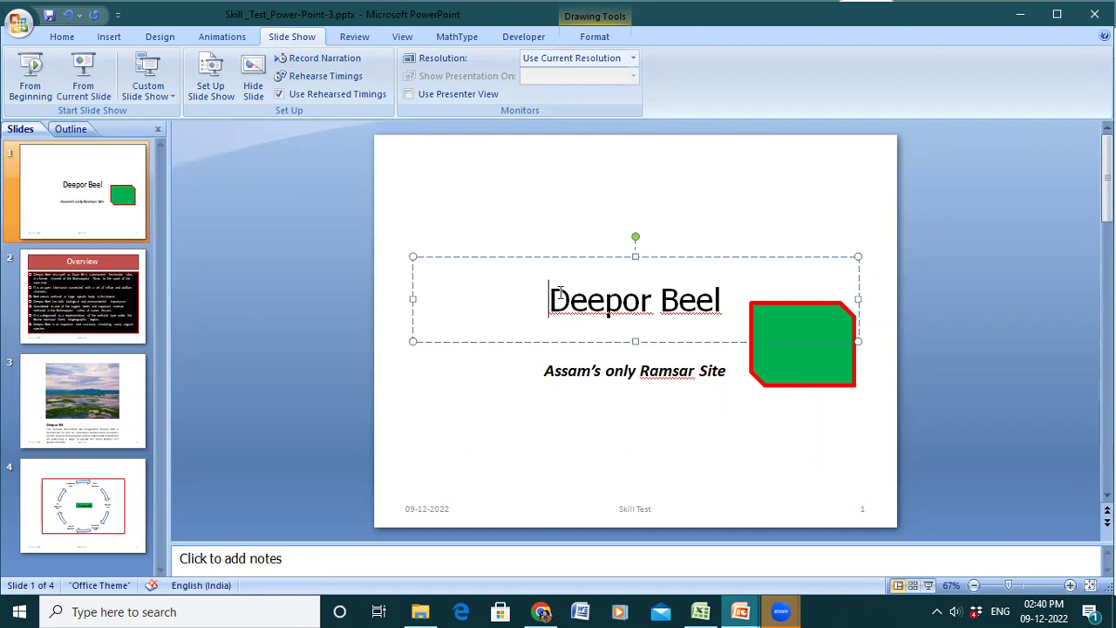
triple_click(559, 294)
key("ctrl+c")
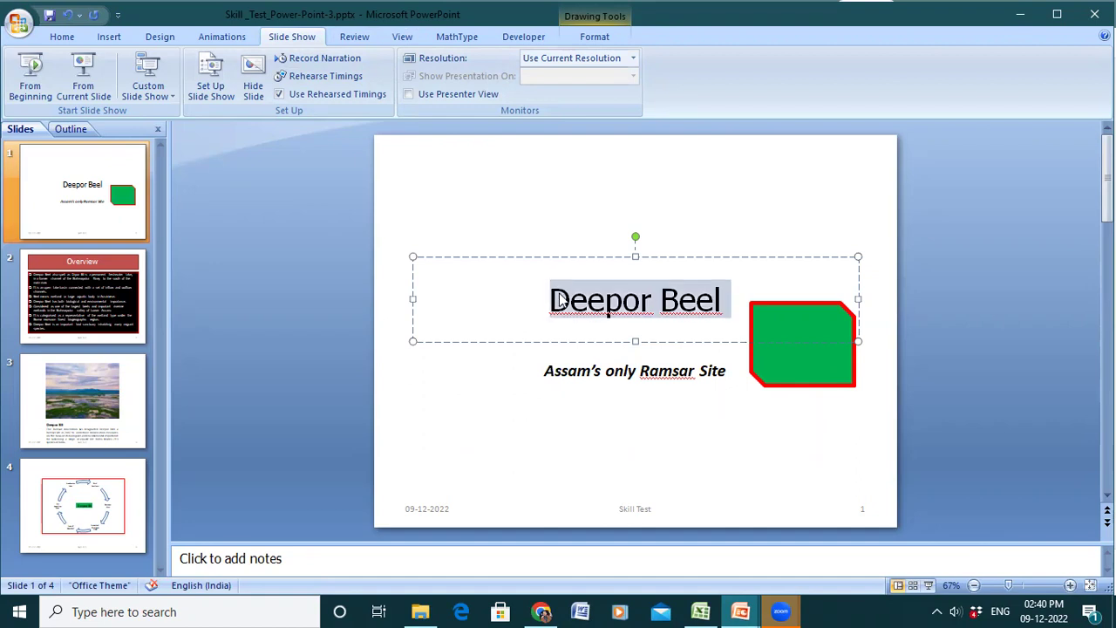
left_click(74, 35)
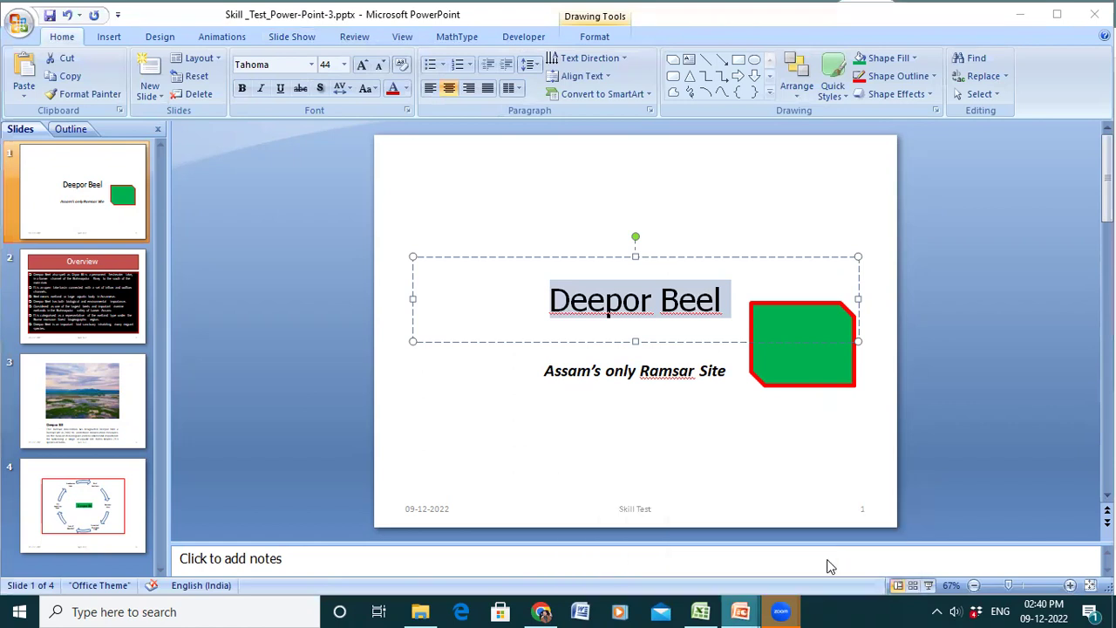
- Paste 'Deepor Beel' into Presentation2's title placeholder and check its font
left_click(628, 328)
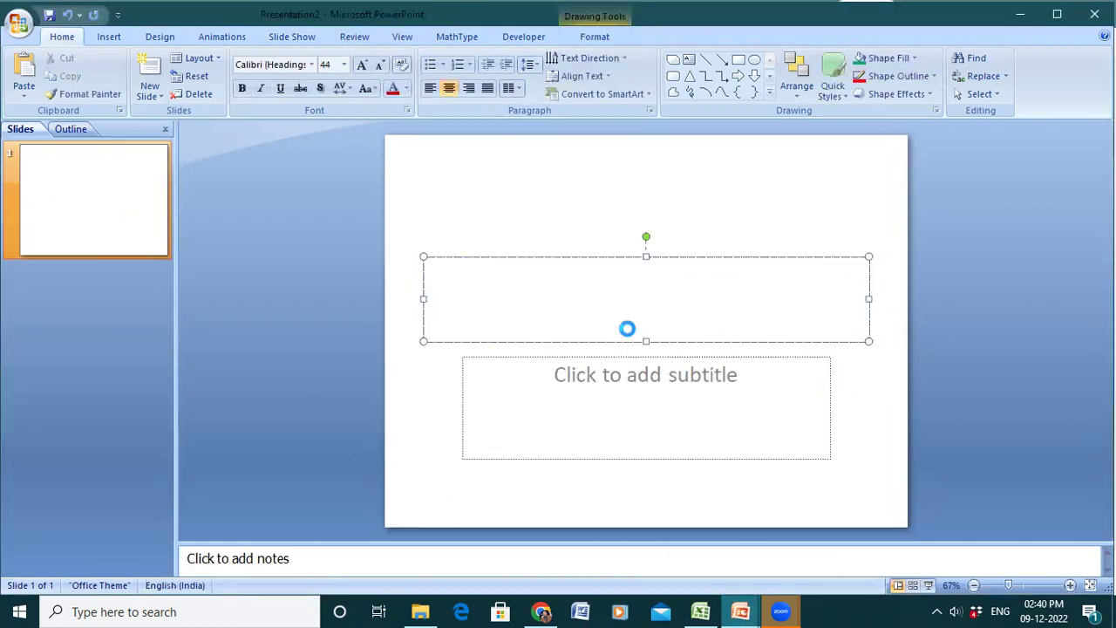
key("ctrl+v")
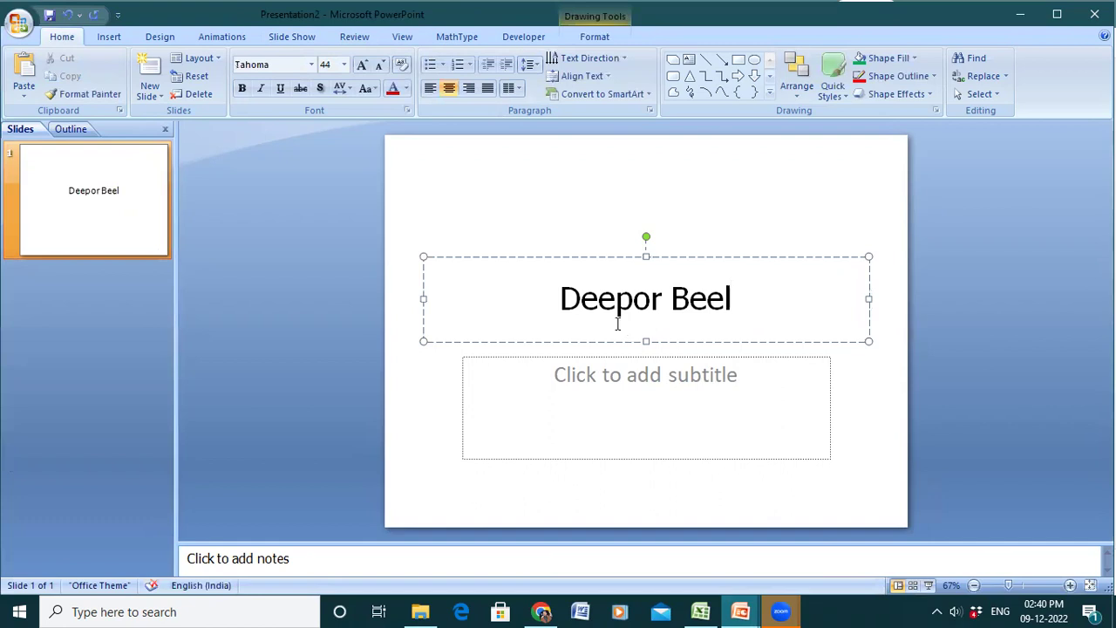
left_click_drag(559, 296, 663, 298)
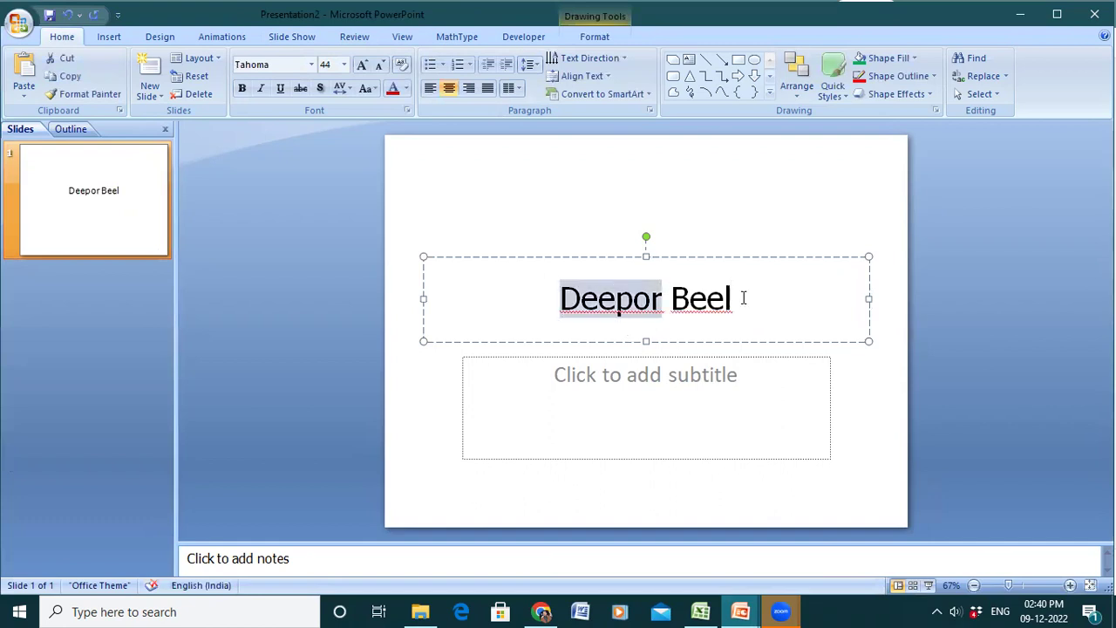
left_click_drag(743, 299, 743, 298)
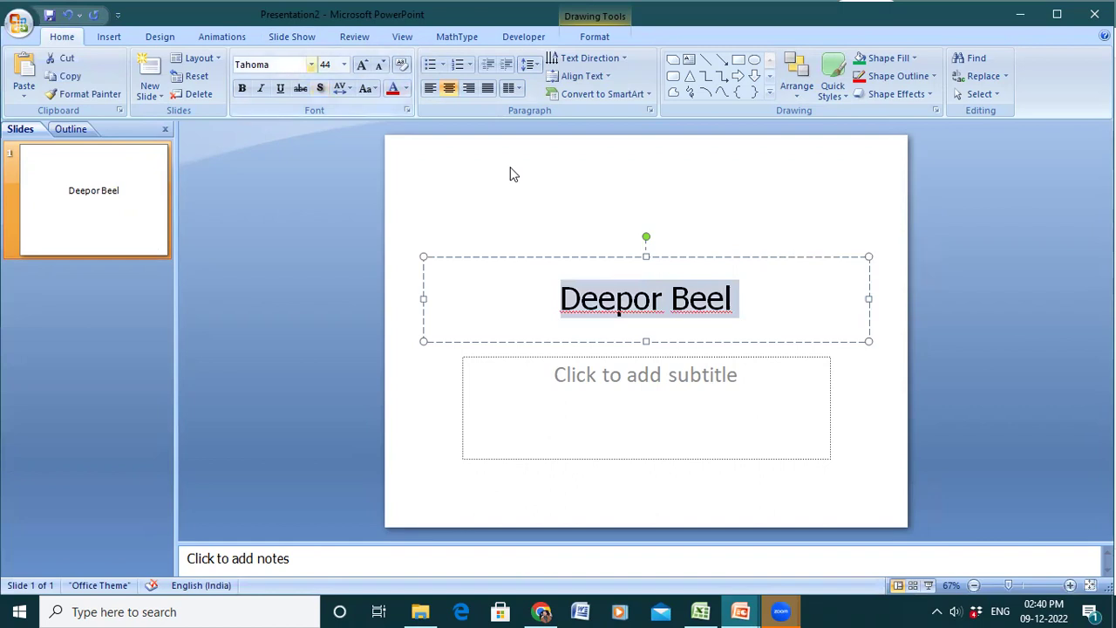
left_click(312, 64)
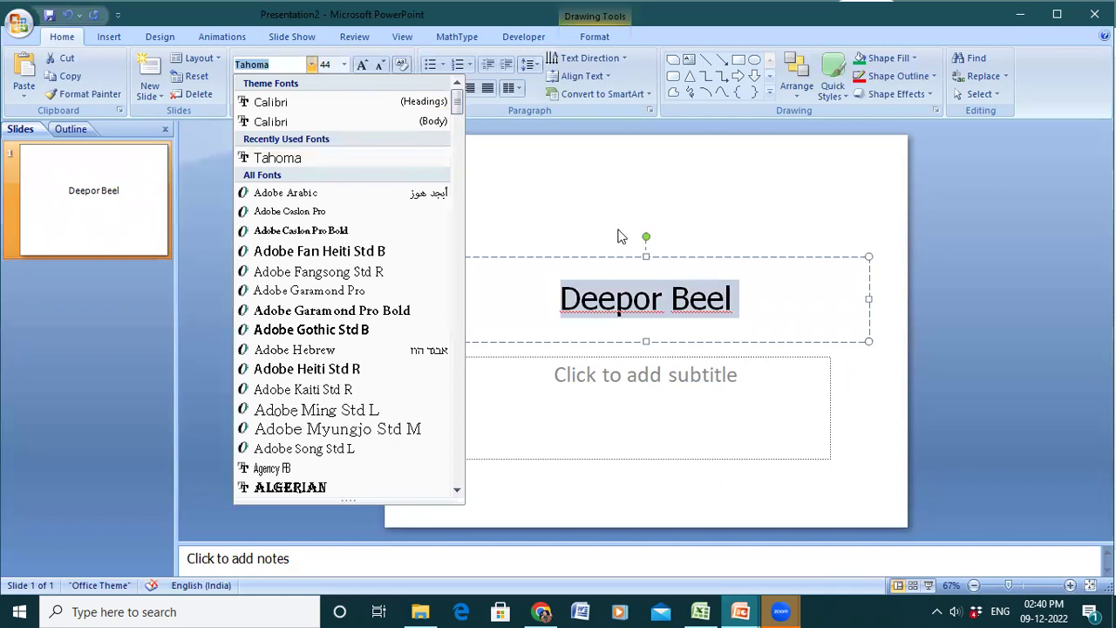
left_click(802, 327)
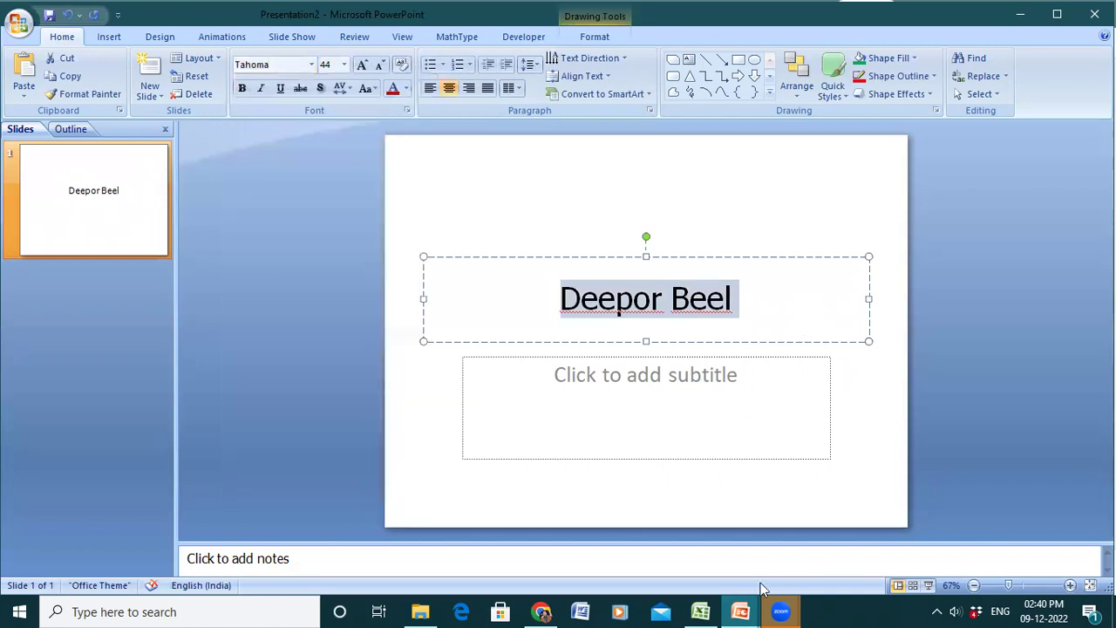
- Back in the original deck, select the subtitle text 'Assam's only Ramsar Site'
left_click(740, 611)
left_click(668, 540)
left_click(546, 376)
left_click_drag(550, 377, 728, 386)
key("ctrl+c")
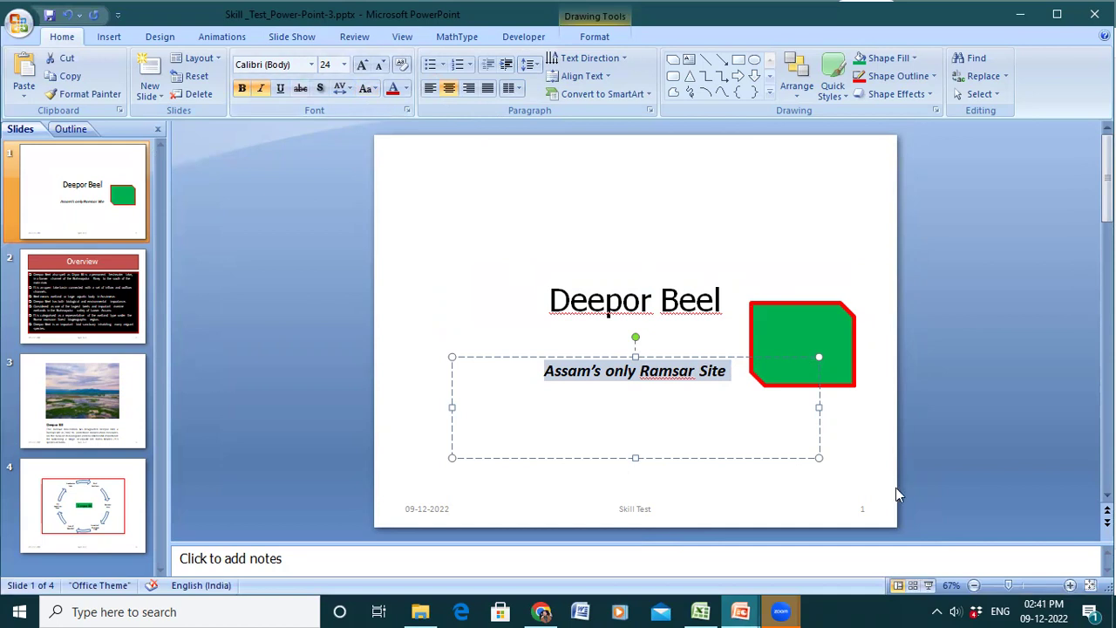
- Paste 'Assam's only Ramsar Site' into Presentation2's empty subtitle placeholder
mouse_move(759, 611)
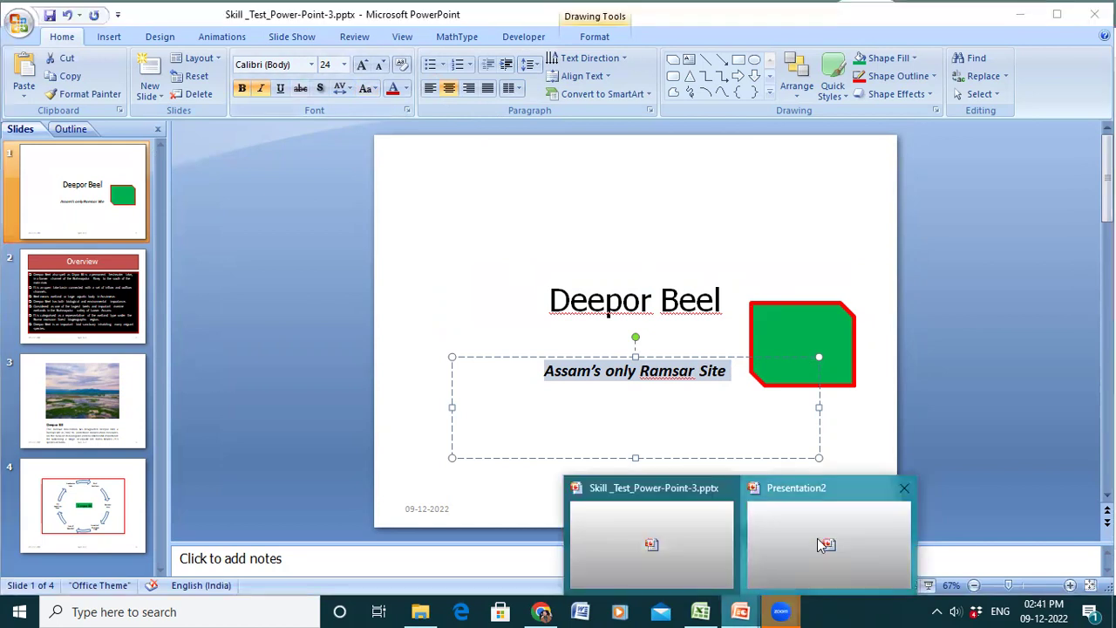
left_click(829, 540)
left_click(601, 372)
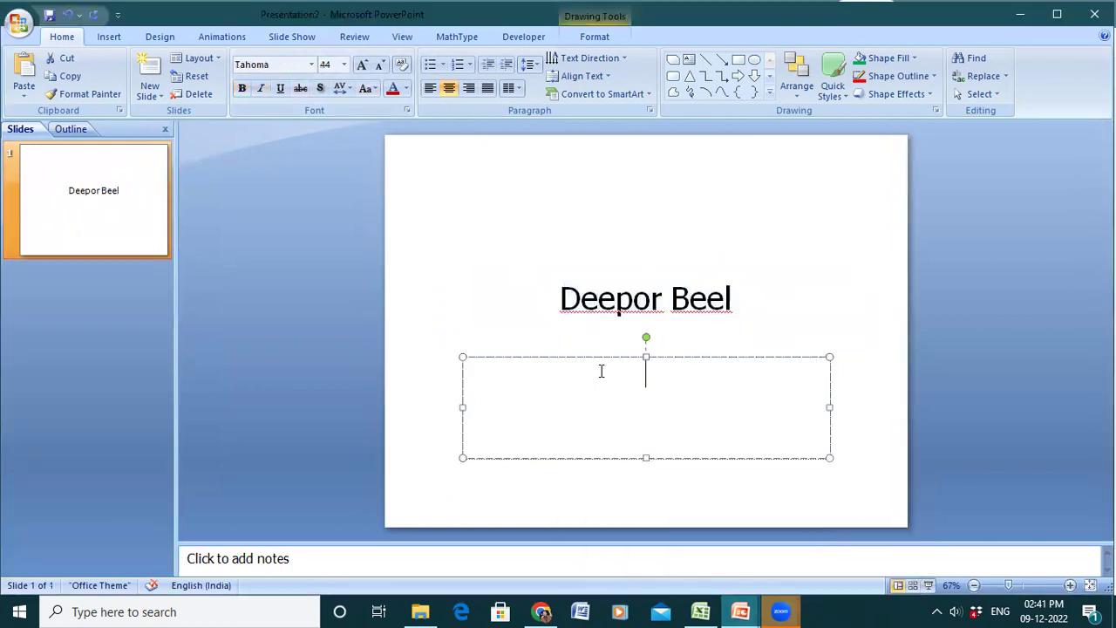
key("ctrl+v")
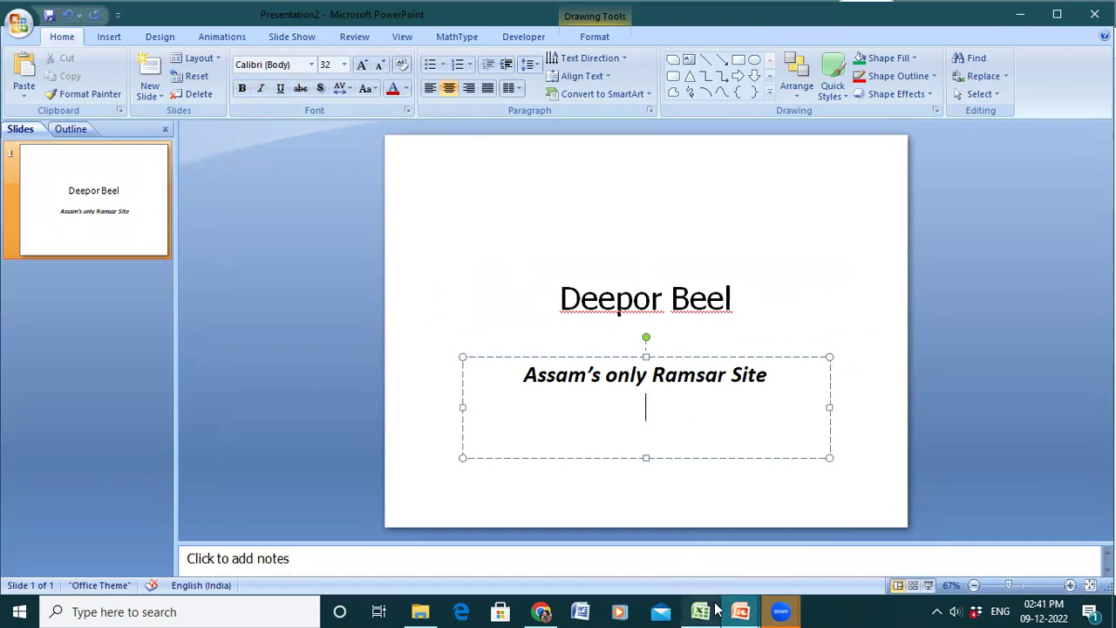
mouse_move(739, 611)
left_click(686, 529)
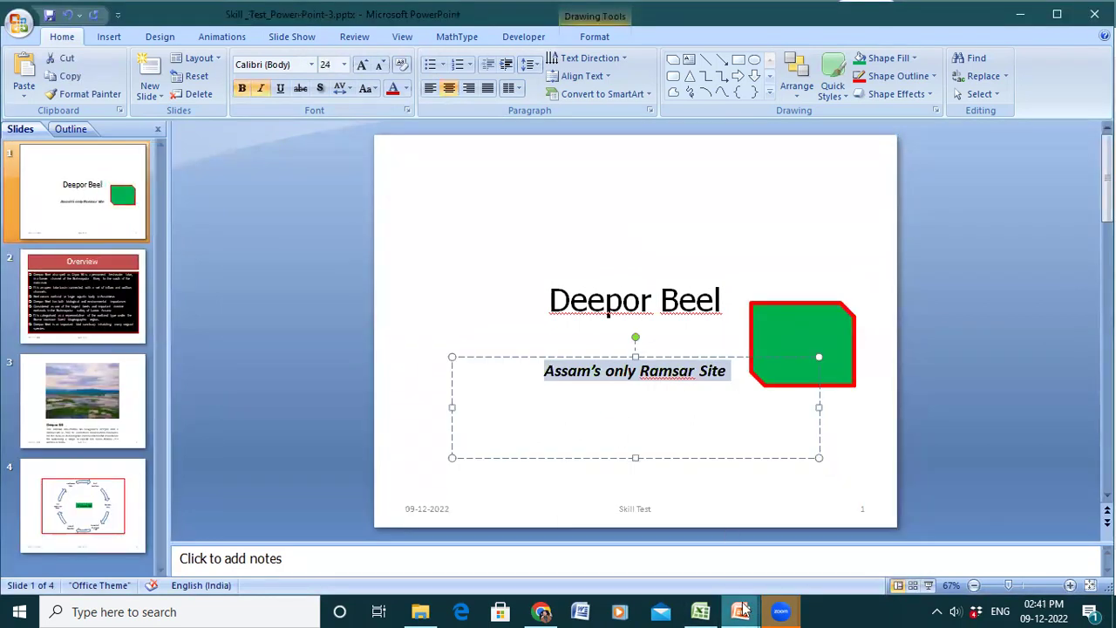
mouse_move(740, 611)
left_click(805, 556)
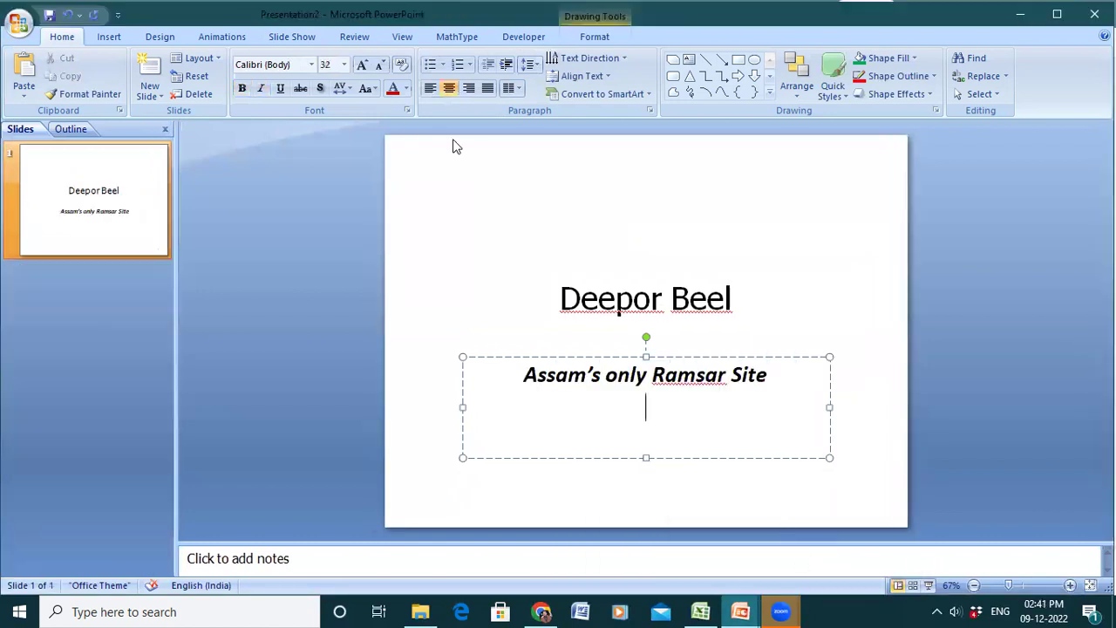
- Reduce the pasted subtitle from 32 pt to 24 pt
triple_click(676, 382)
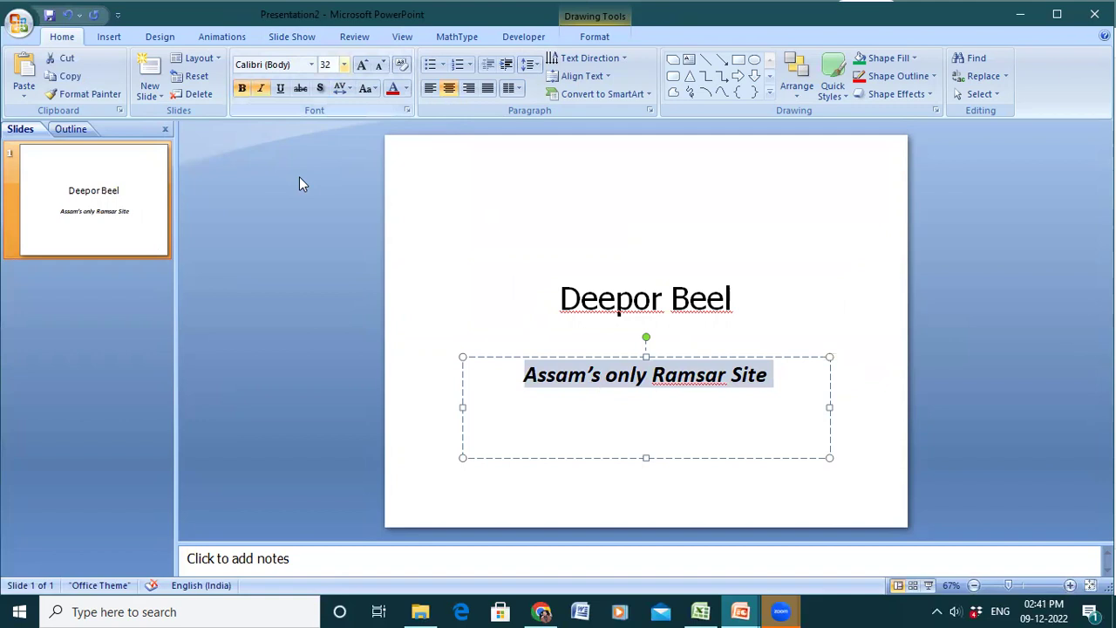
left_click(345, 64)
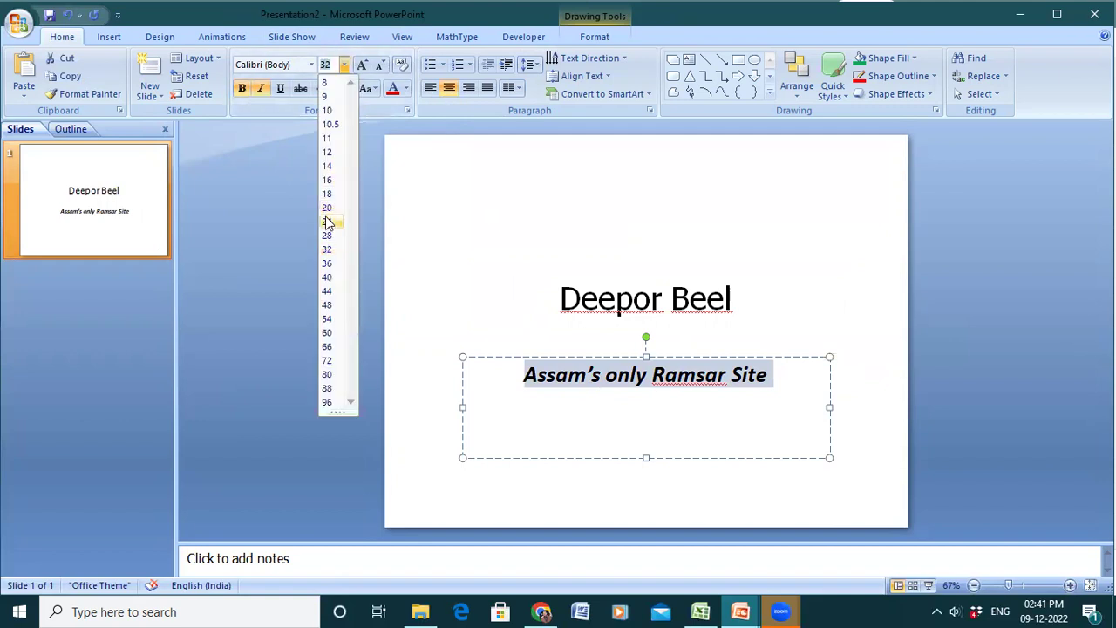
left_click(328, 222)
left_click(831, 302)
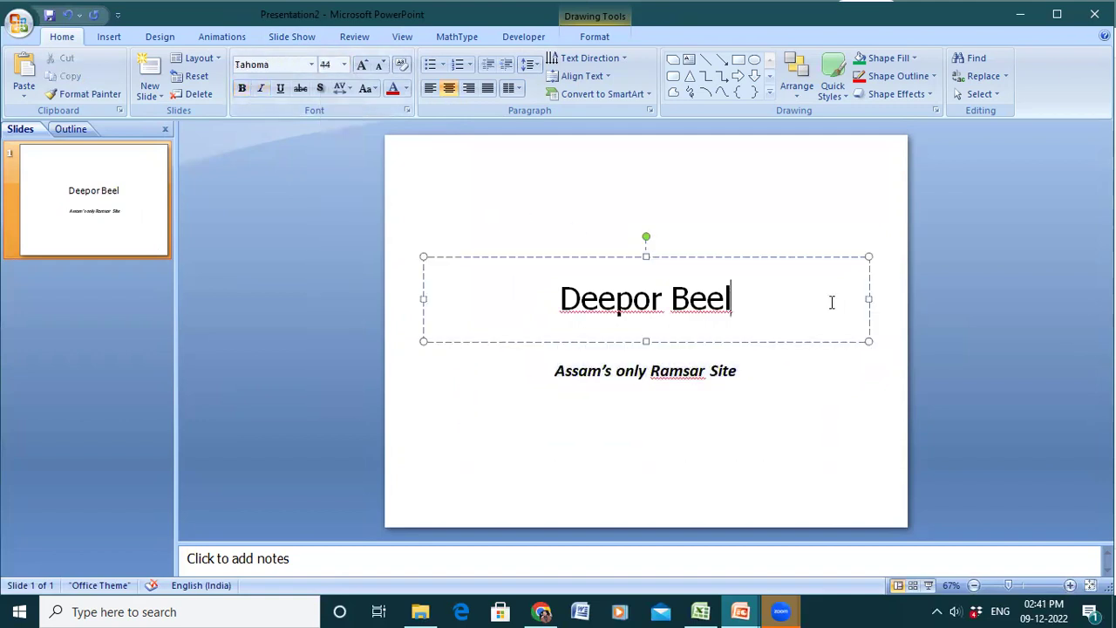
left_click(739, 611)
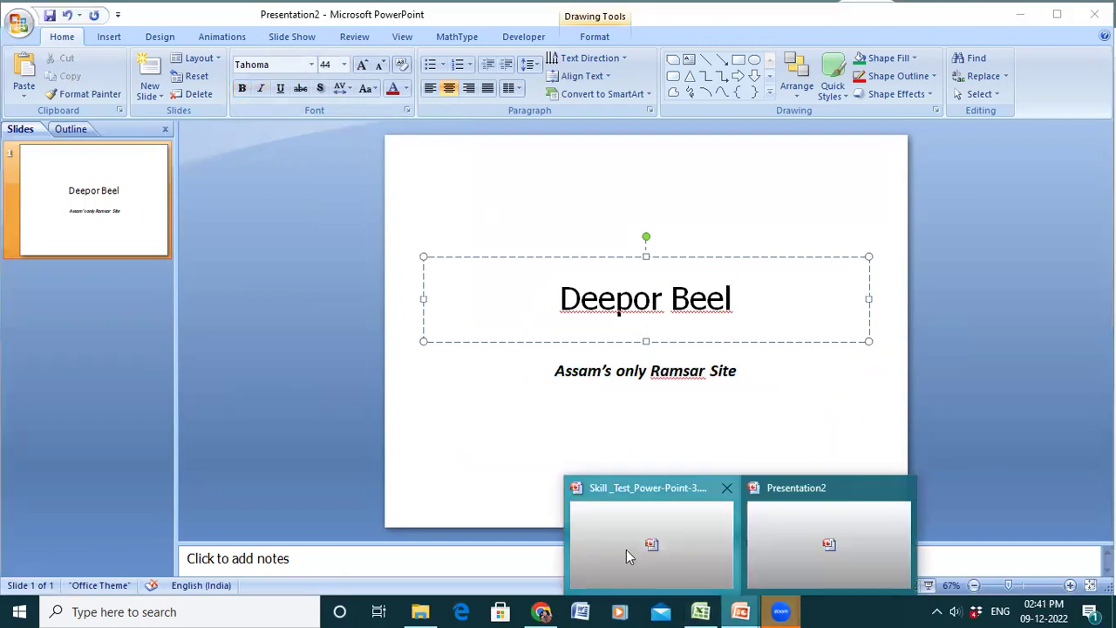
left_click(626, 549)
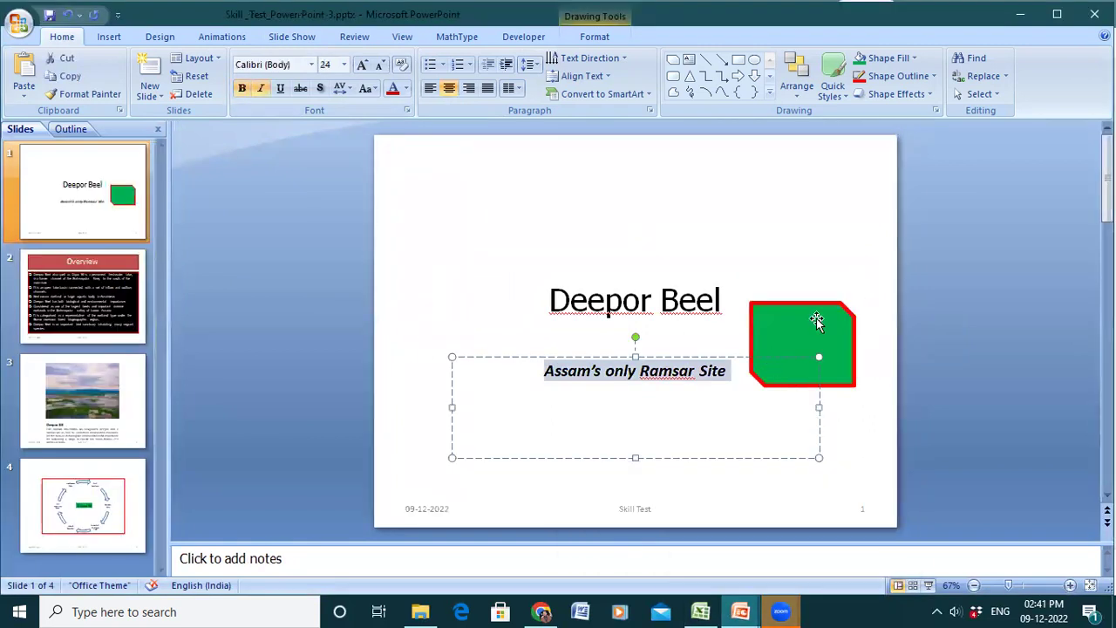
left_click(792, 262)
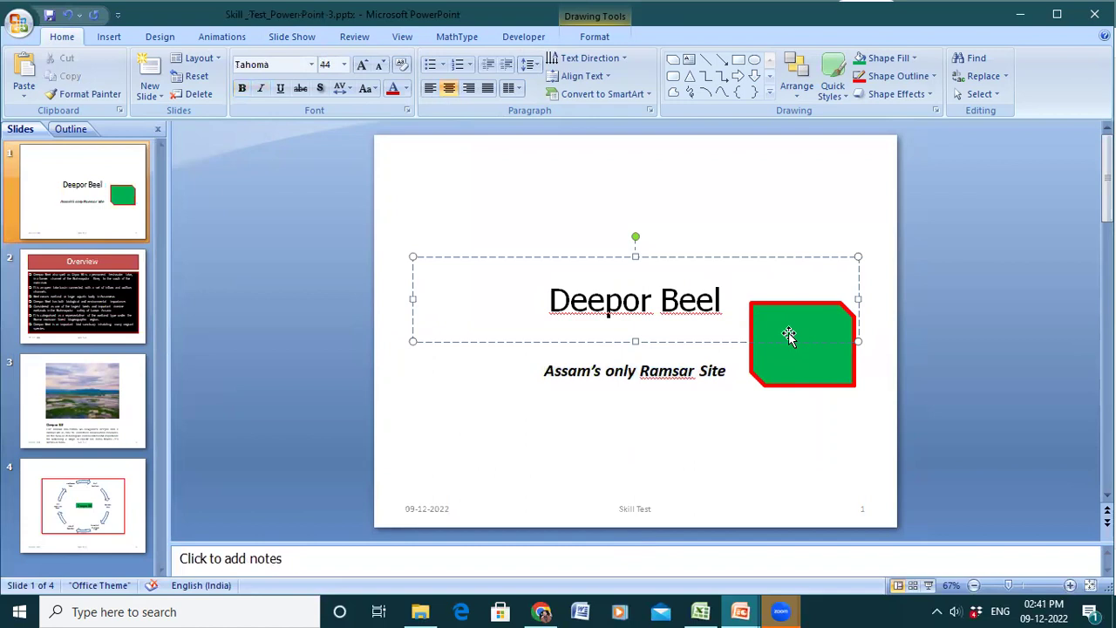
mouse_move(737, 611)
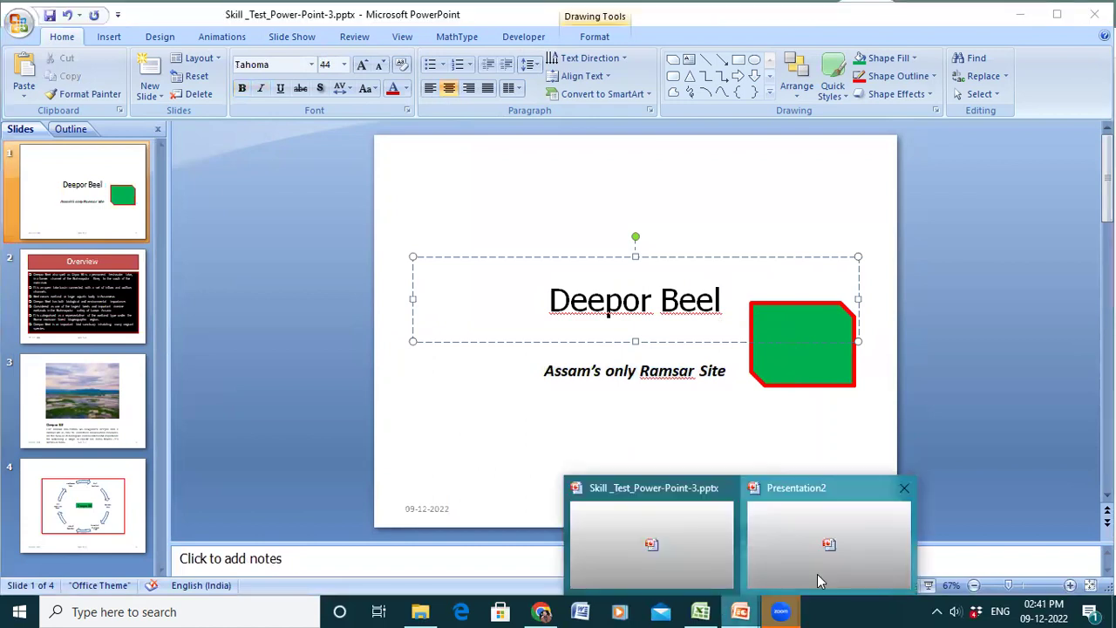
left_click(817, 574)
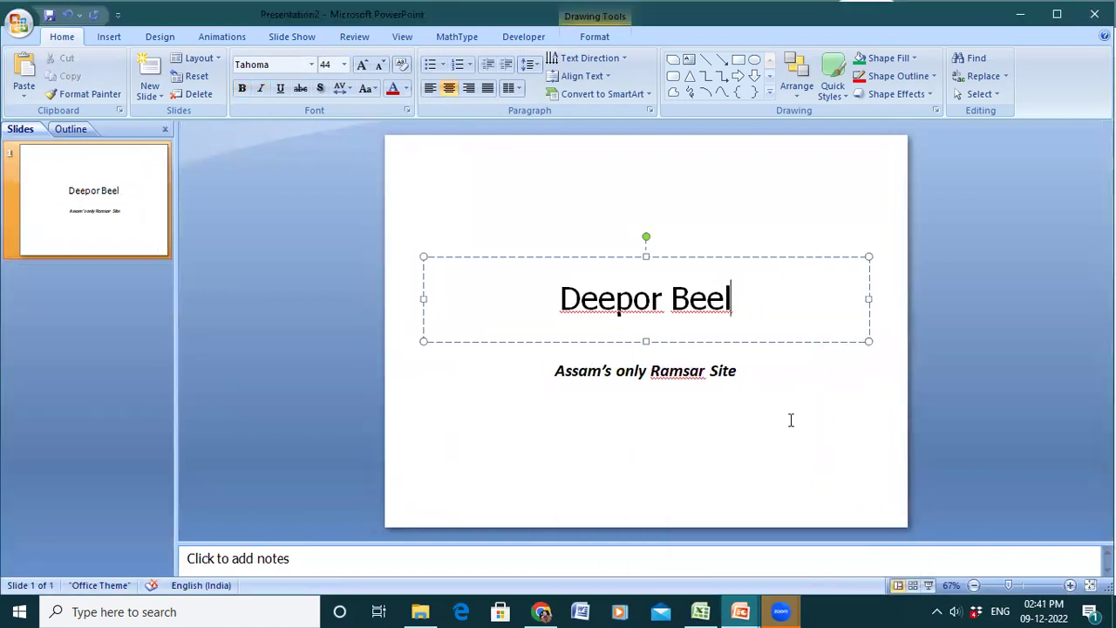
left_click(791, 420)
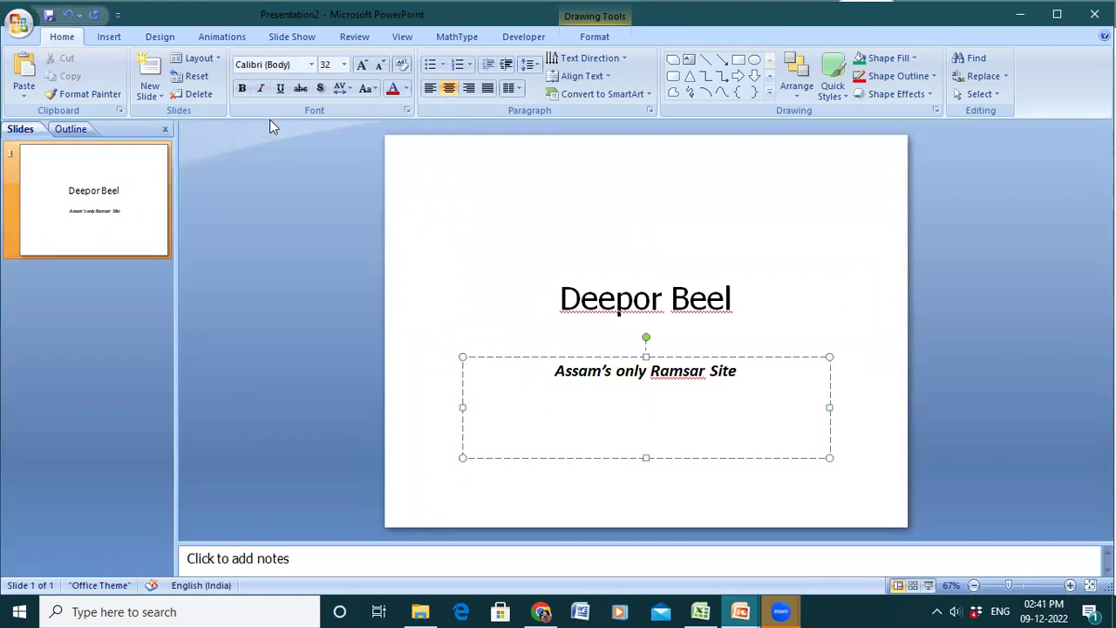
left_click(106, 38)
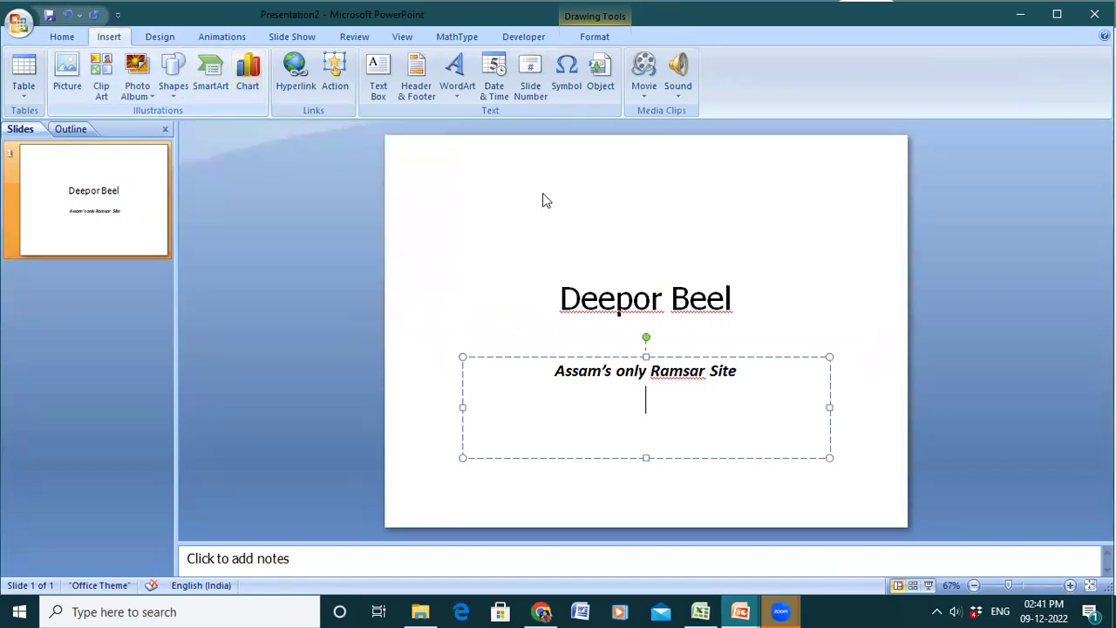
mouse_move(739, 611)
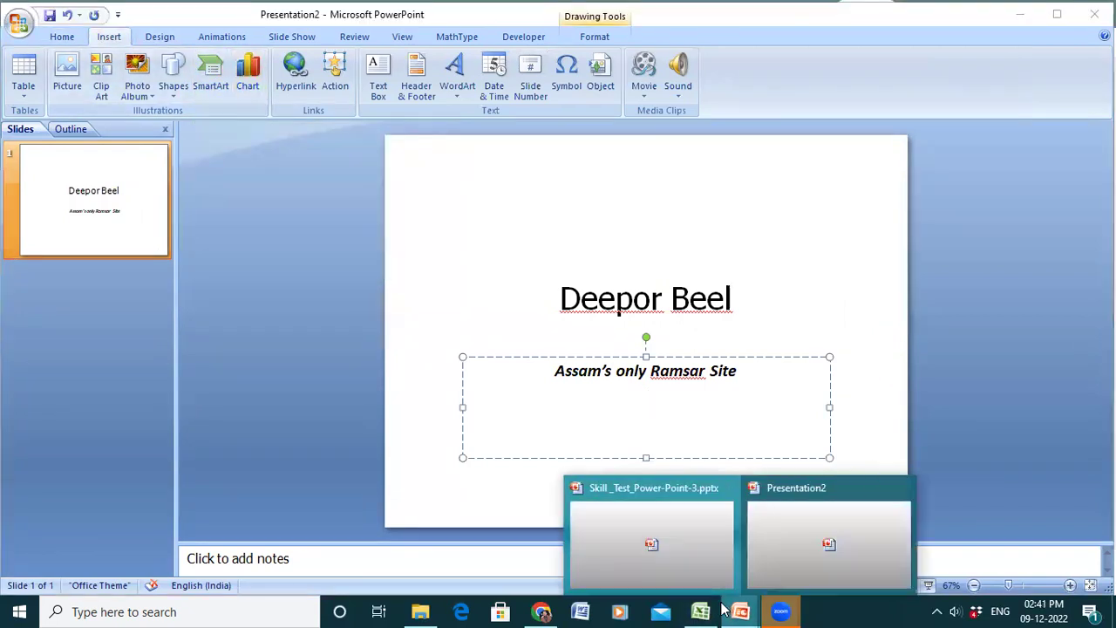
left_click(675, 547)
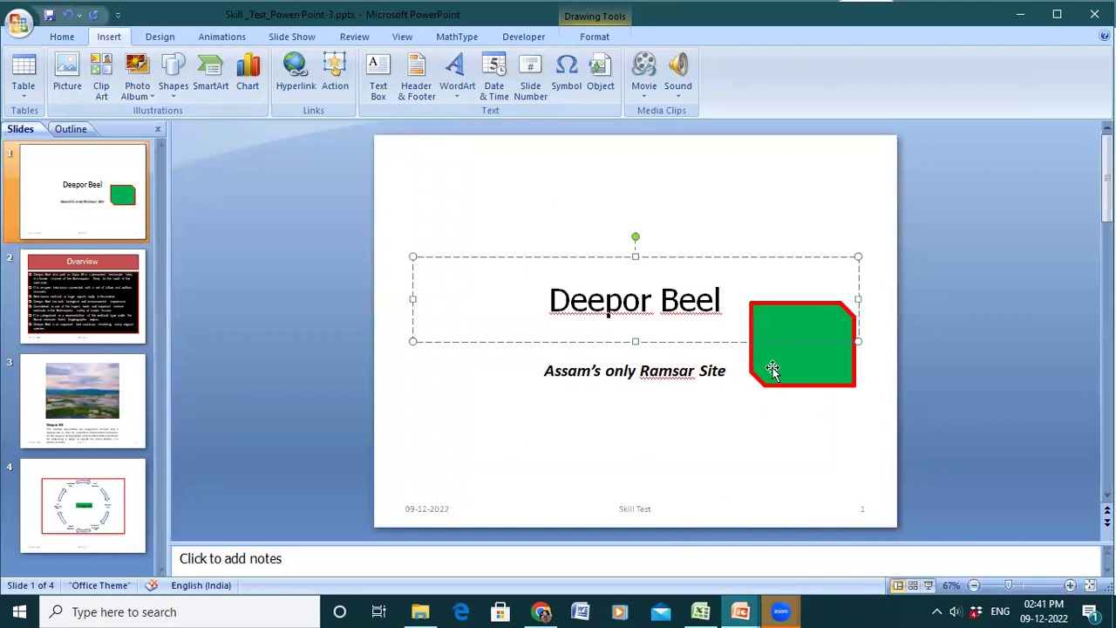
left_click(746, 610)
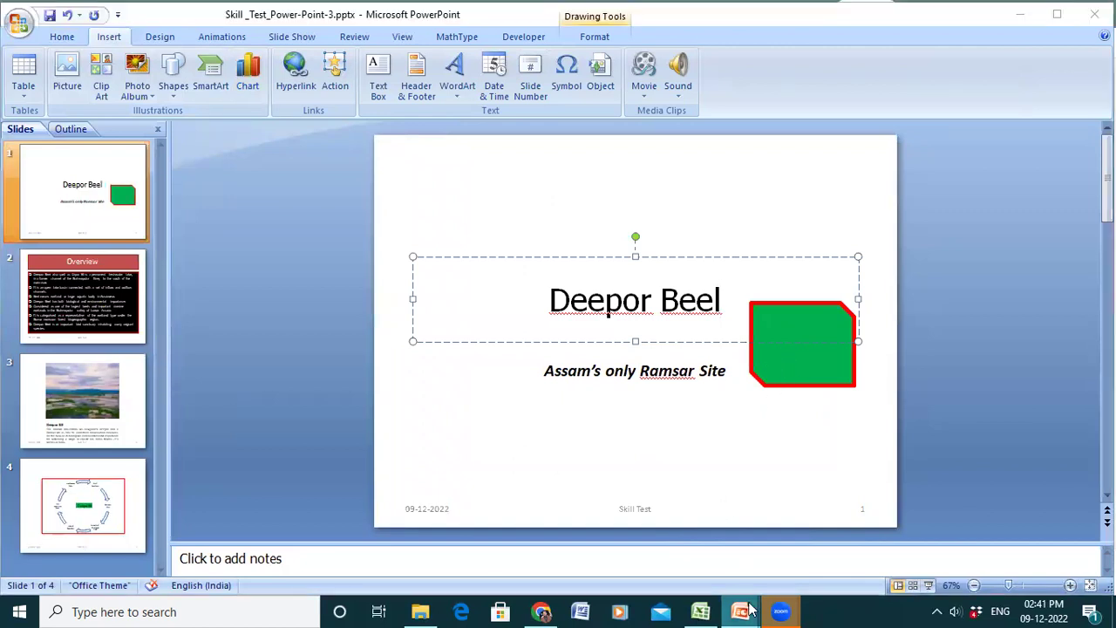
left_click(174, 86)
left_click(174, 86)
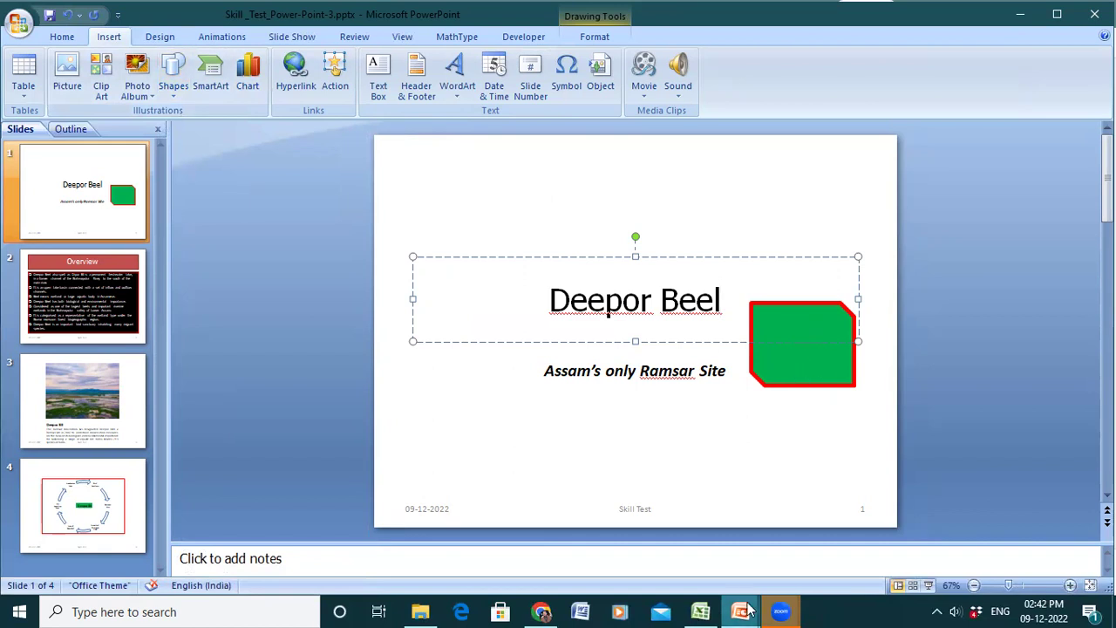
mouse_move(743, 610)
left_click(849, 528)
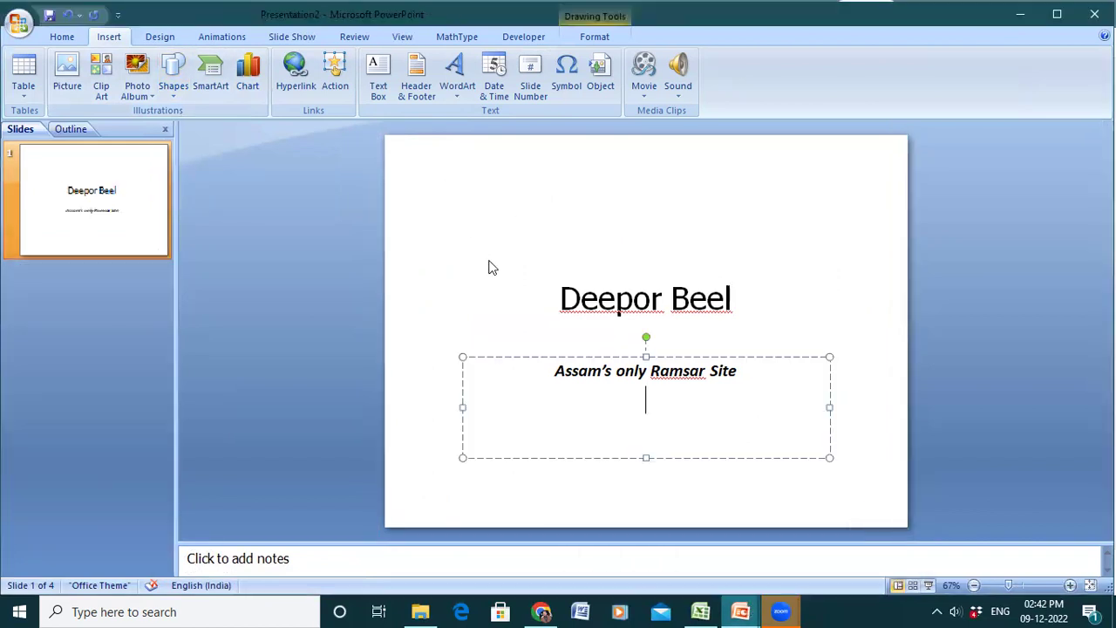
- Draw a Snip Diagonal Corner Rectangle right of the subtitle and nudge it slightly left
left_click(181, 93)
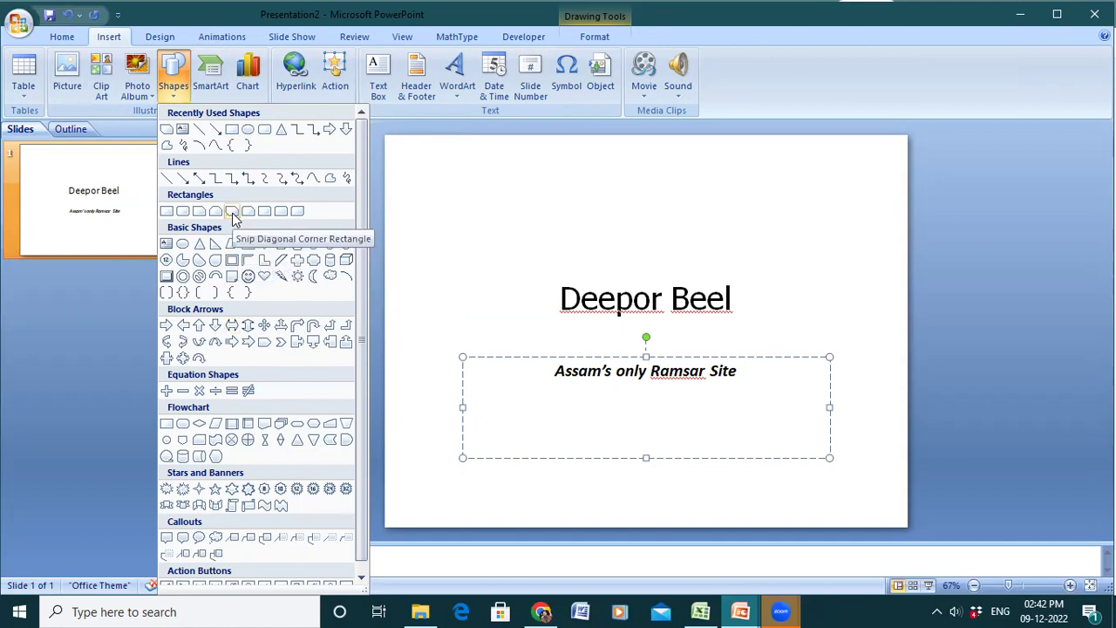
left_click(169, 129)
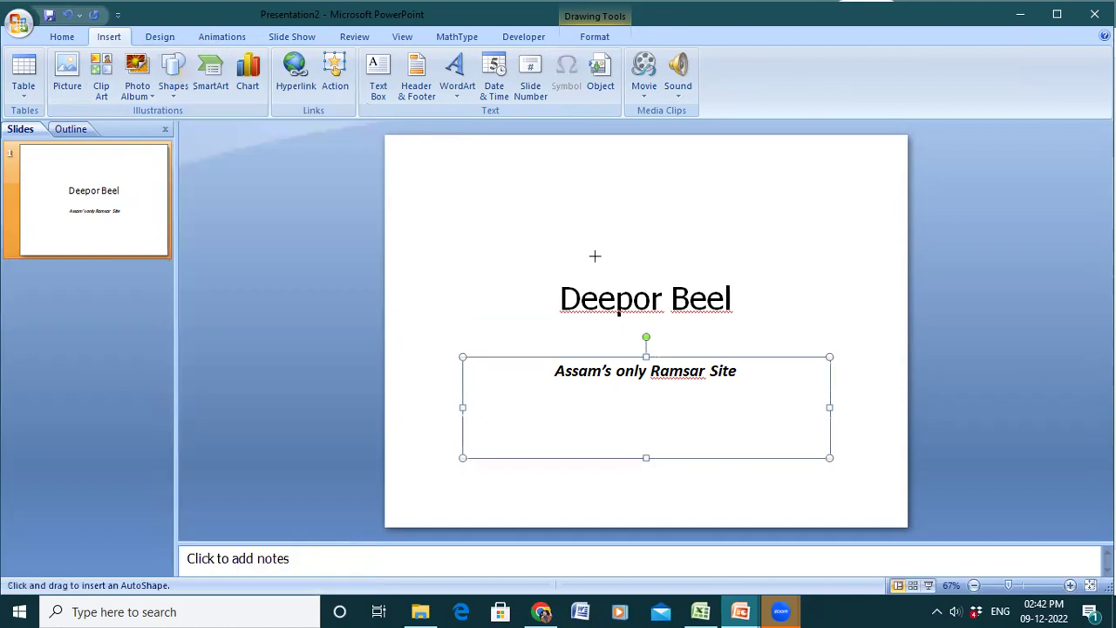
left_click_drag(785, 323, 893, 405)
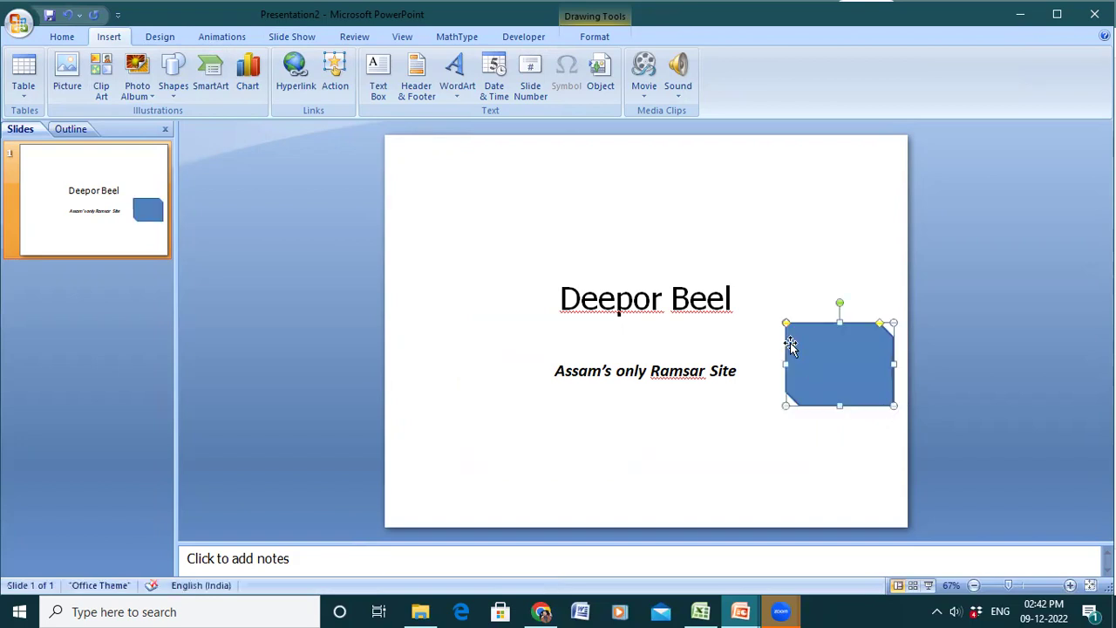
left_click_drag(795, 344, 783, 344)
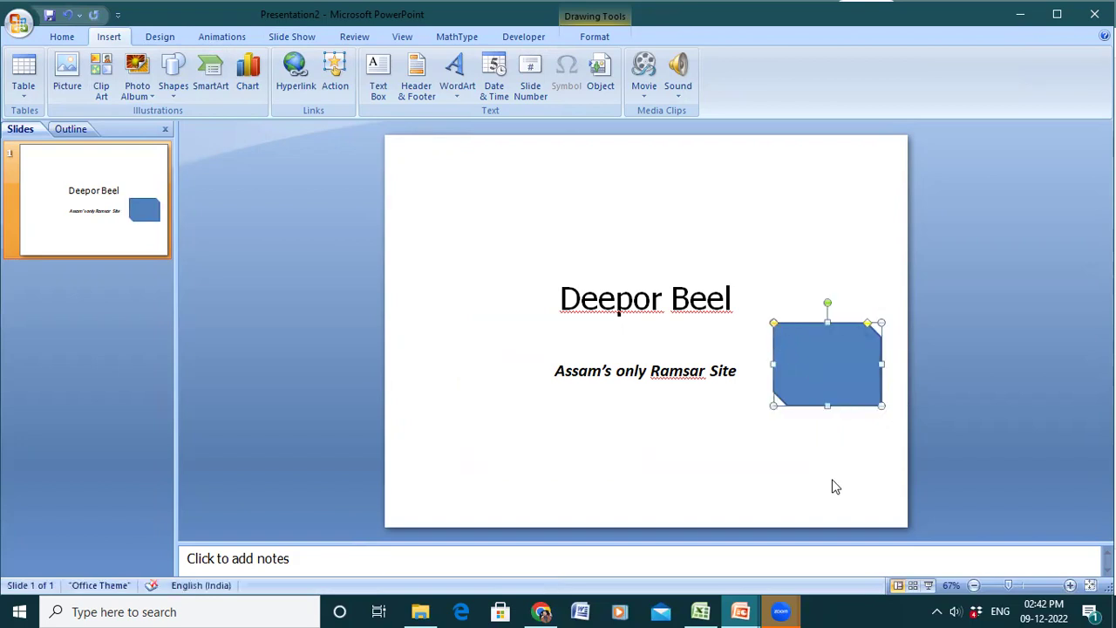
- After comparing with the reference deck, fill the snipped rectangle with green
mouse_move(740, 610)
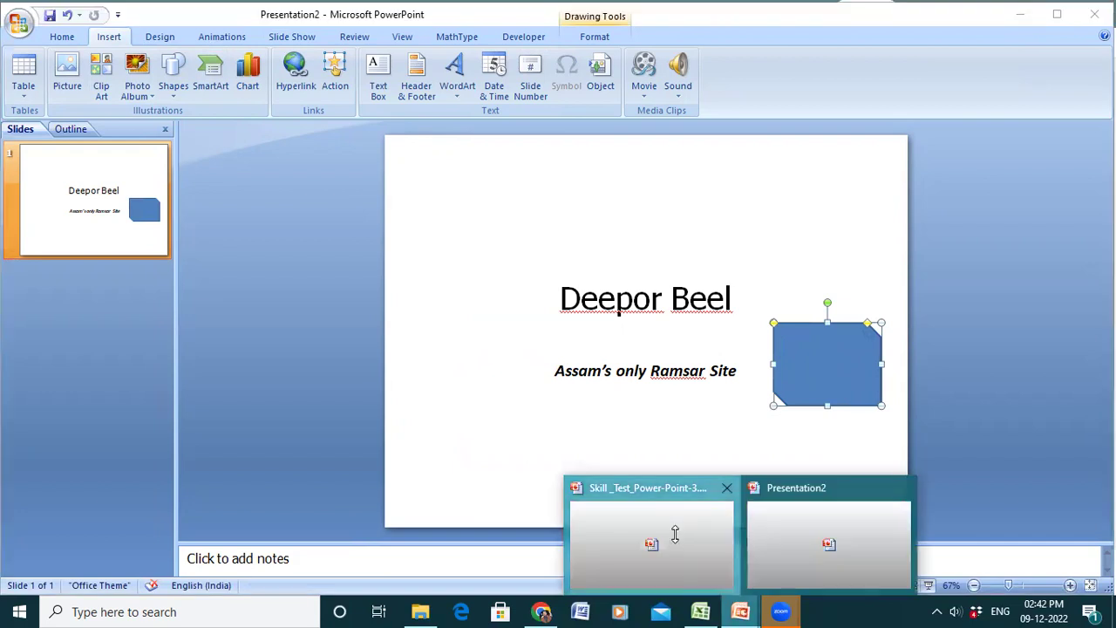
left_click(675, 534)
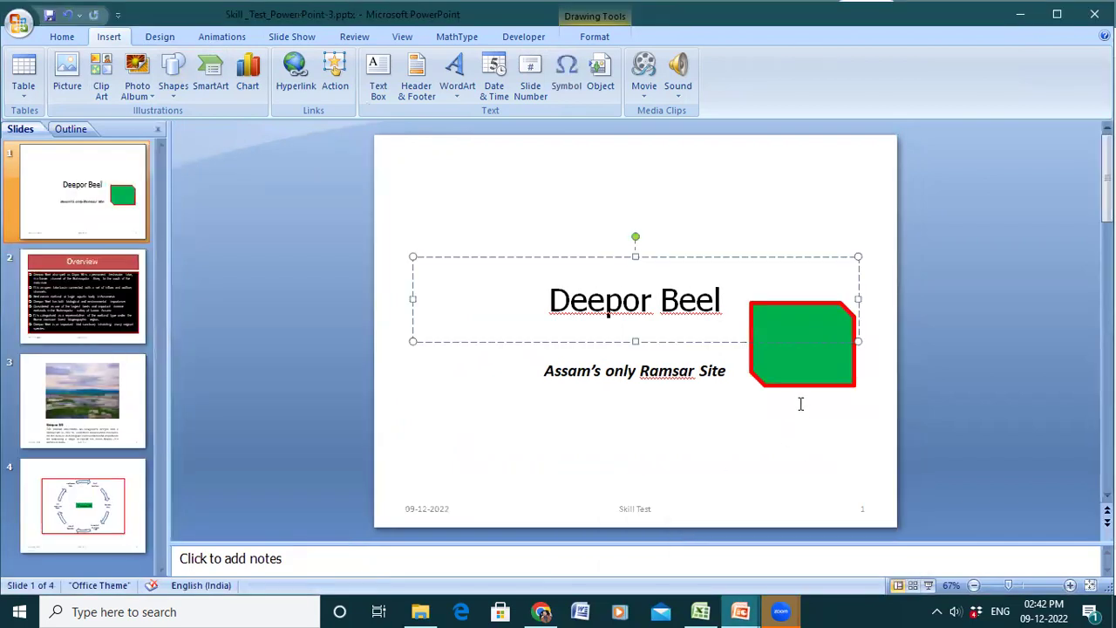
mouse_move(739, 610)
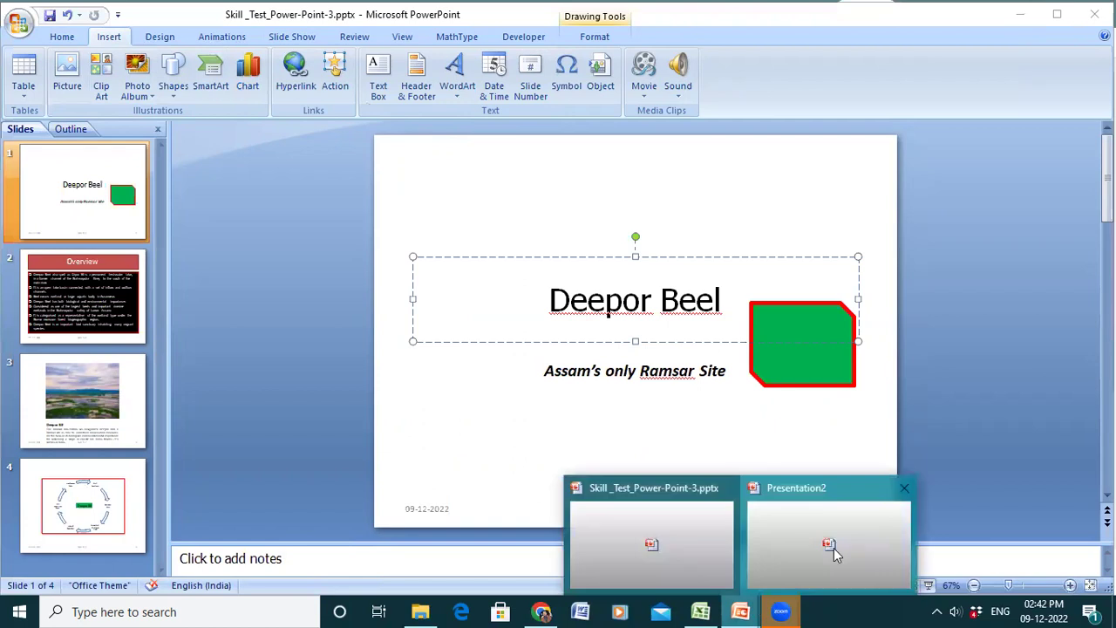
left_click(837, 546)
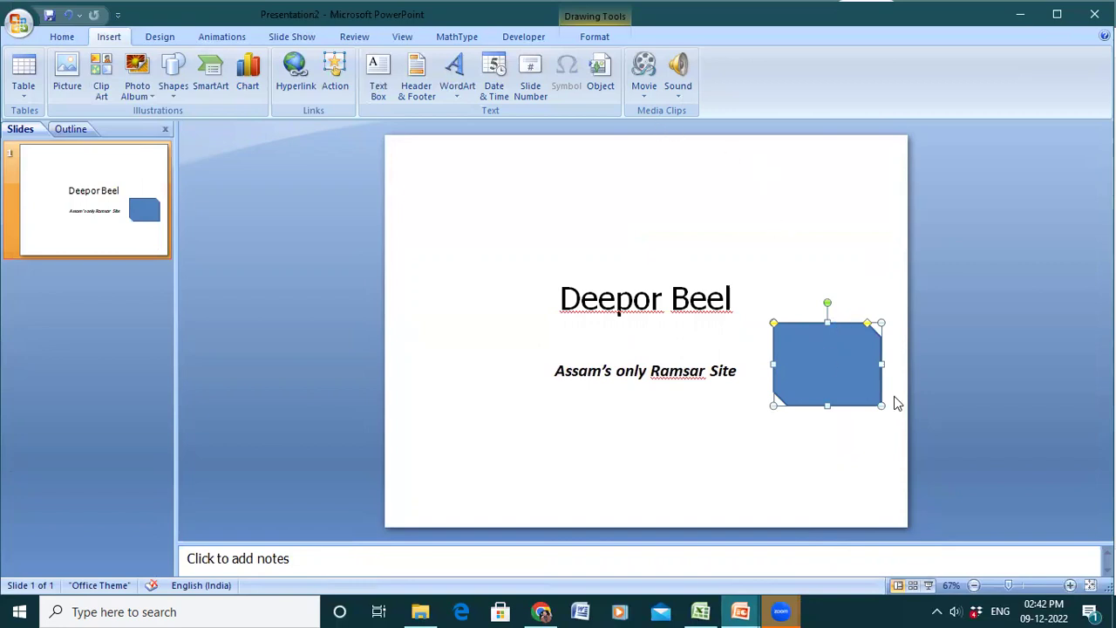
right_click(829, 358)
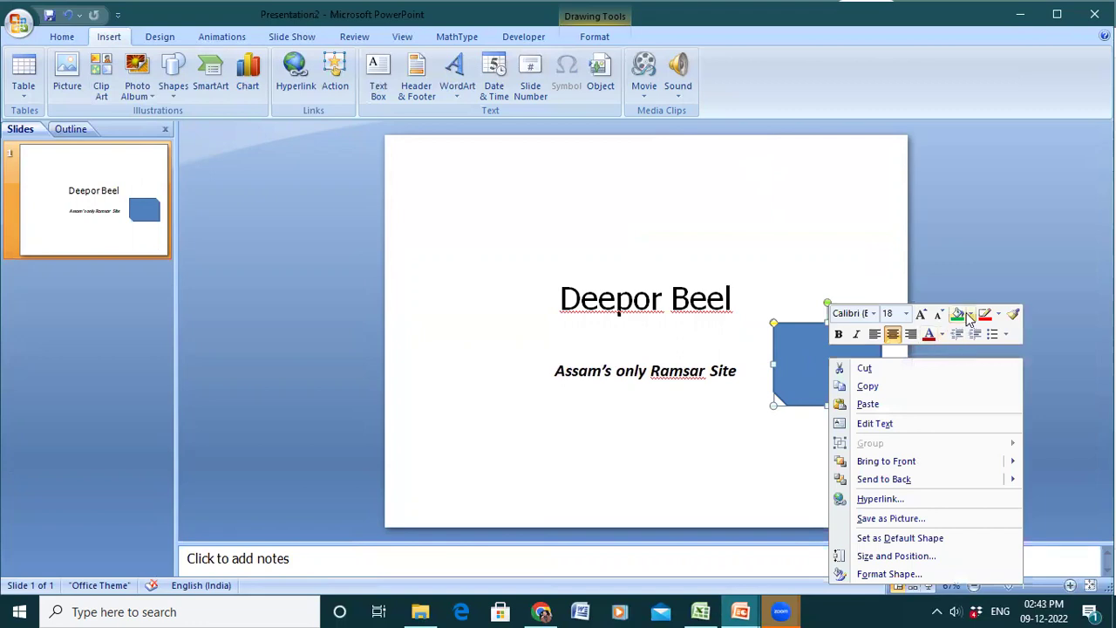
left_click(969, 316)
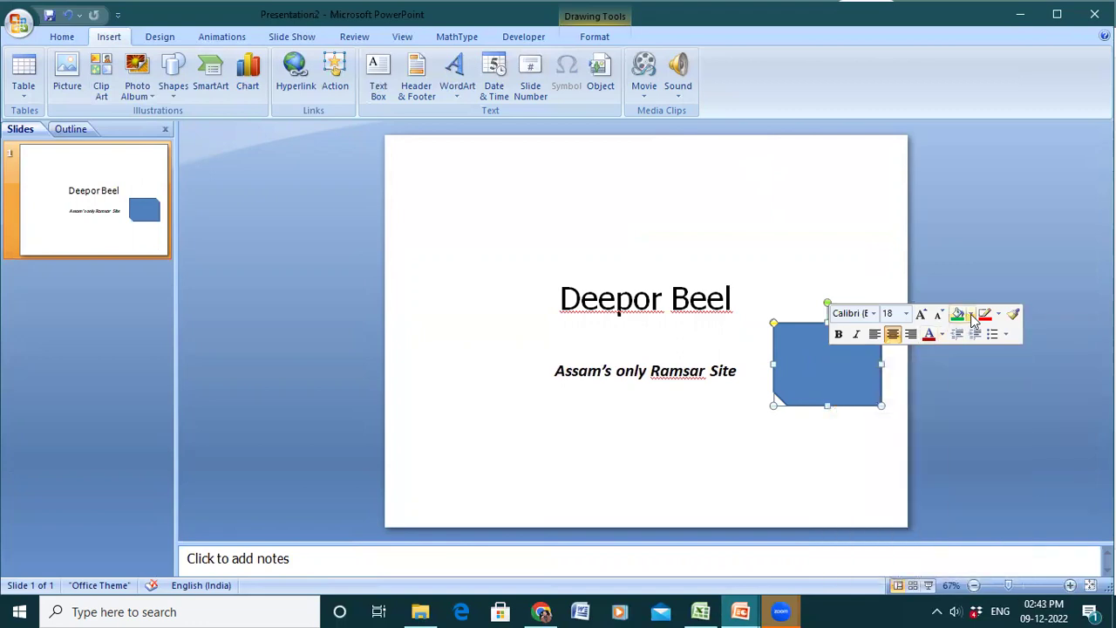
left_click(973, 317)
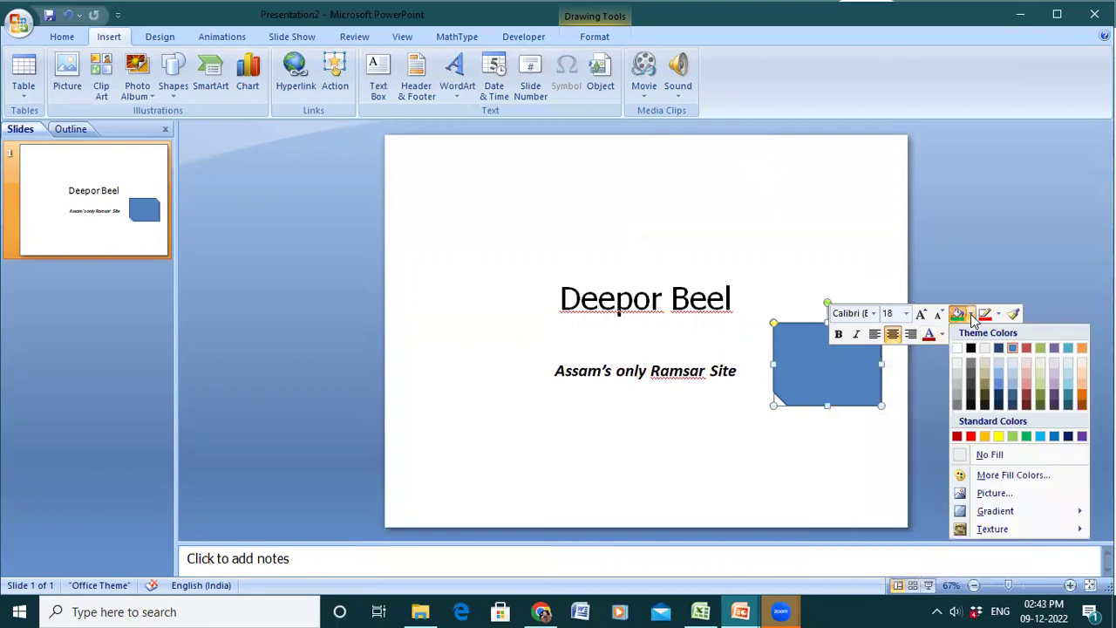
left_click(1027, 436)
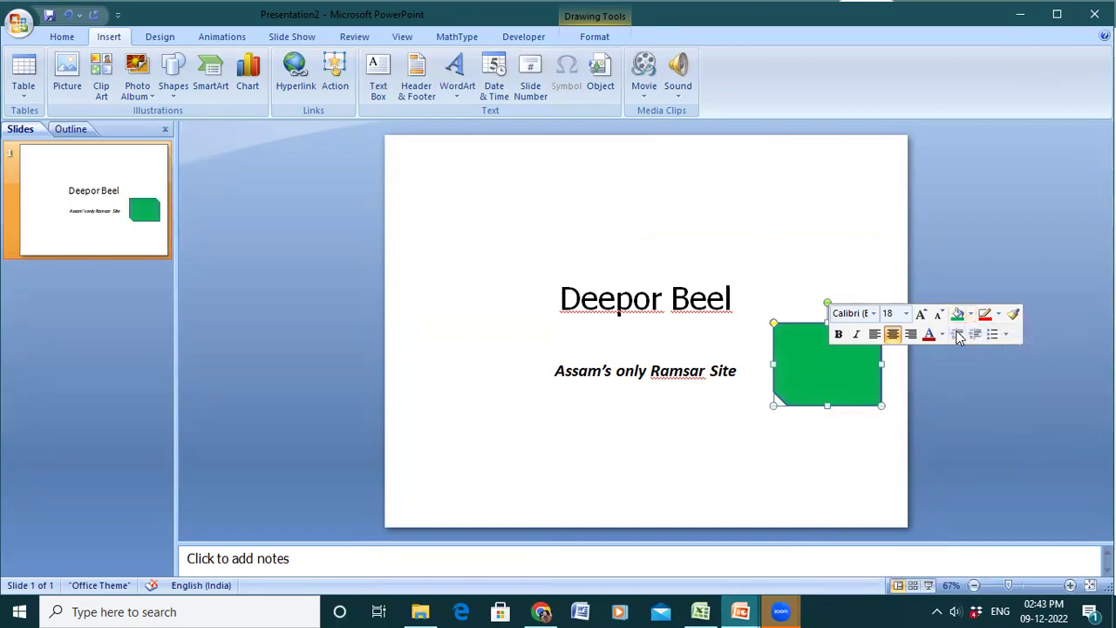
- Give the green rectangle a red outline and compare it against the reference deck
left_click(999, 316)
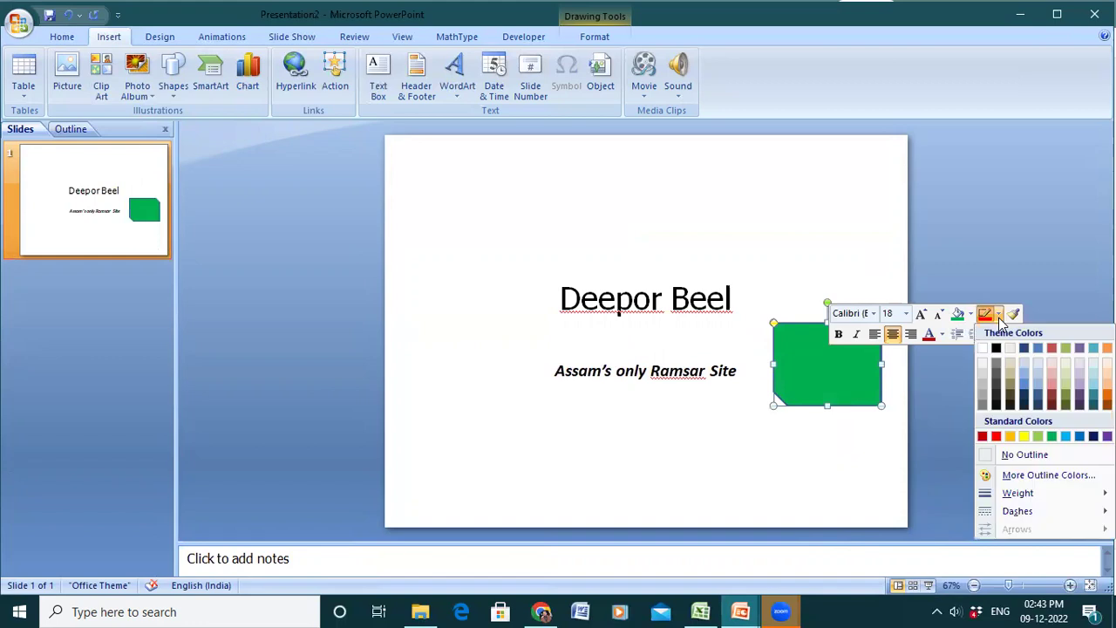
left_click(998, 437)
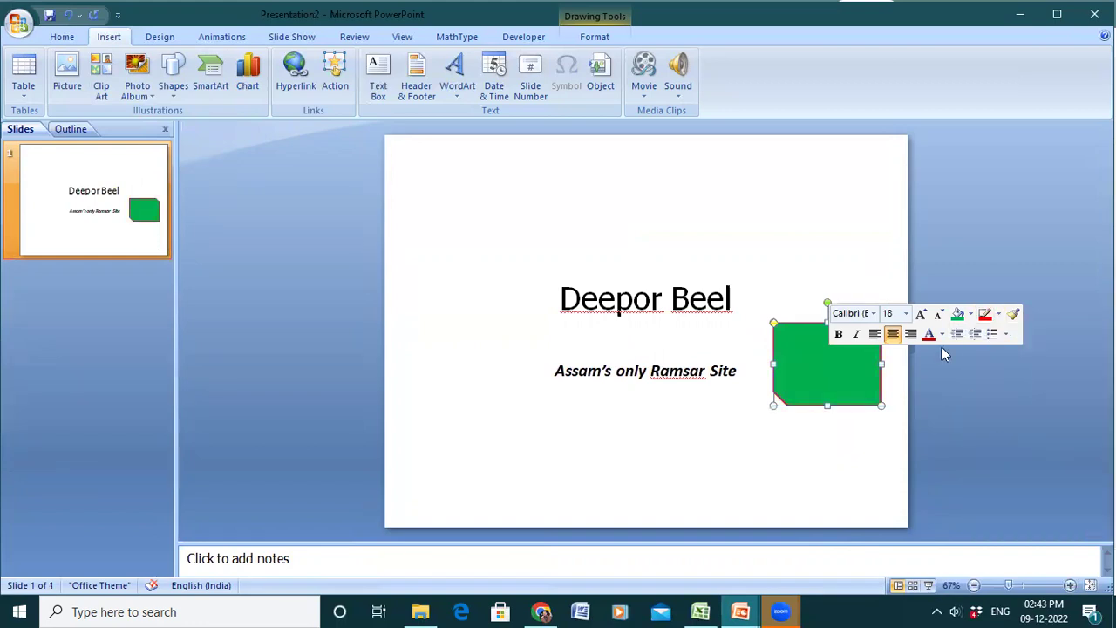
left_click(998, 315)
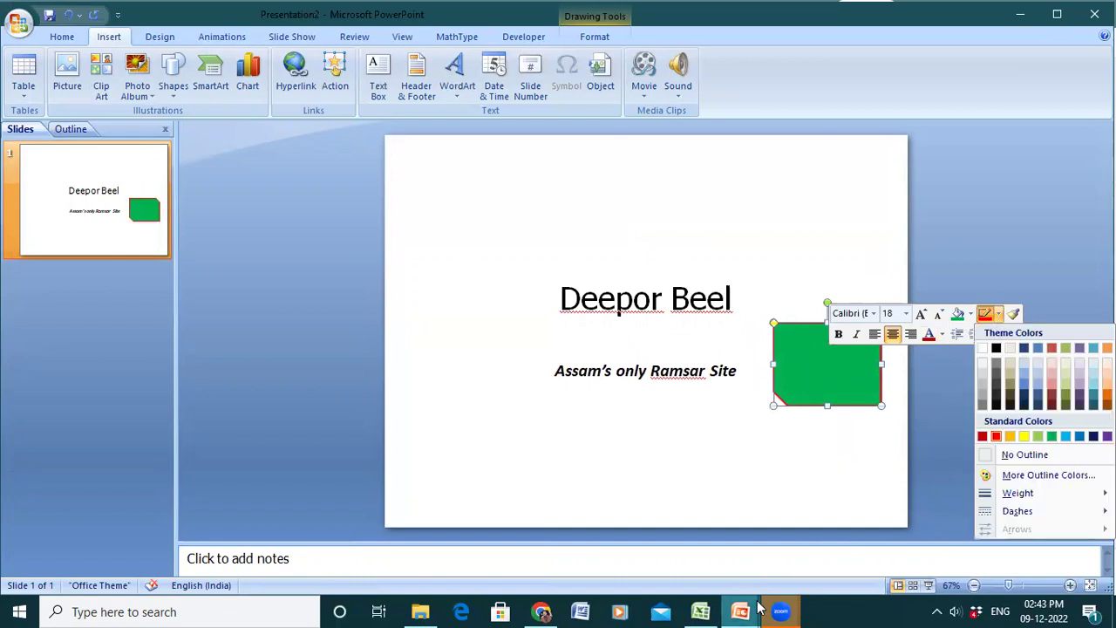
mouse_move(759, 608)
left_click(676, 554)
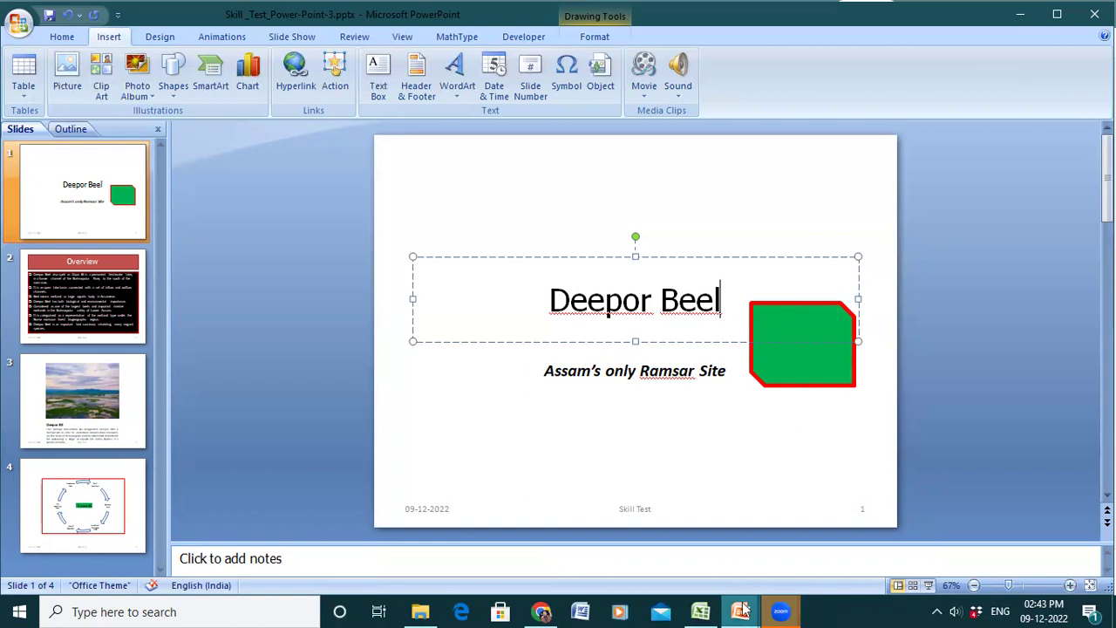
- Set the green rectangle's red outline weight to 6 pt, then deselect it
mouse_move(743, 610)
left_click(821, 551)
left_click(826, 357)
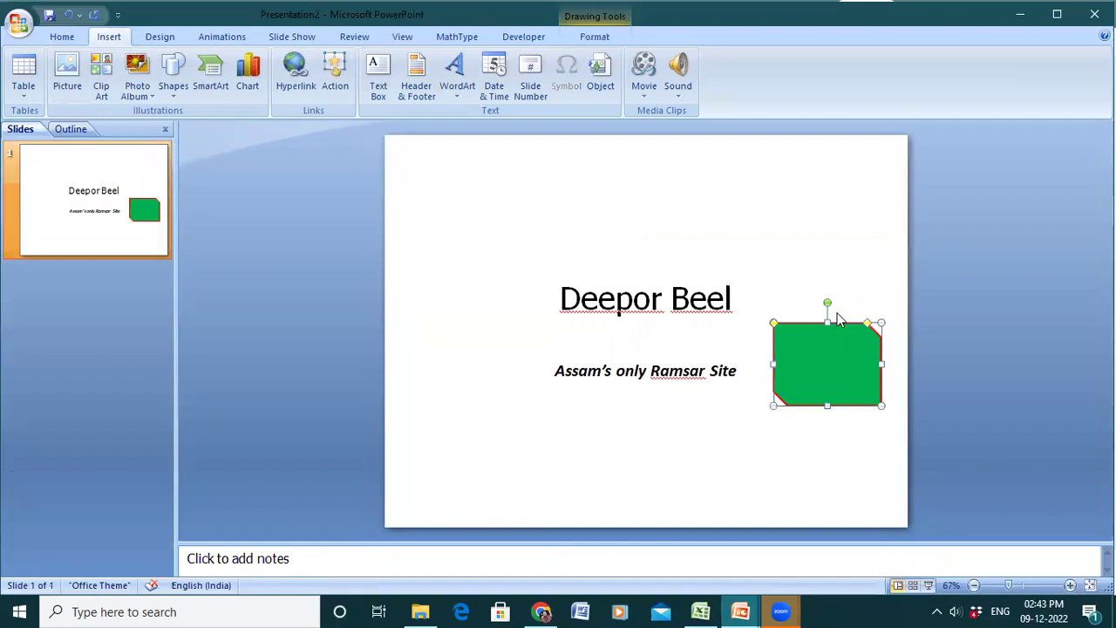
right_click(839, 330)
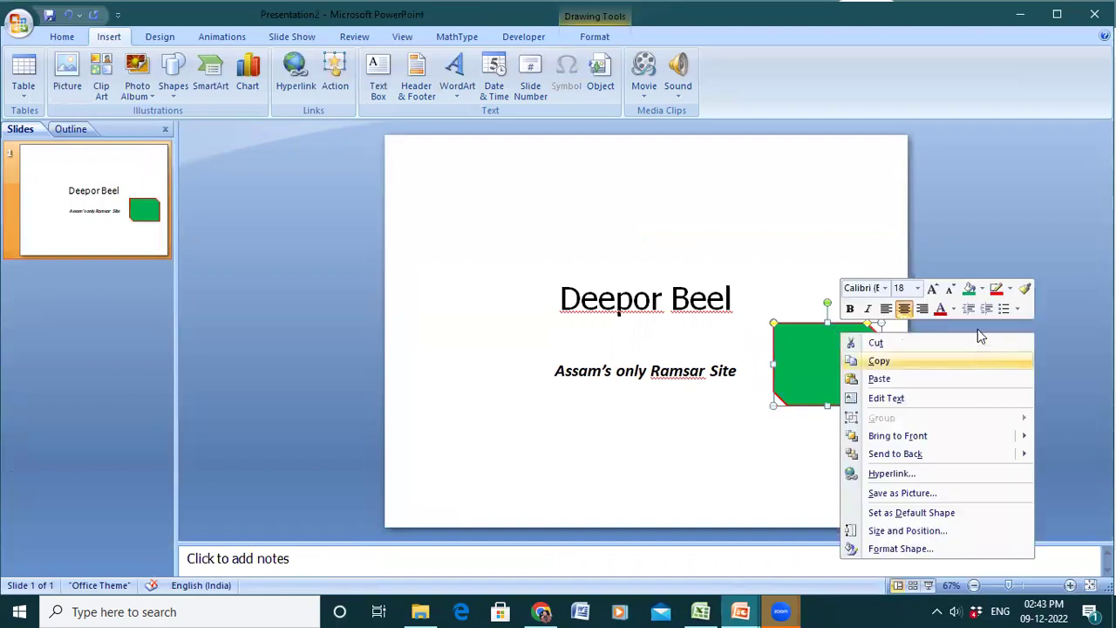
left_click(1010, 293)
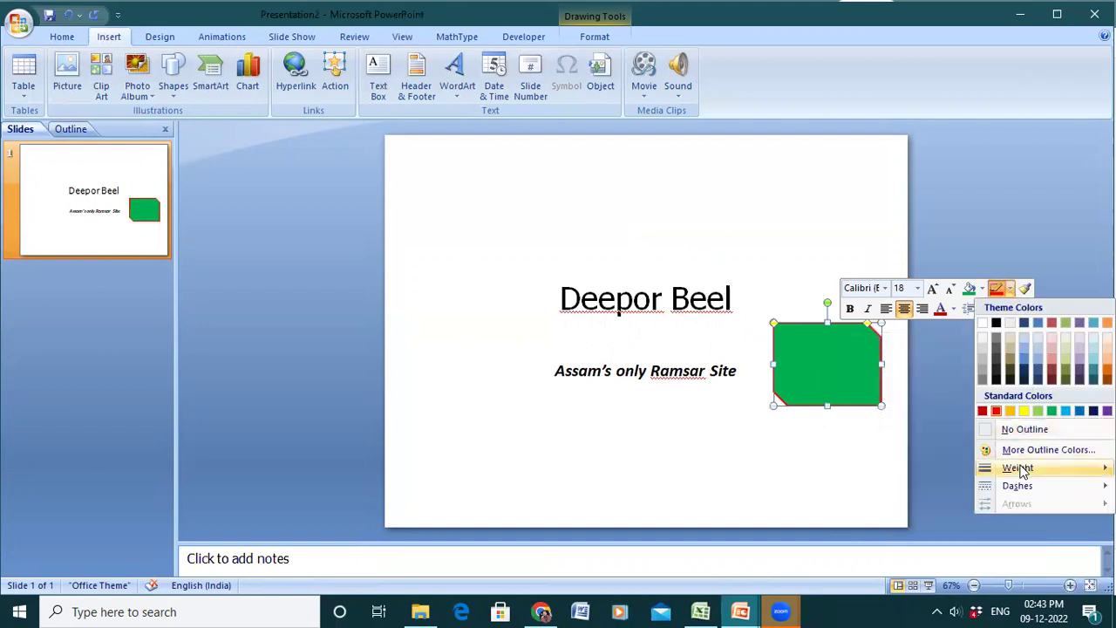
mouse_move(1022, 471)
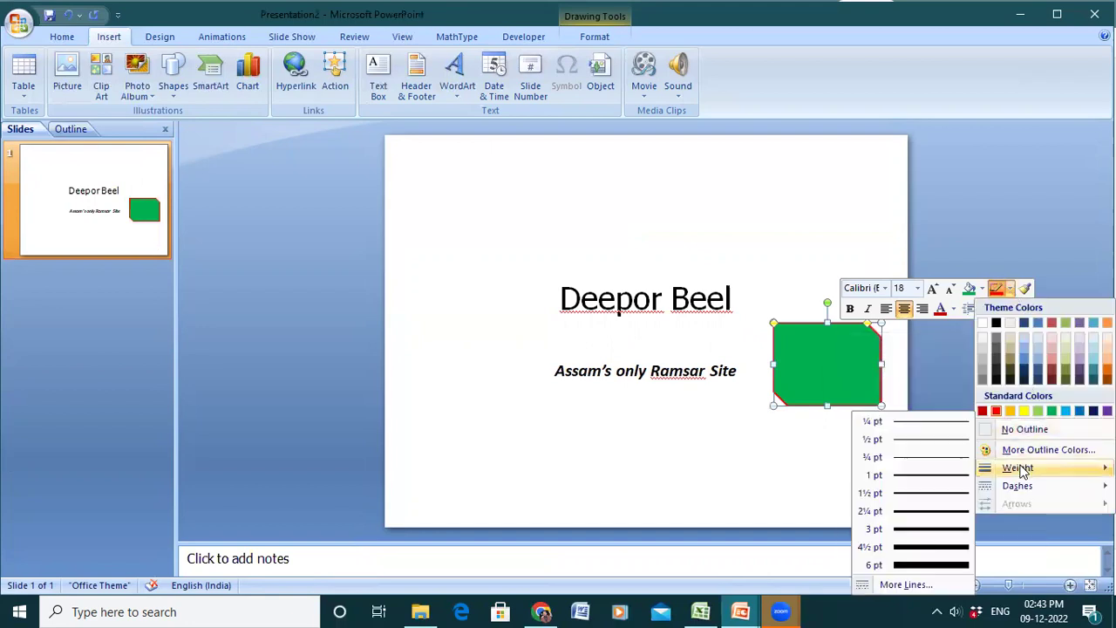
left_click(918, 565)
left_click(699, 517)
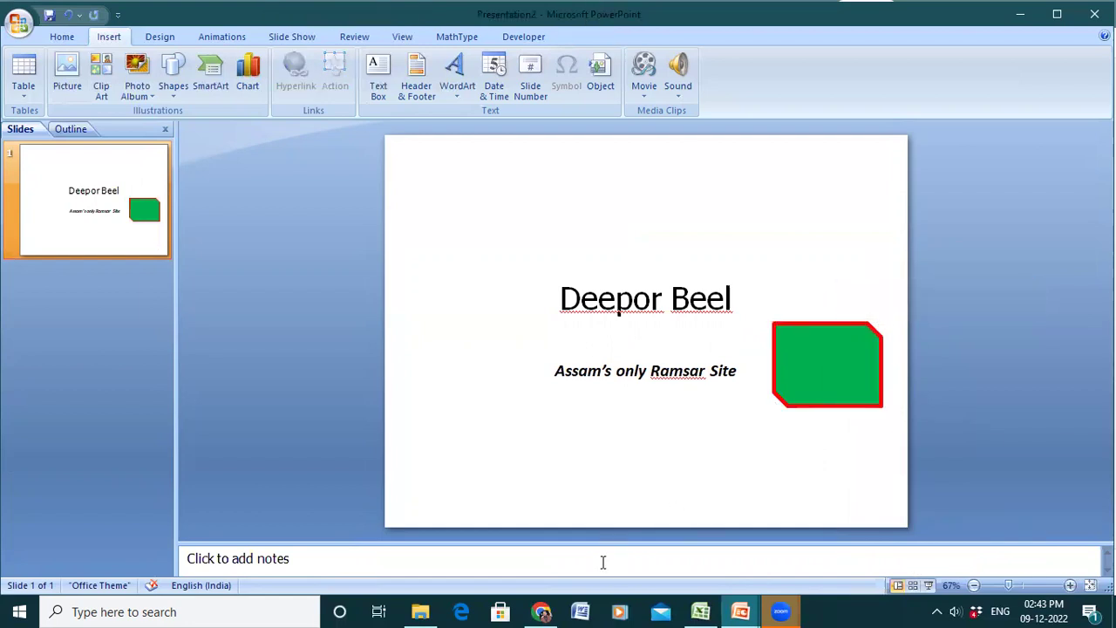
- Select and copy all the bullet text on the Skill Test deck's Overview slide
mouse_move(740, 611)
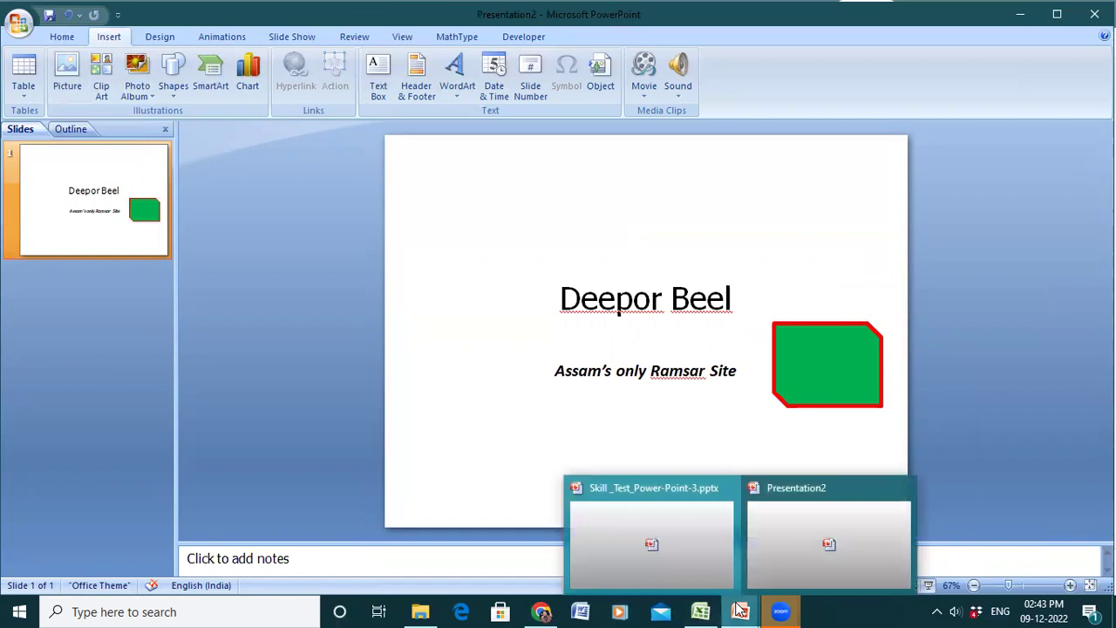
left_click(680, 545)
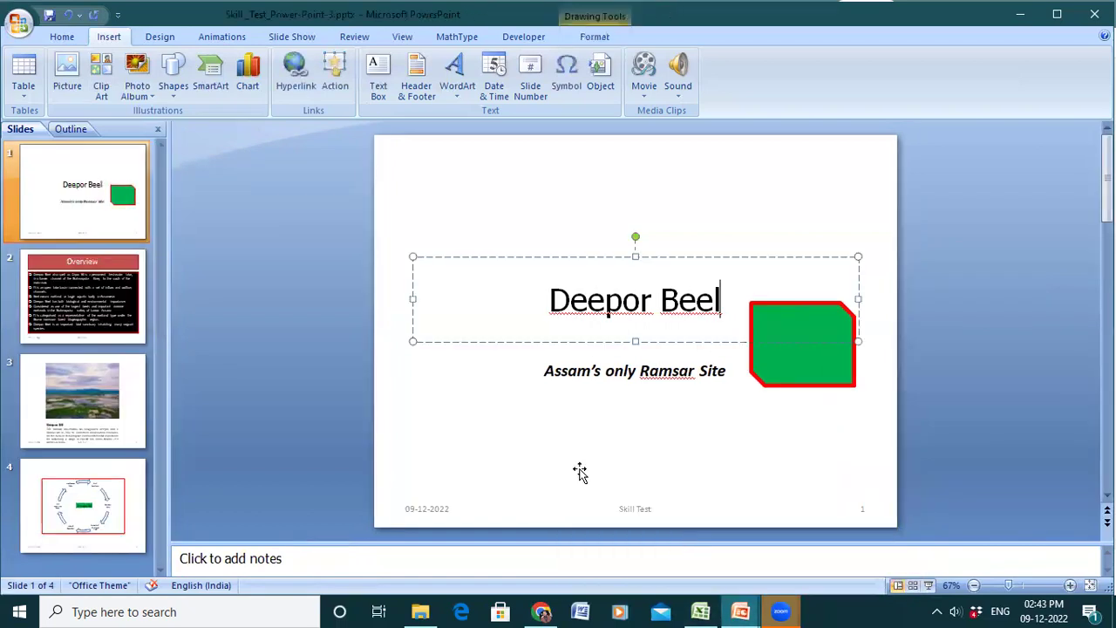
left_click(81, 288)
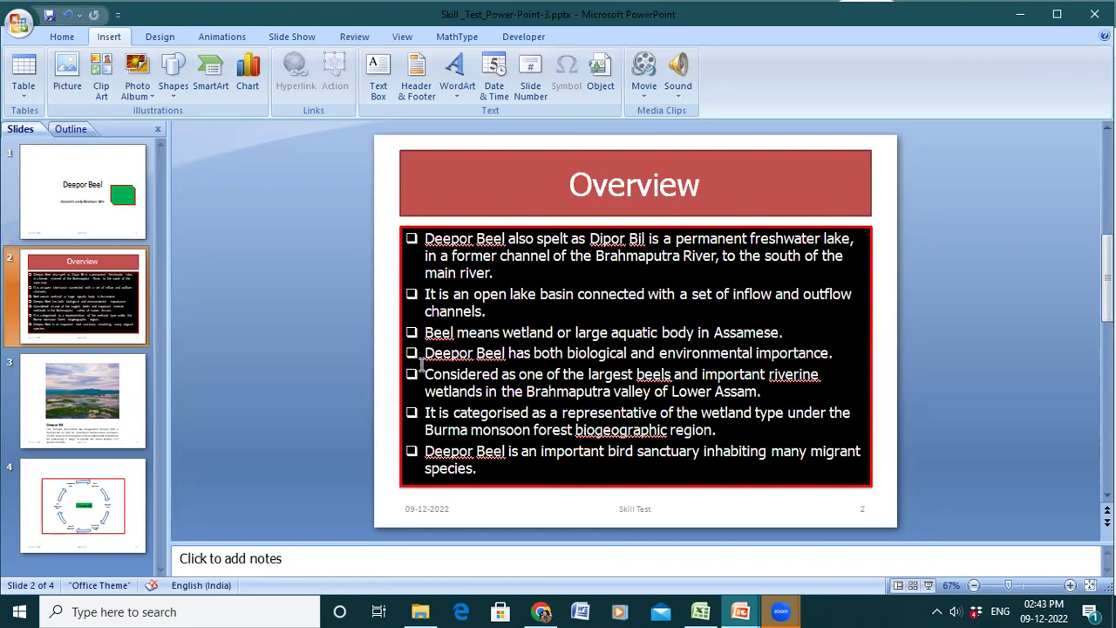
left_click_drag(425, 236, 532, 353)
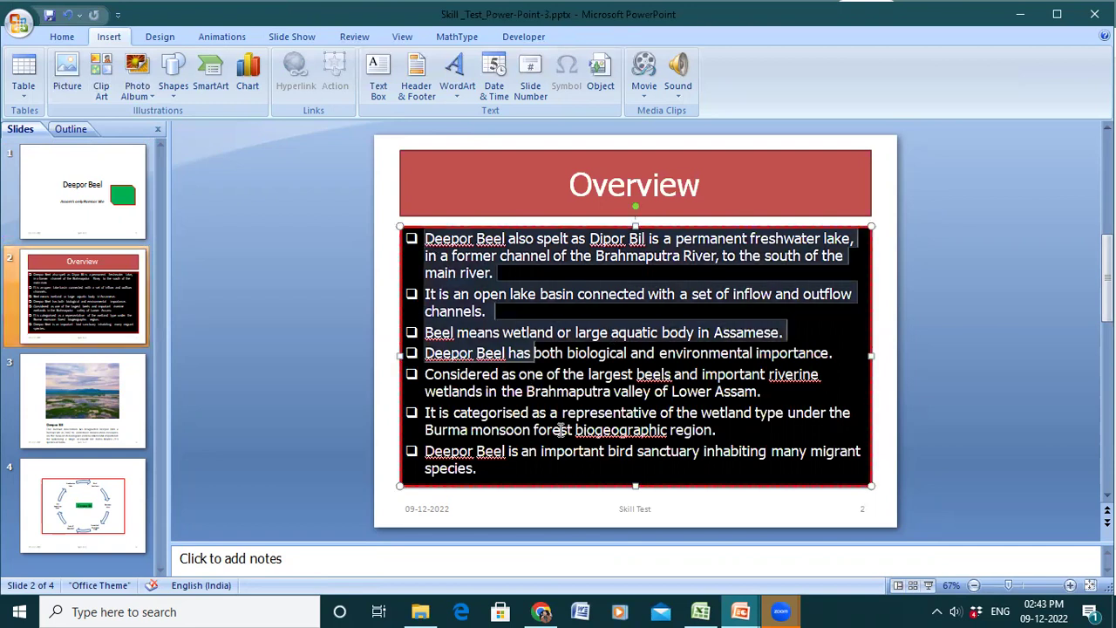
left_click_drag(561, 427, 571, 480)
key("super+c")
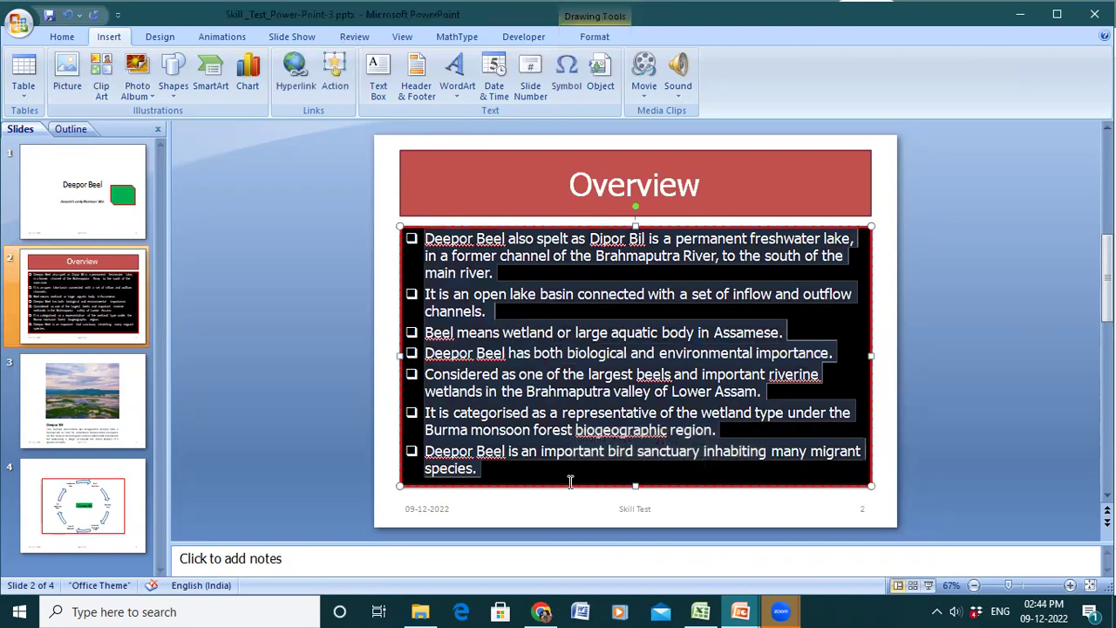
mouse_move(739, 611)
left_click(817, 551)
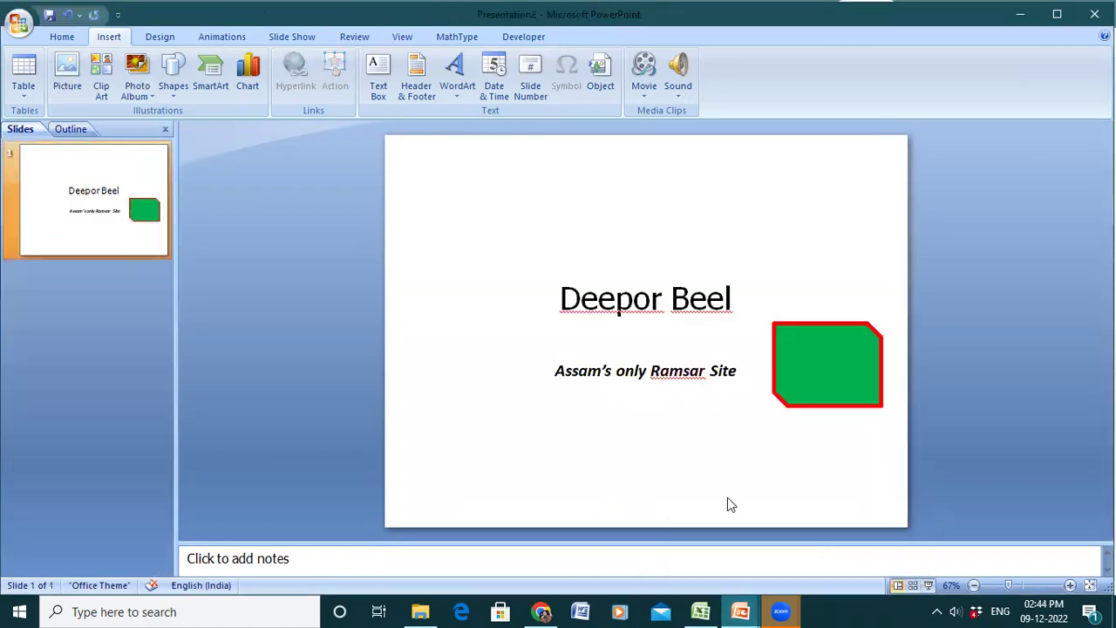
- Add a Title and Content slide and paste the Overview bullet text into its body
left_click(73, 39)
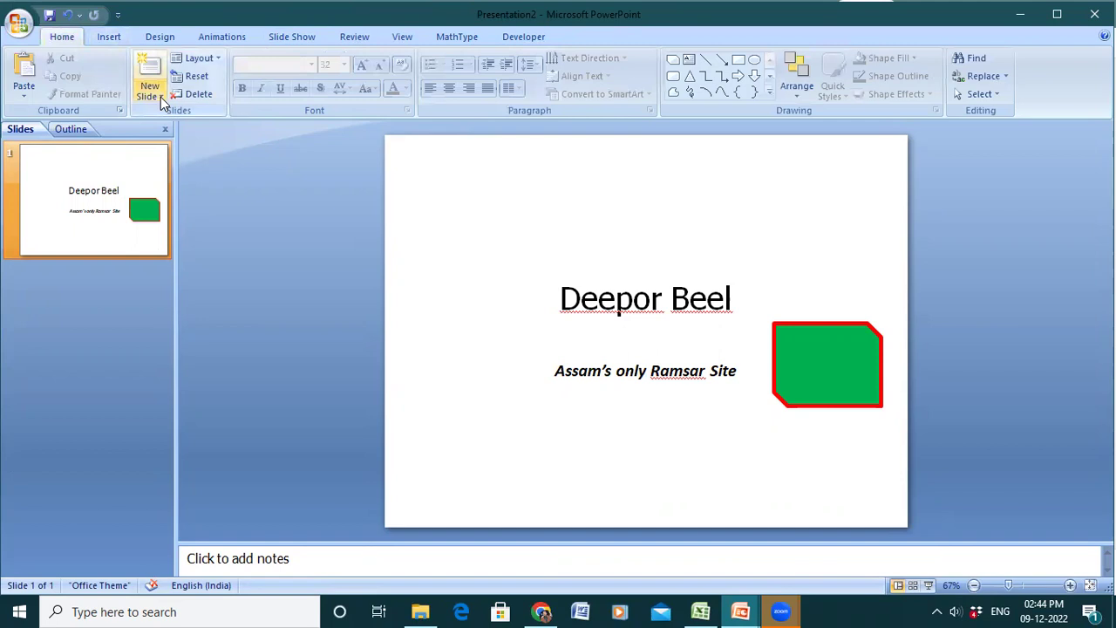
left_click(160, 97)
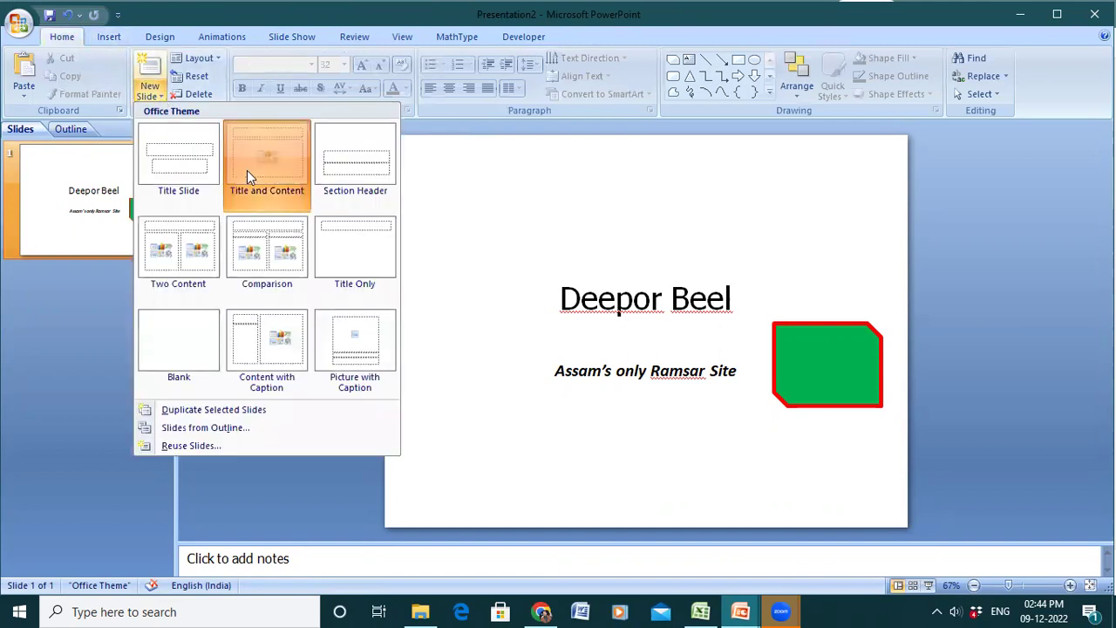
left_click(246, 172)
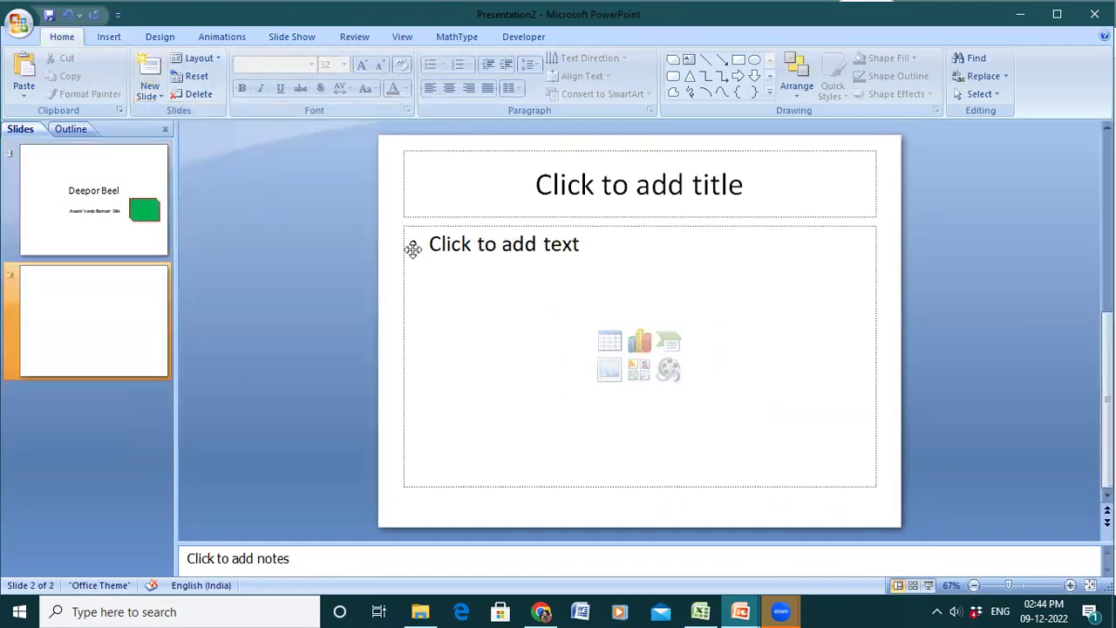
left_click(444, 242)
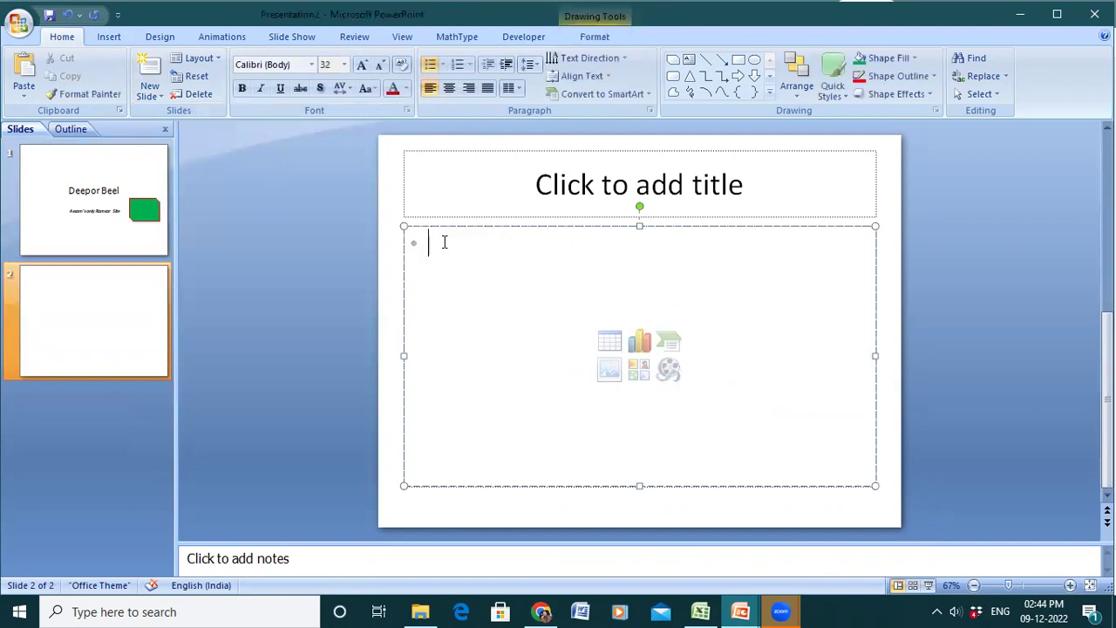
right_click(443, 241)
left_click(495, 286)
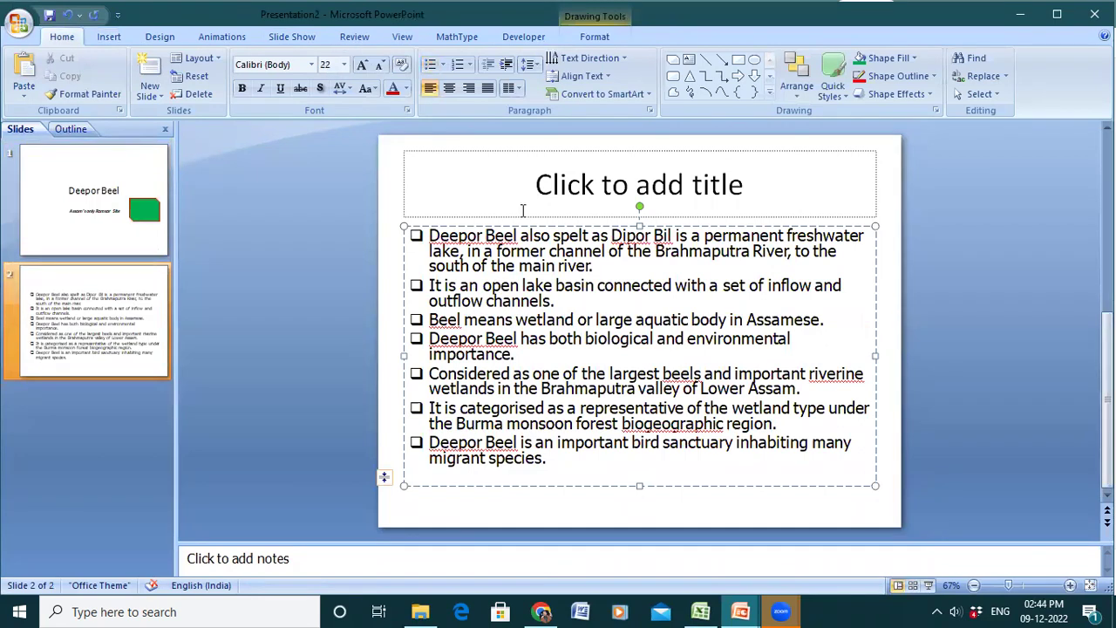
- Apply hollow square bullets to the seven pasted overview points
left_click_drag(429, 236, 598, 463)
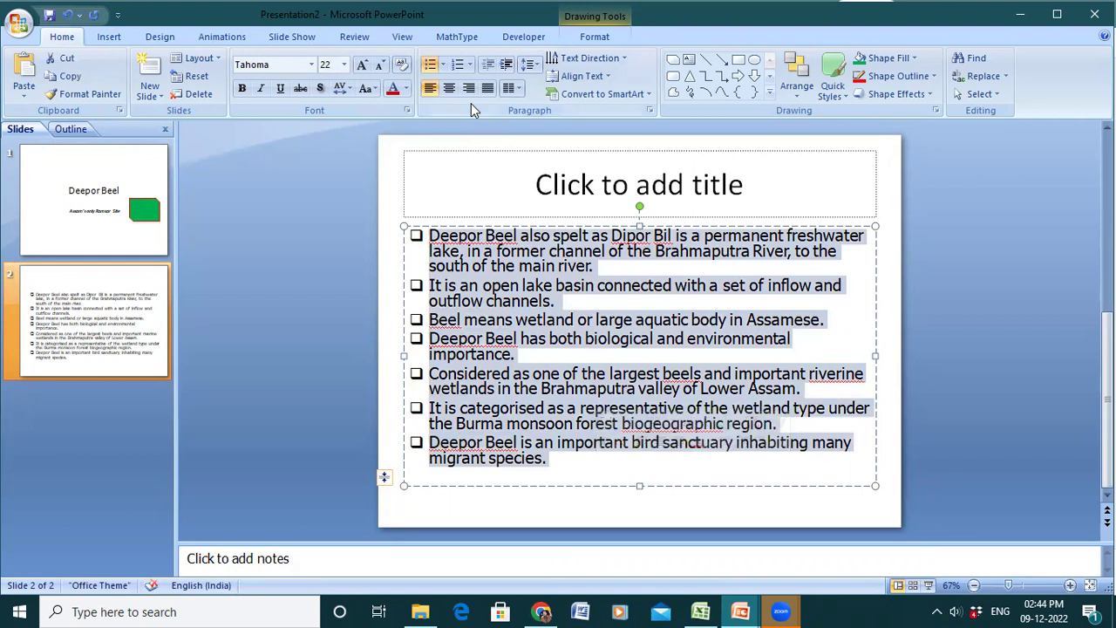
key("alt+h")
key("u")
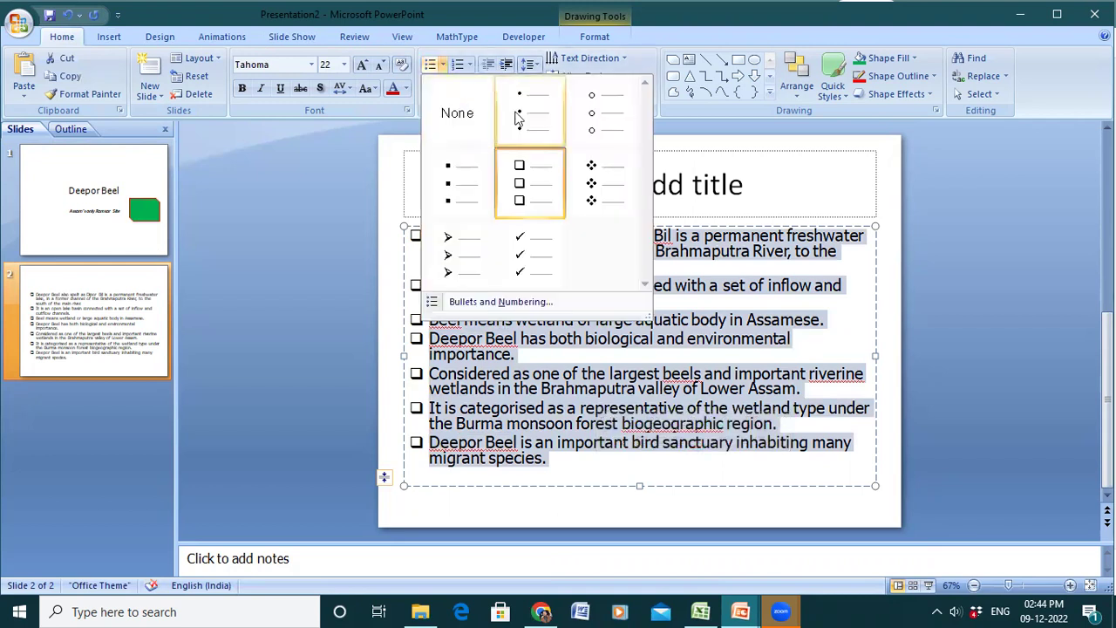
left_click(514, 111)
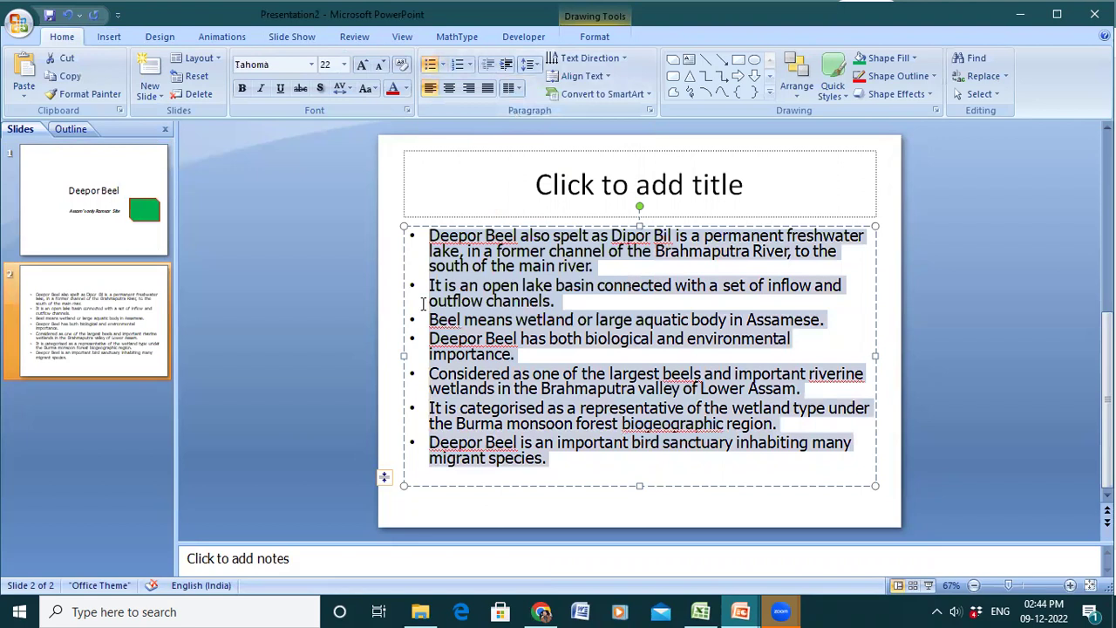
key("alt+h")
key("u")
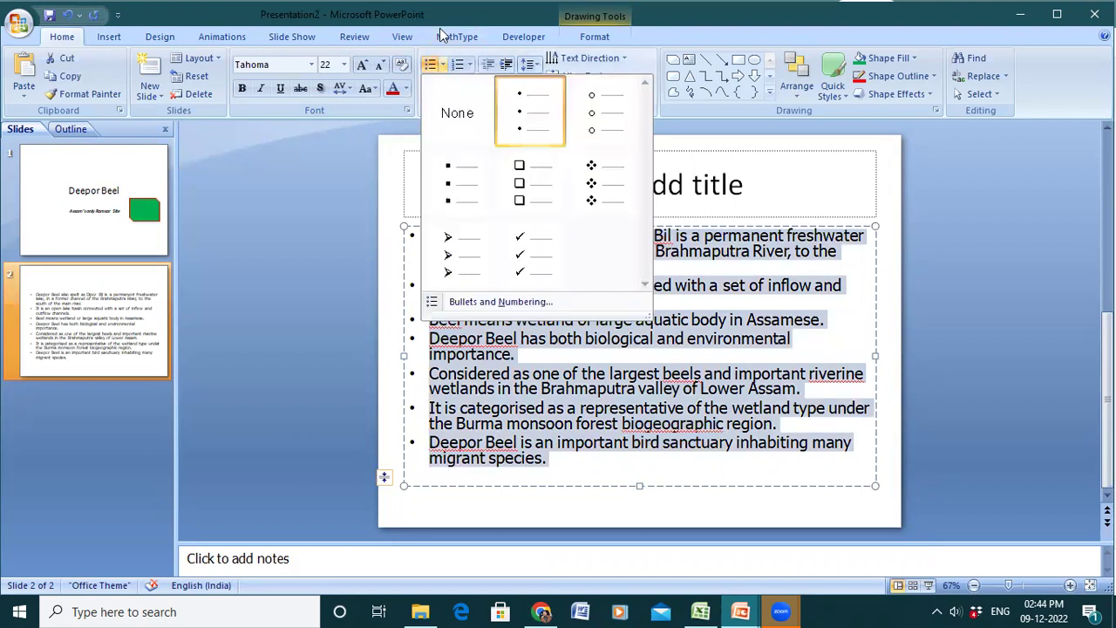
left_click(516, 188)
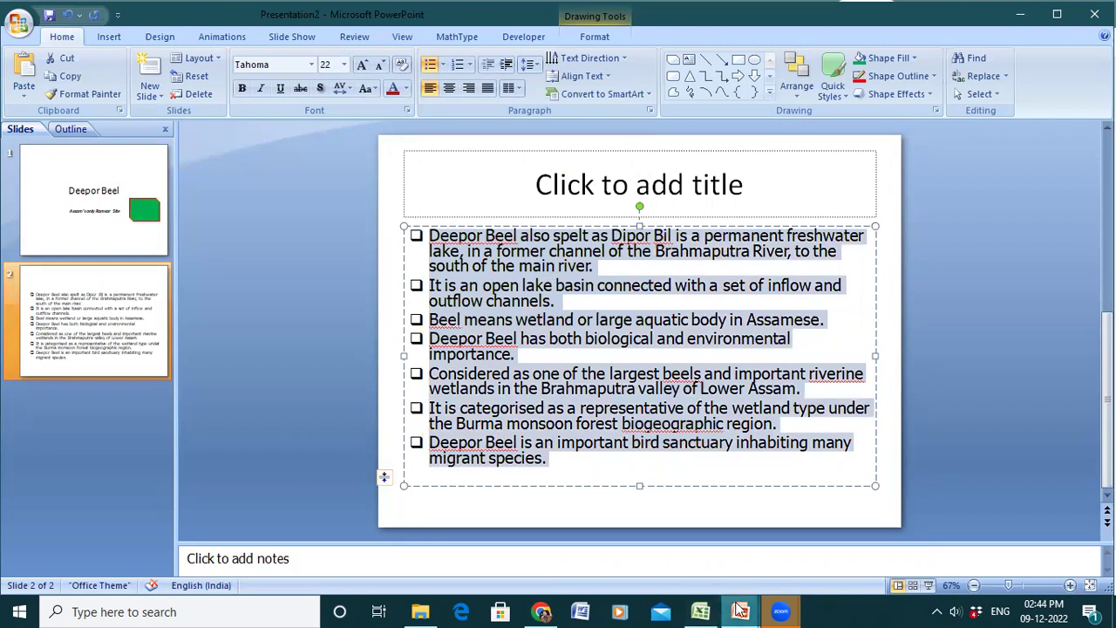
- Compare with the Skill Test deck and check the bullet text's current 22 pt size
mouse_move(740, 610)
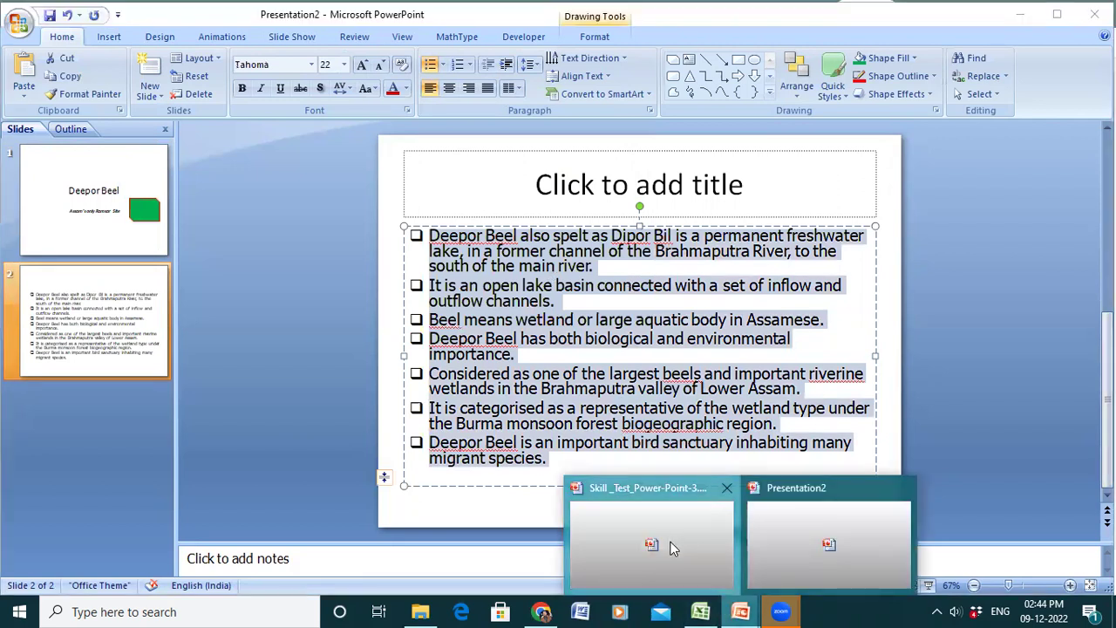
left_click(672, 547)
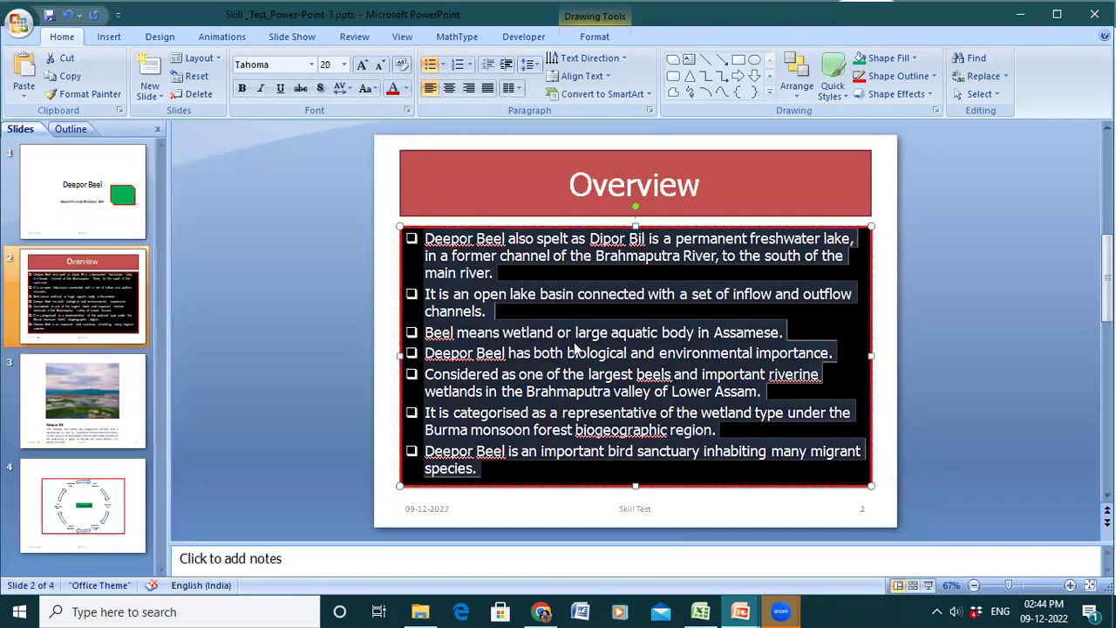
mouse_move(750, 610)
left_click(837, 545)
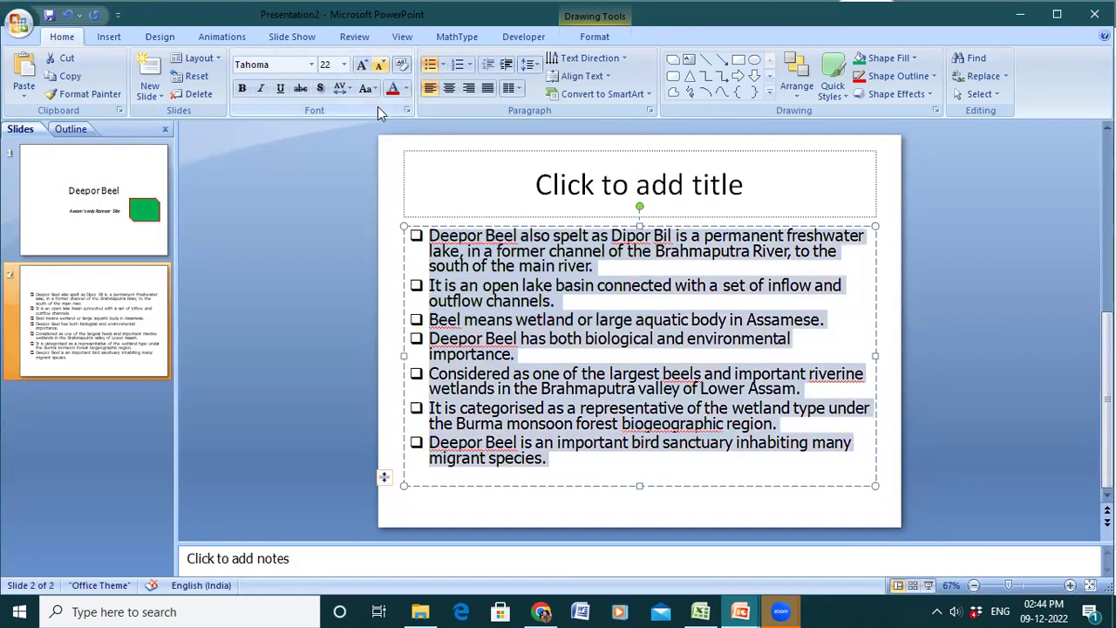
key("alt+h")
key("f")
key("s")
key("alt+Down")
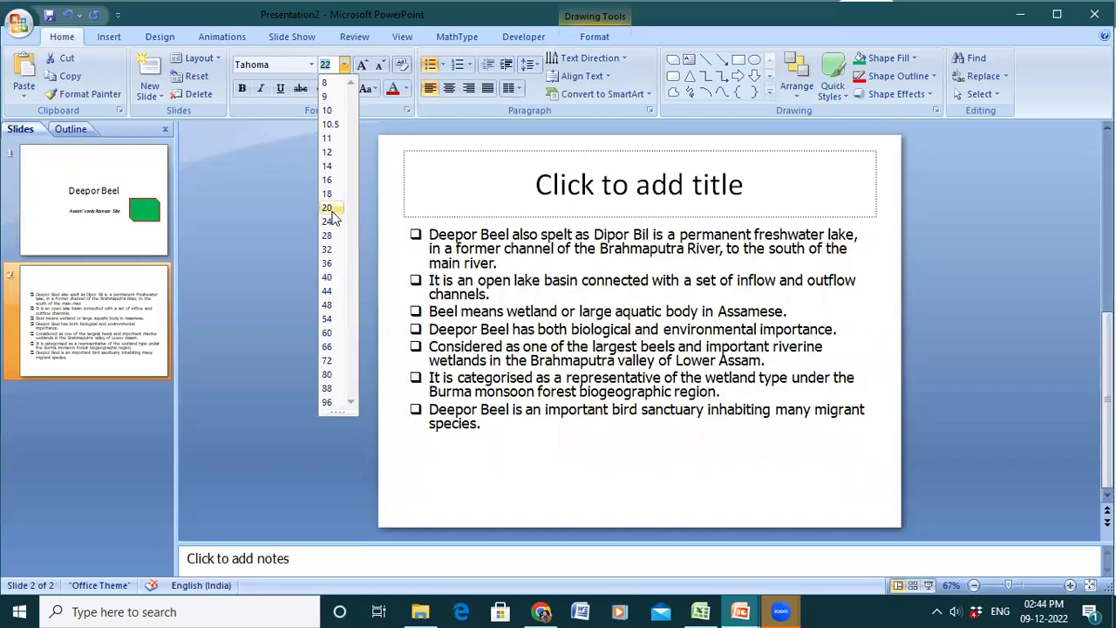
key("Escape")
key("alt+h")
key("f")
key("k")
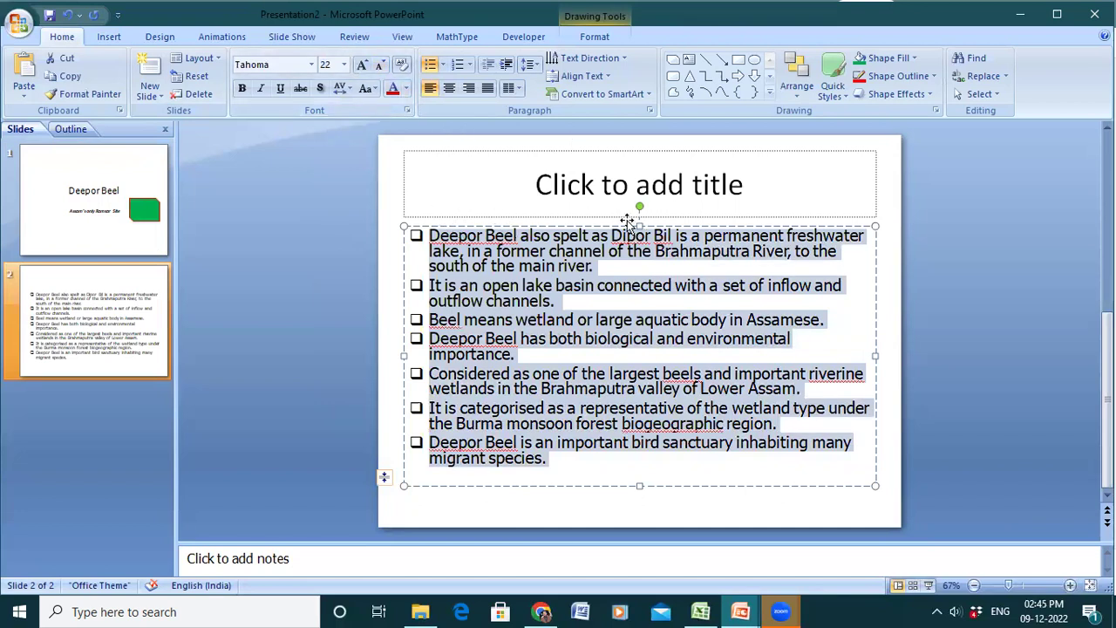
- Move the bullet text box up slightly and set its text to 20 pt
left_click_drag(640, 223, 641, 213)
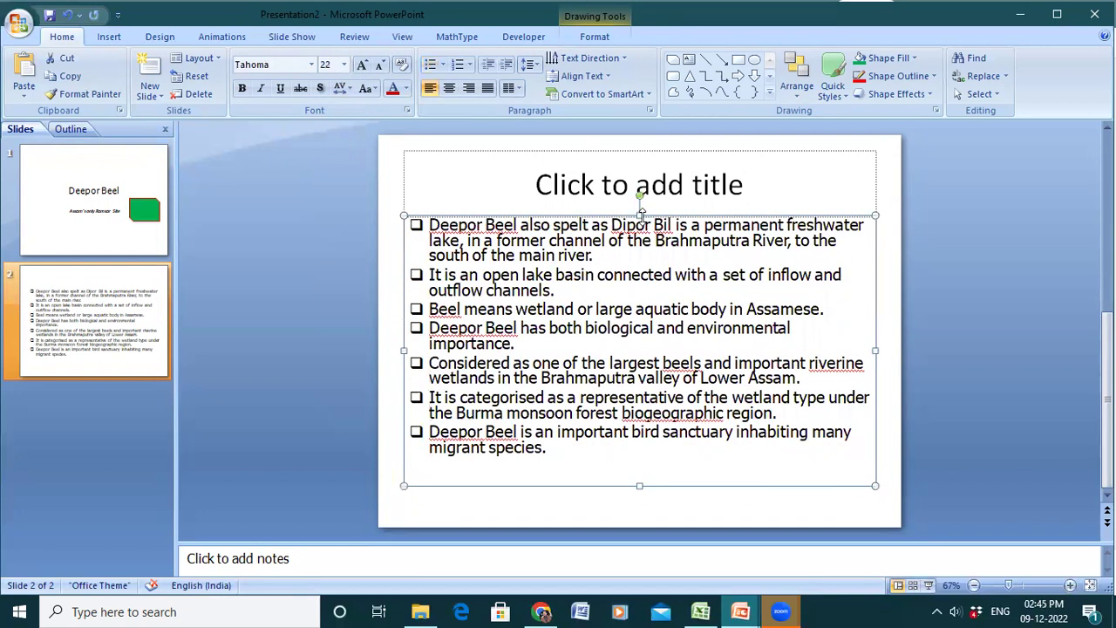
left_click_drag(429, 225, 588, 447)
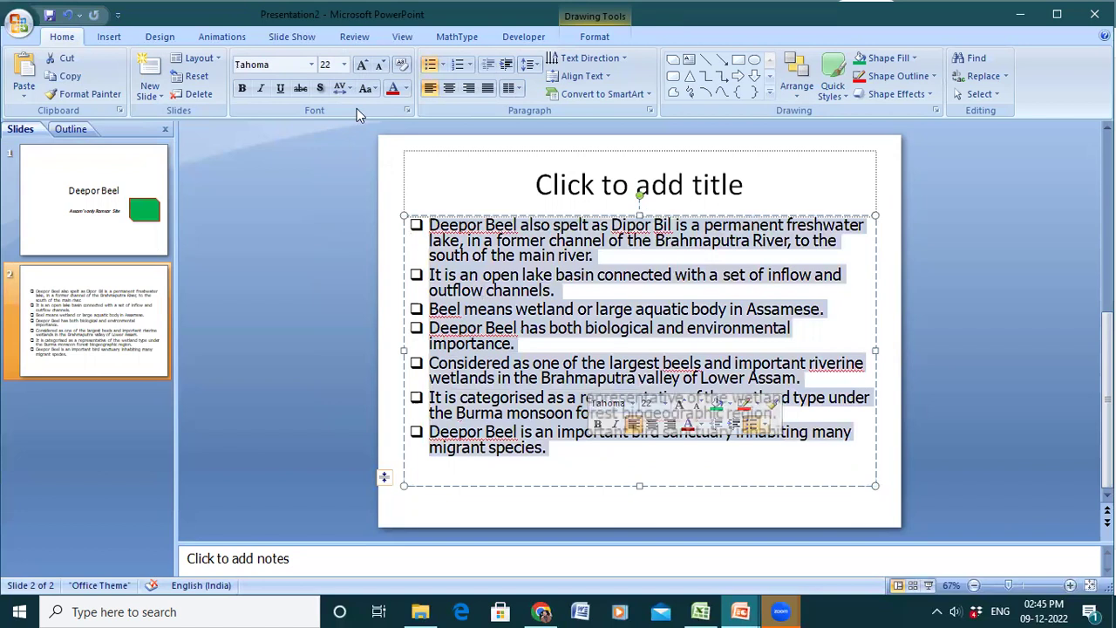
left_click(344, 65)
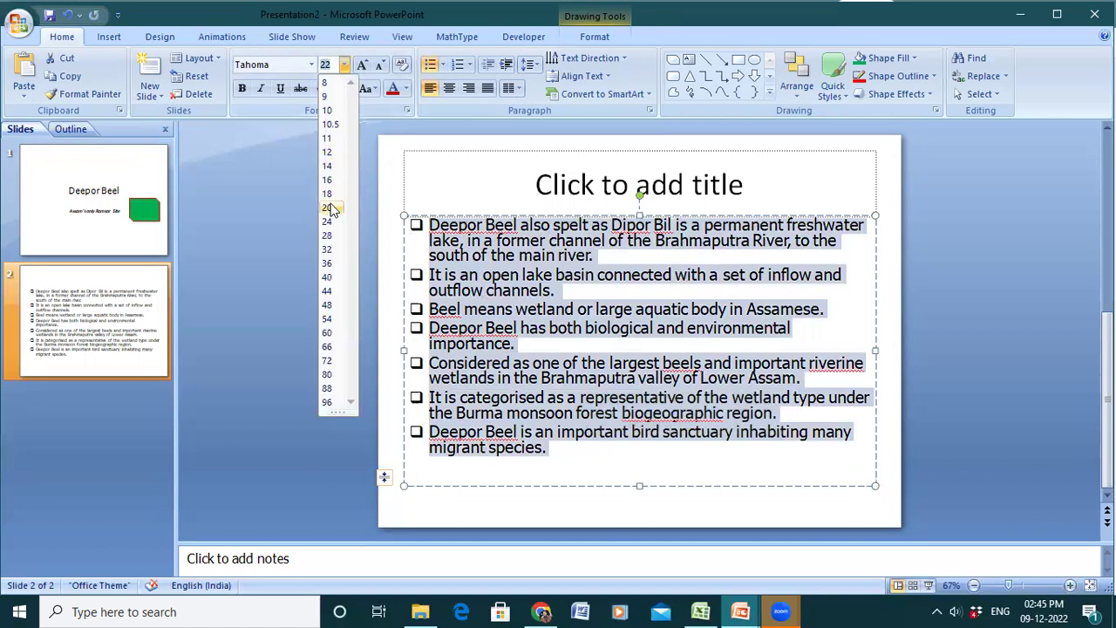
left_click(331, 209)
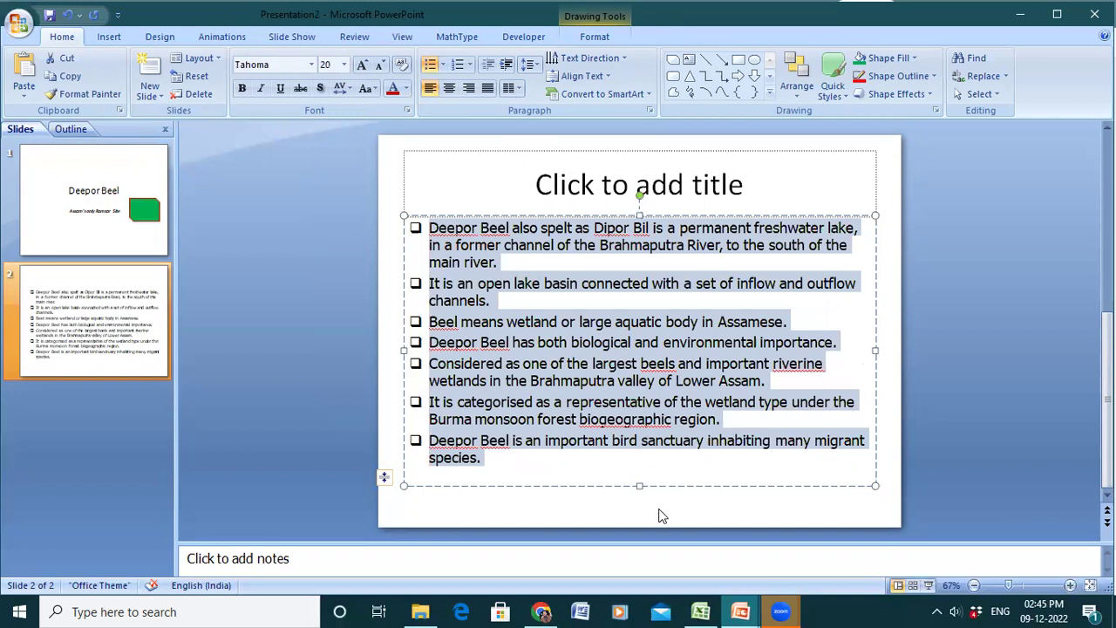
- In the Skill Test deck, select the Overview title to check its formatting
left_click(740, 611)
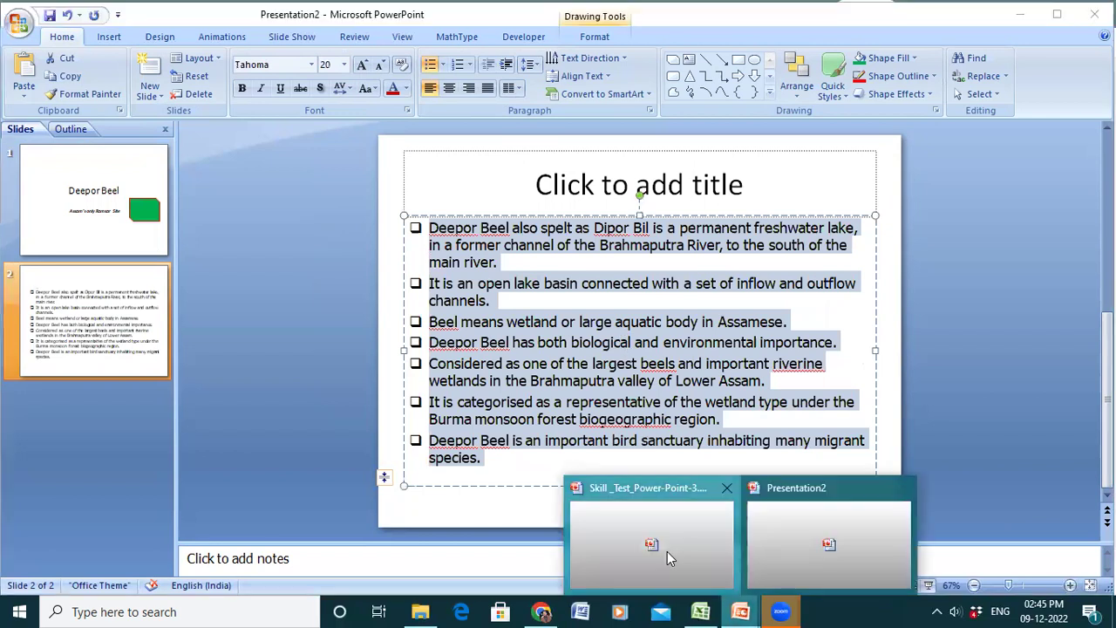
left_click(667, 551)
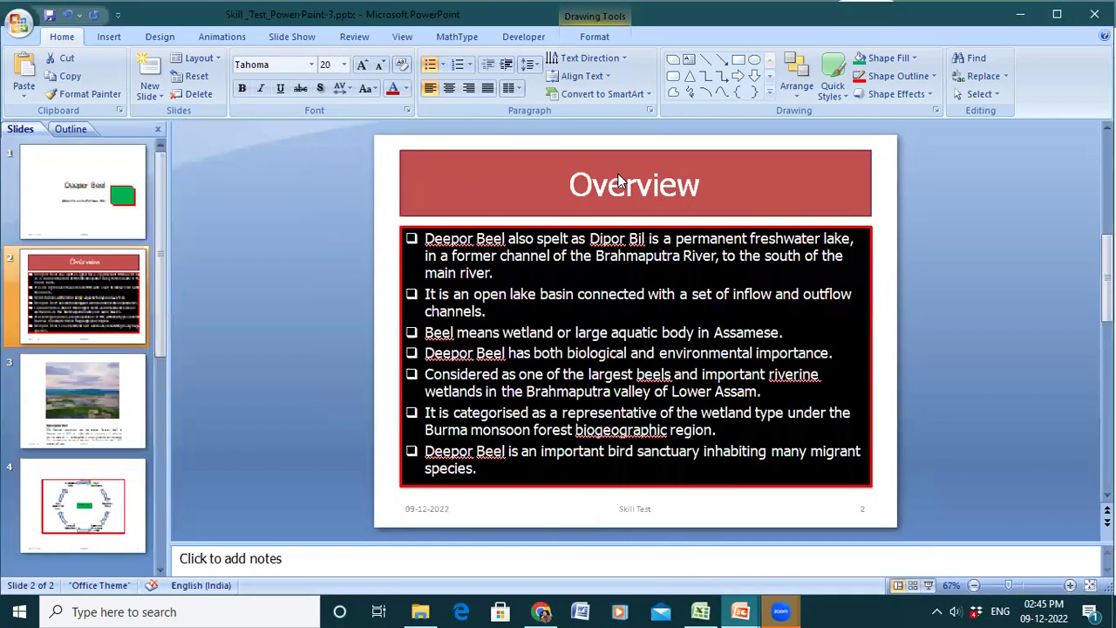
double_click(733, 196)
key("ctrl+c")
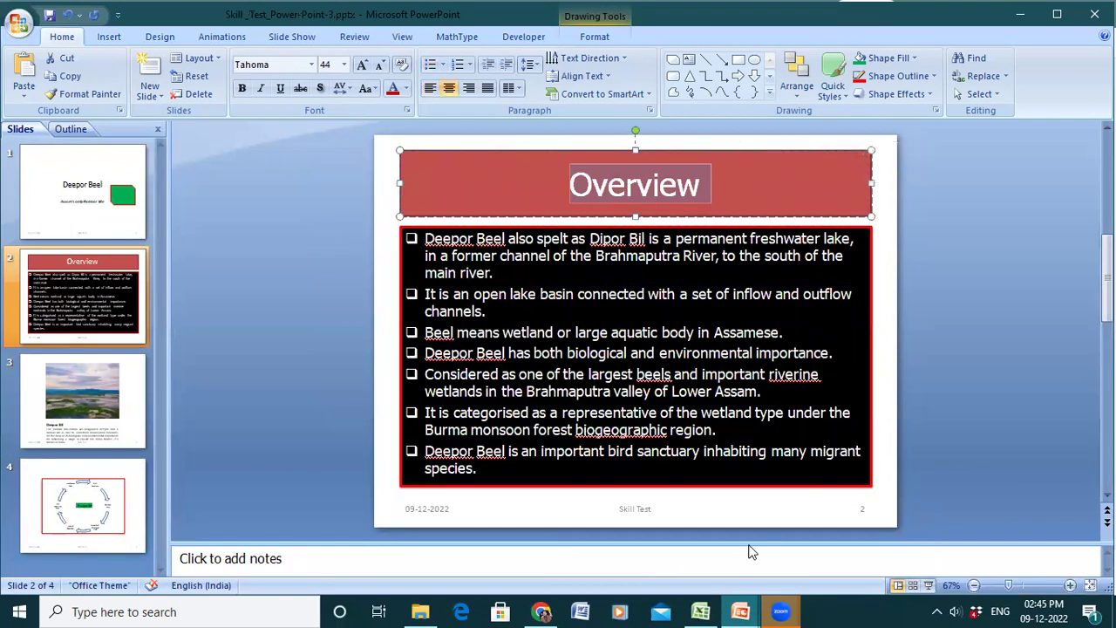
left_click(739, 611)
- Paste 'Overview' into slide 2's empty title placeholder above the Tahoma 20 pt bullets
left_click(850, 575)
left_click(704, 188)
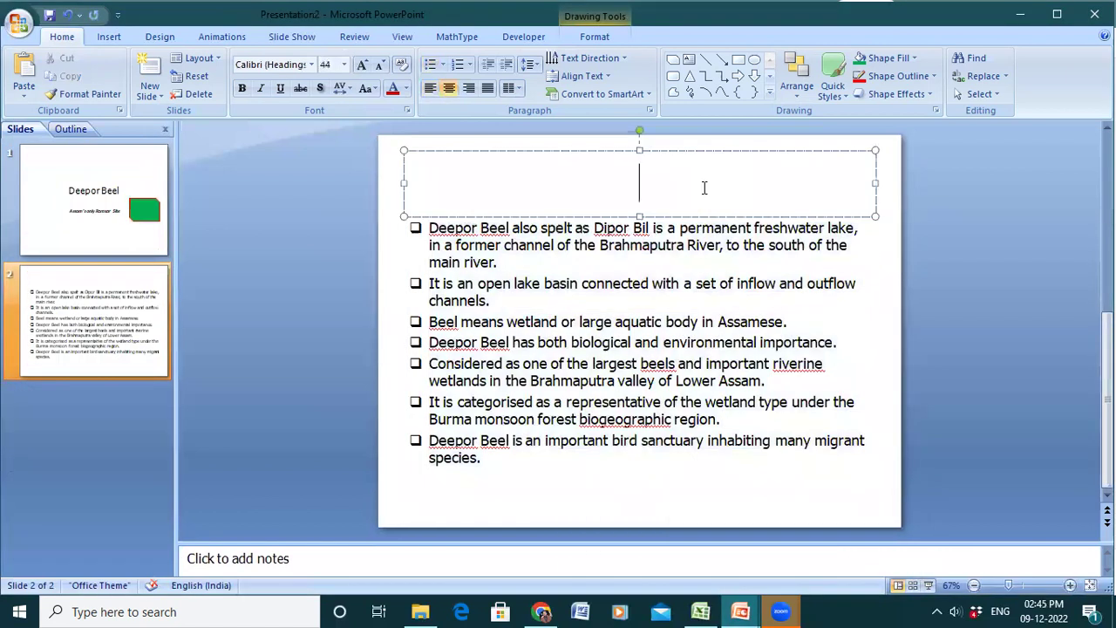
key("ctrl+v")
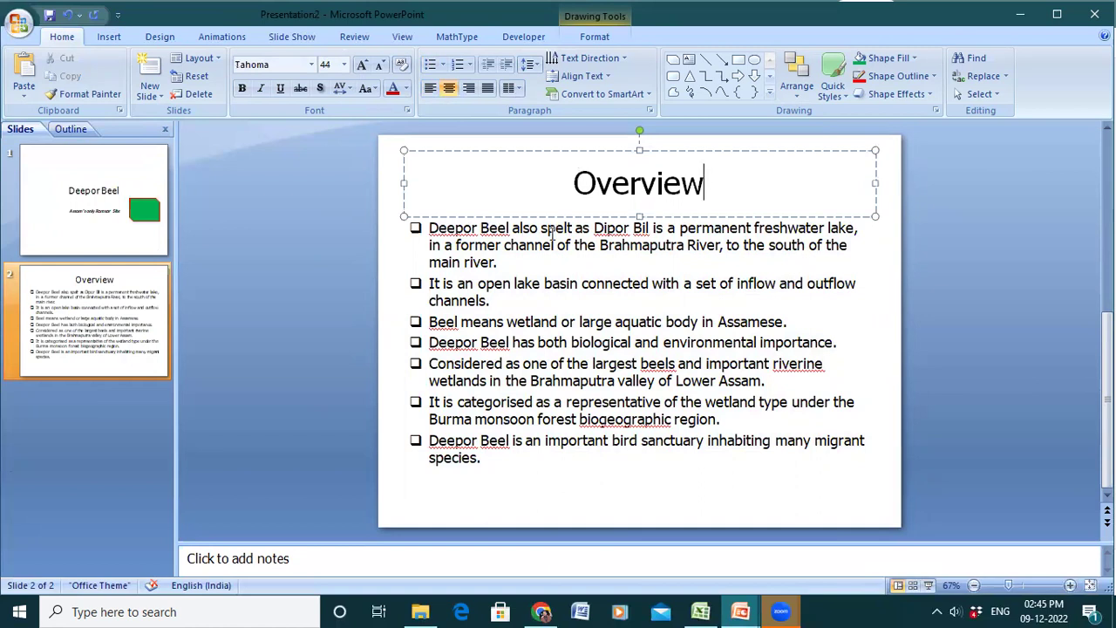
left_click(556, 292)
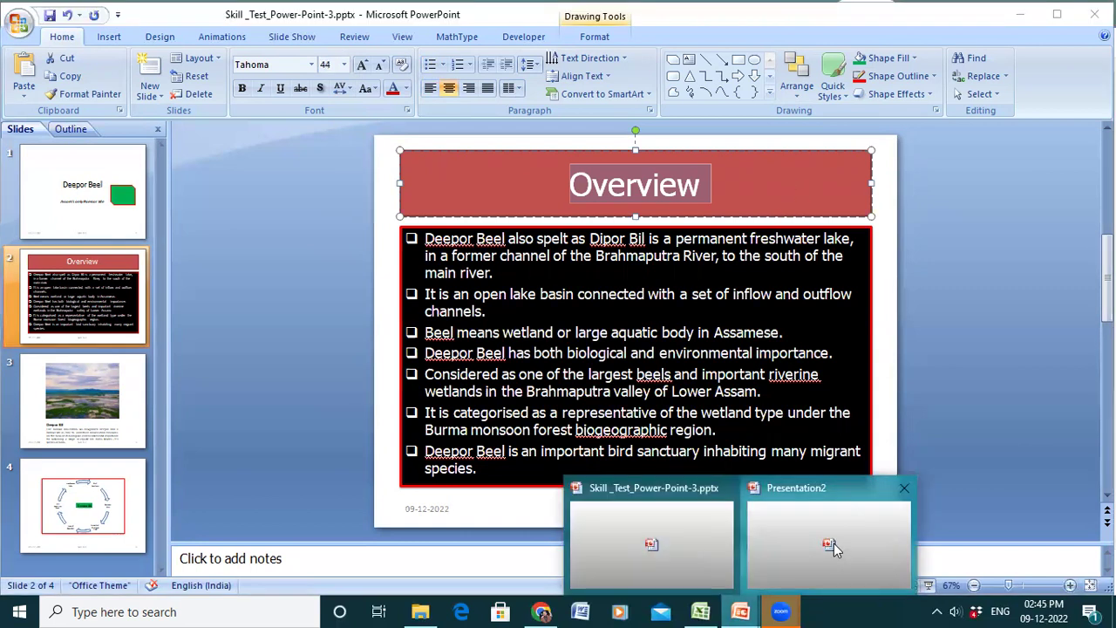
key("alt+Tab")
left_click(733, 295)
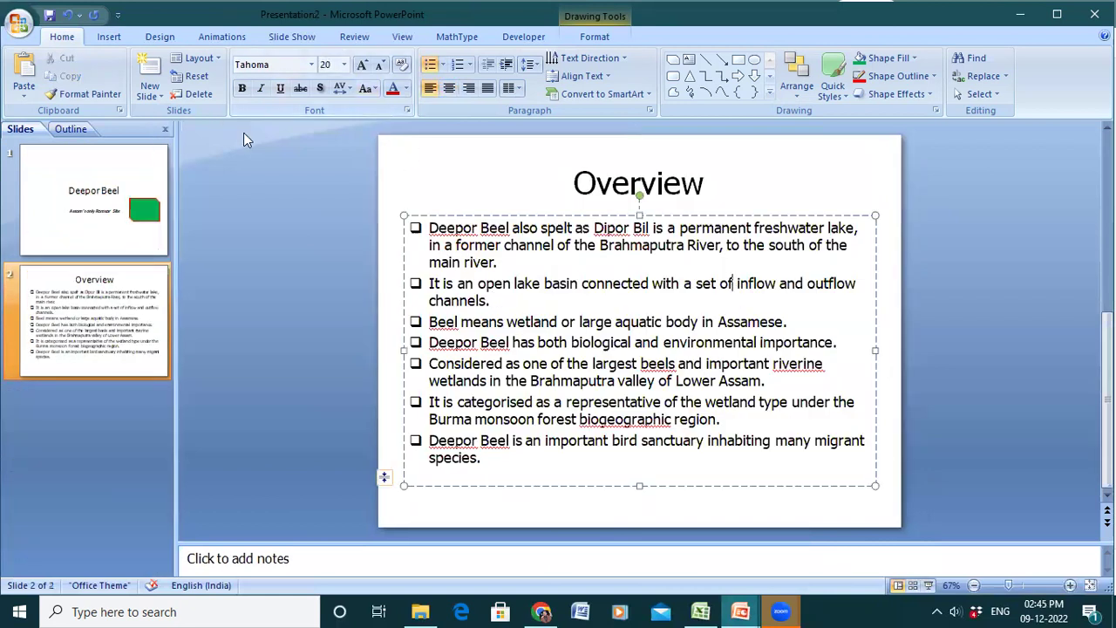
left_click(175, 33)
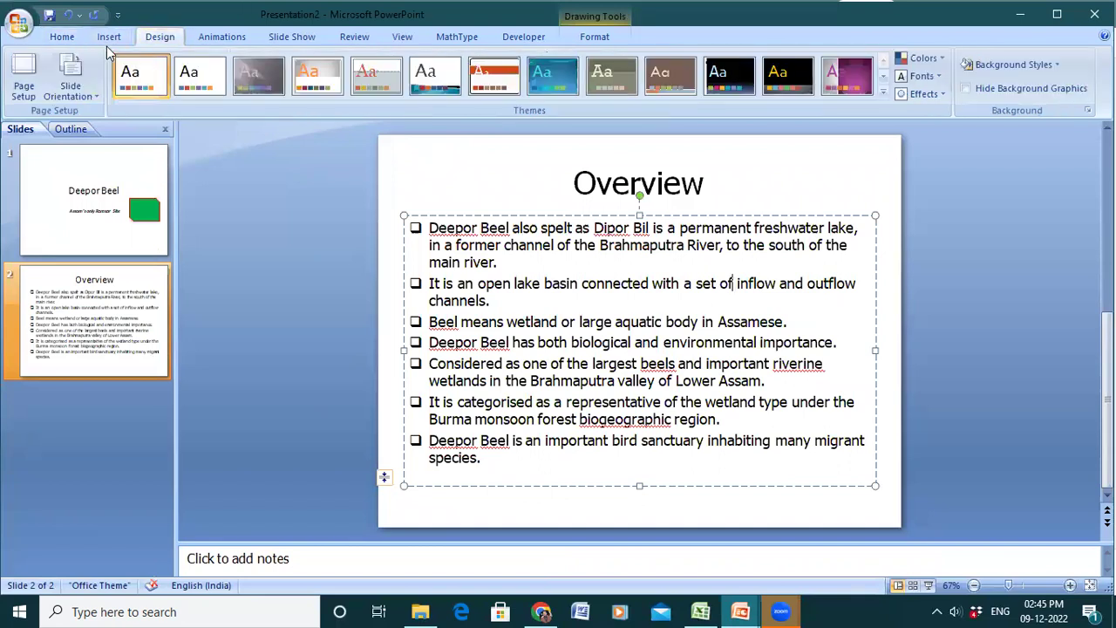
left_click(71, 38)
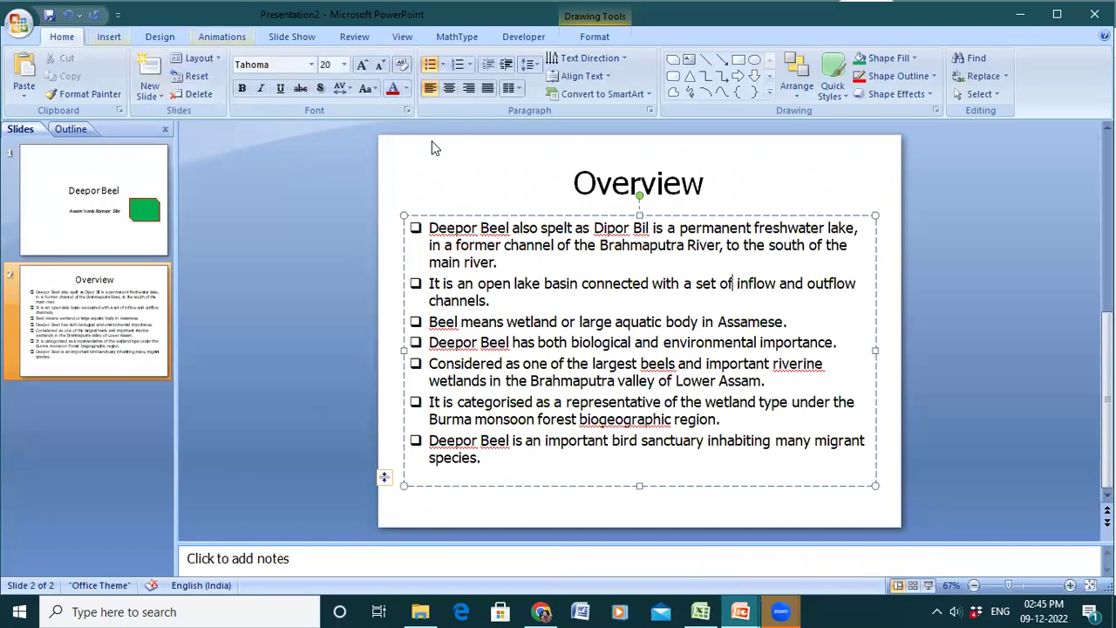
left_click(545, 184)
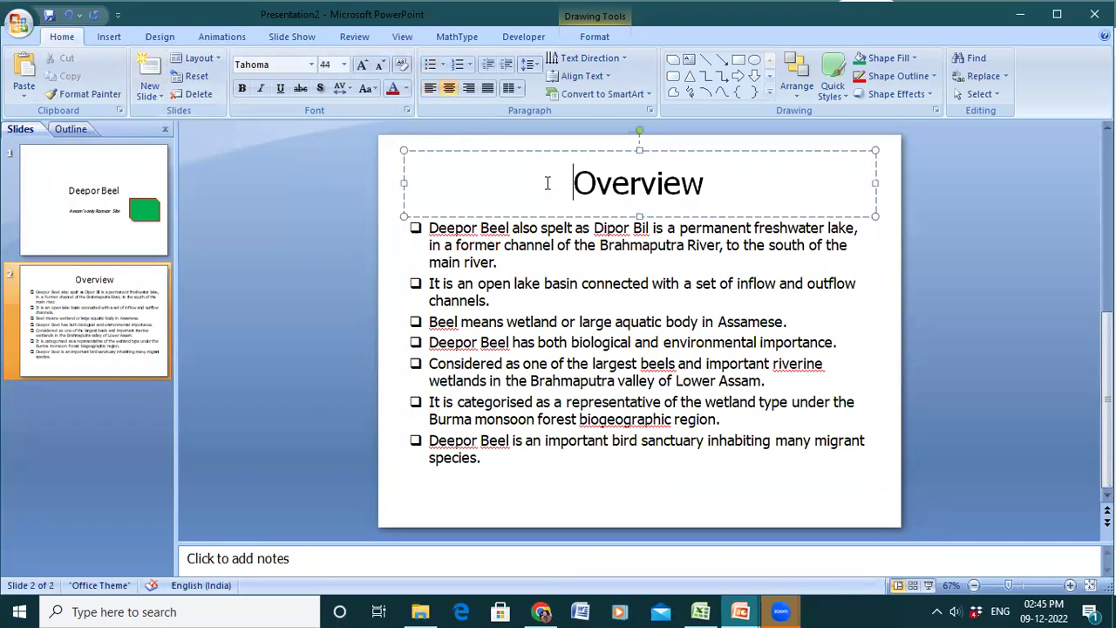
- Apply the red-filled Quick Style to the Overview title box, matching the reference heading
left_click(560, 154)
mouse_move(743, 609)
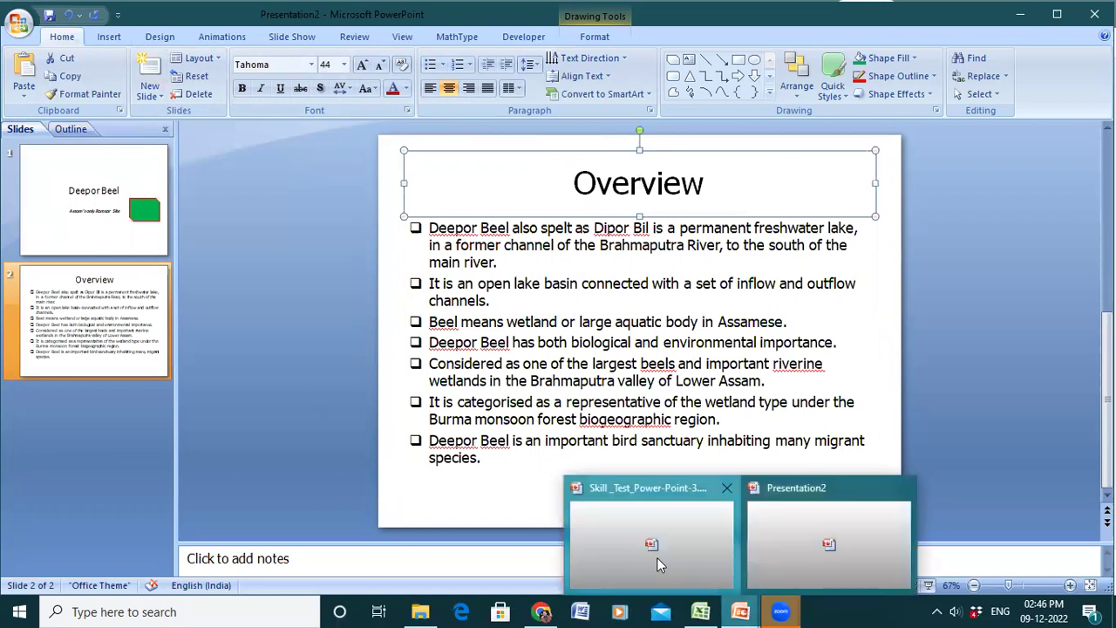
left_click(658, 559)
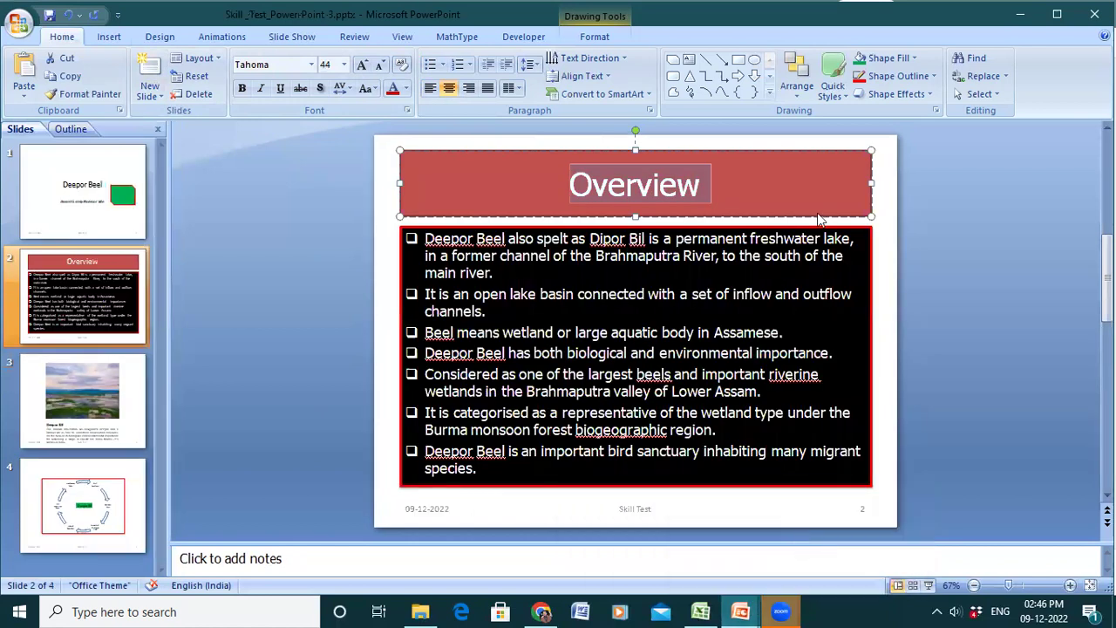
key("alt+Tab")
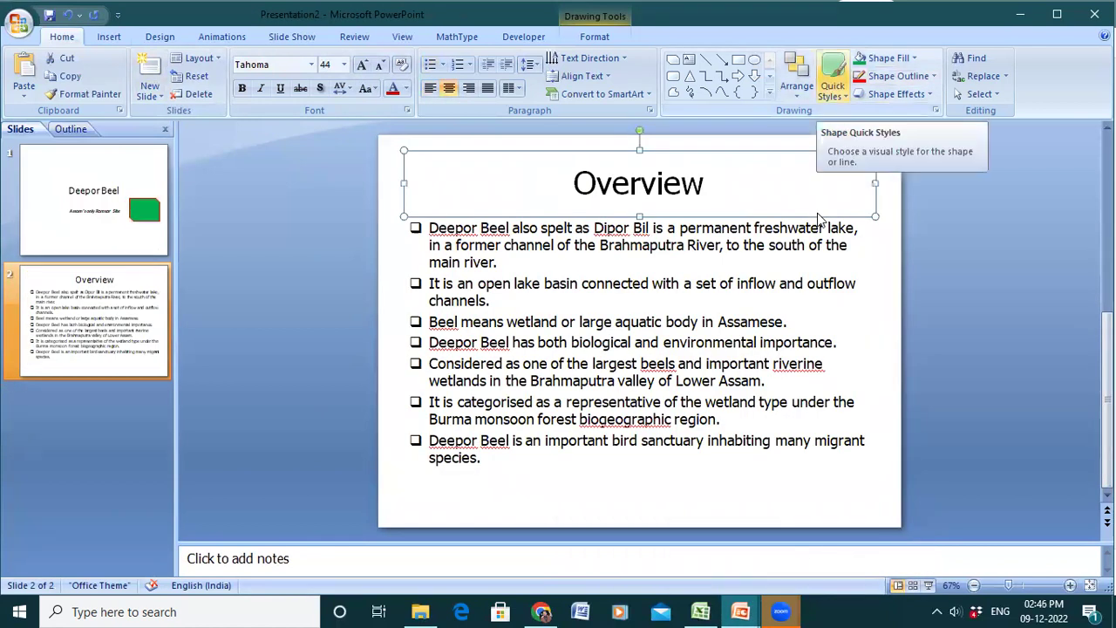
key("alt+h")
key("q")
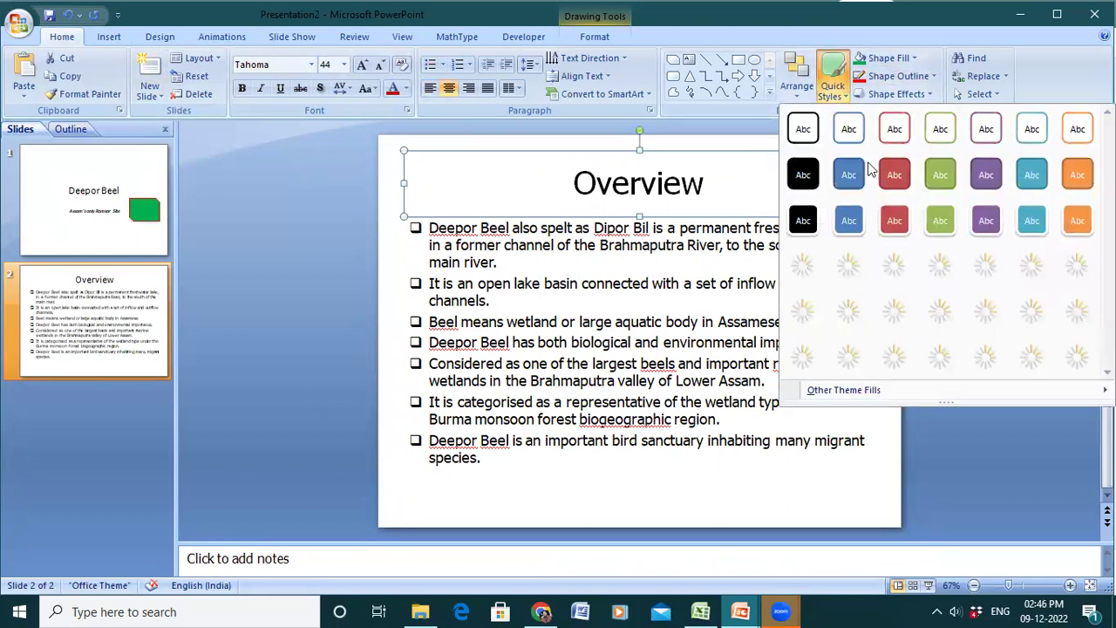
left_click(882, 176)
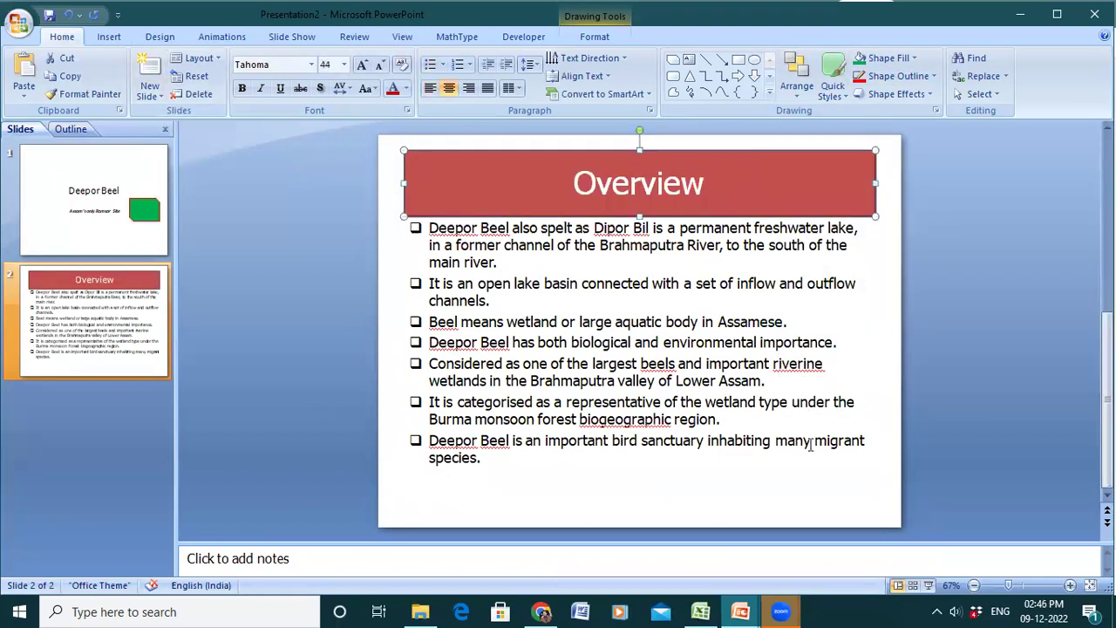
left_click(743, 610)
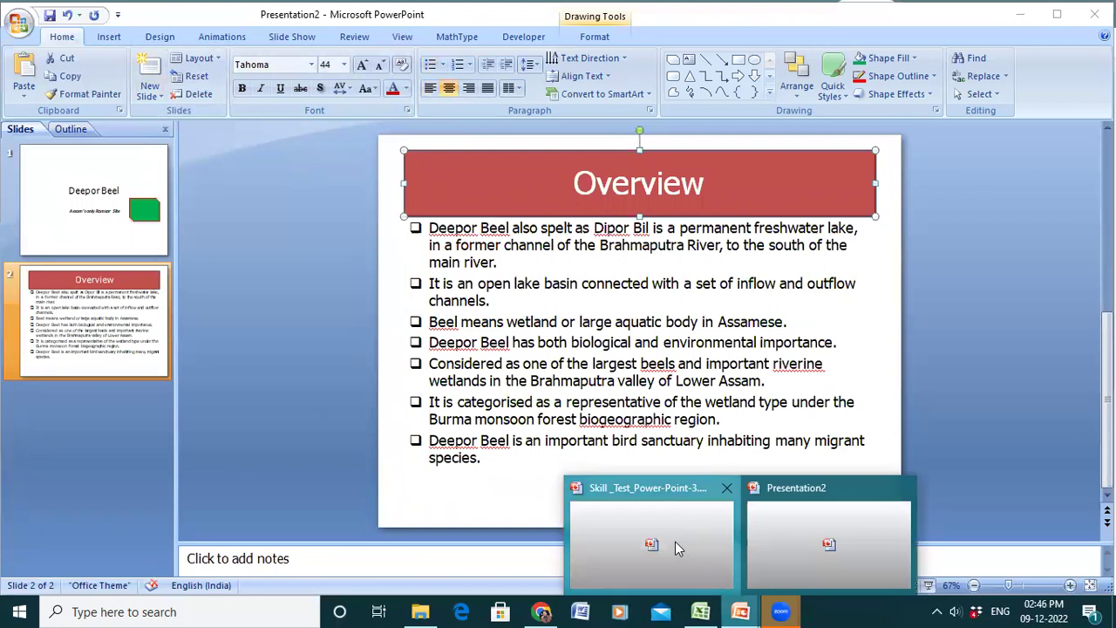
left_click(675, 542)
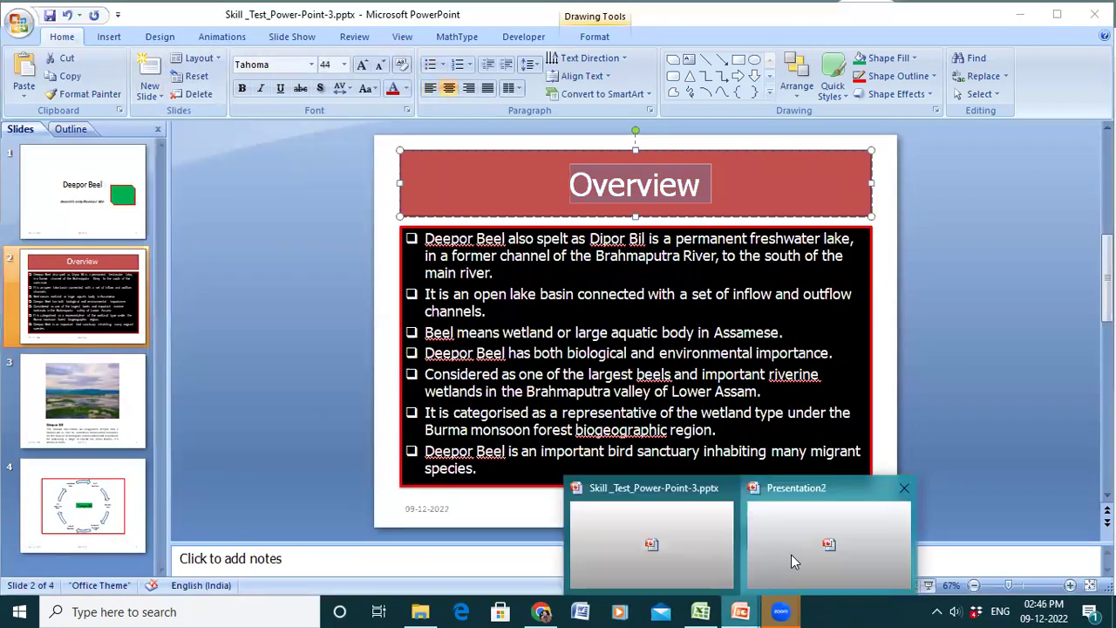
key("alt+Tab")
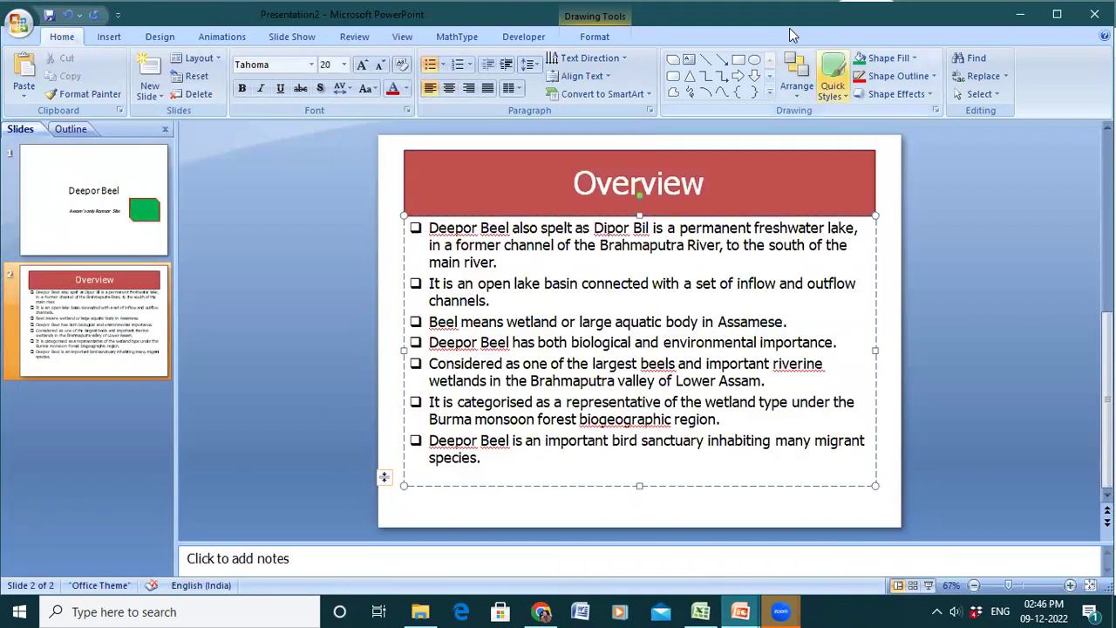
- Give the bullet text box the black Quick Style with white text
left_click(833, 85)
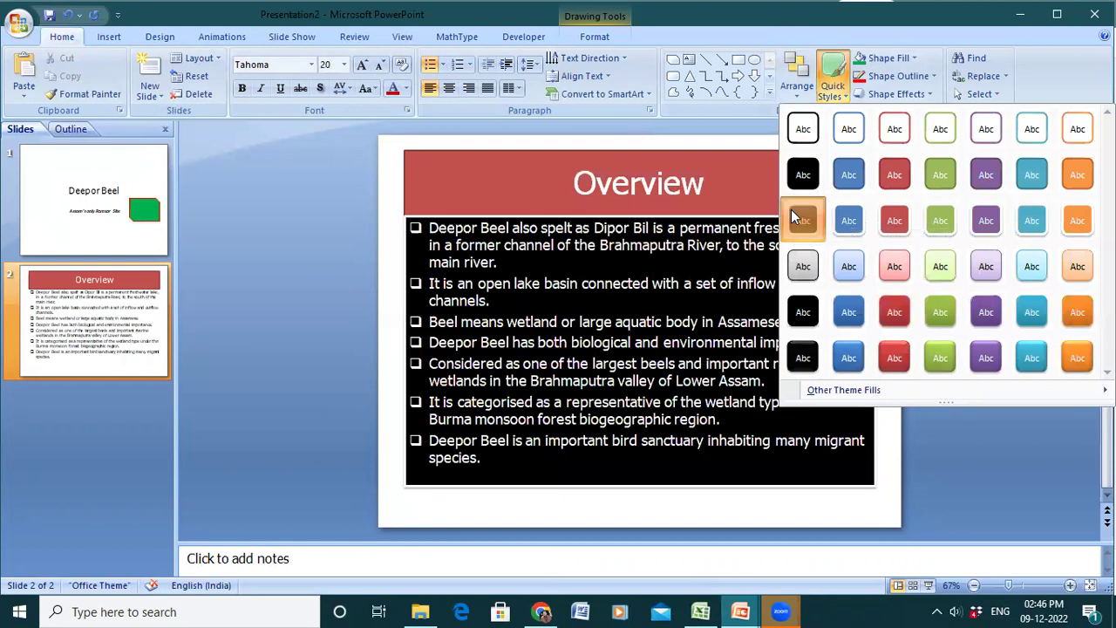
left_click(791, 210)
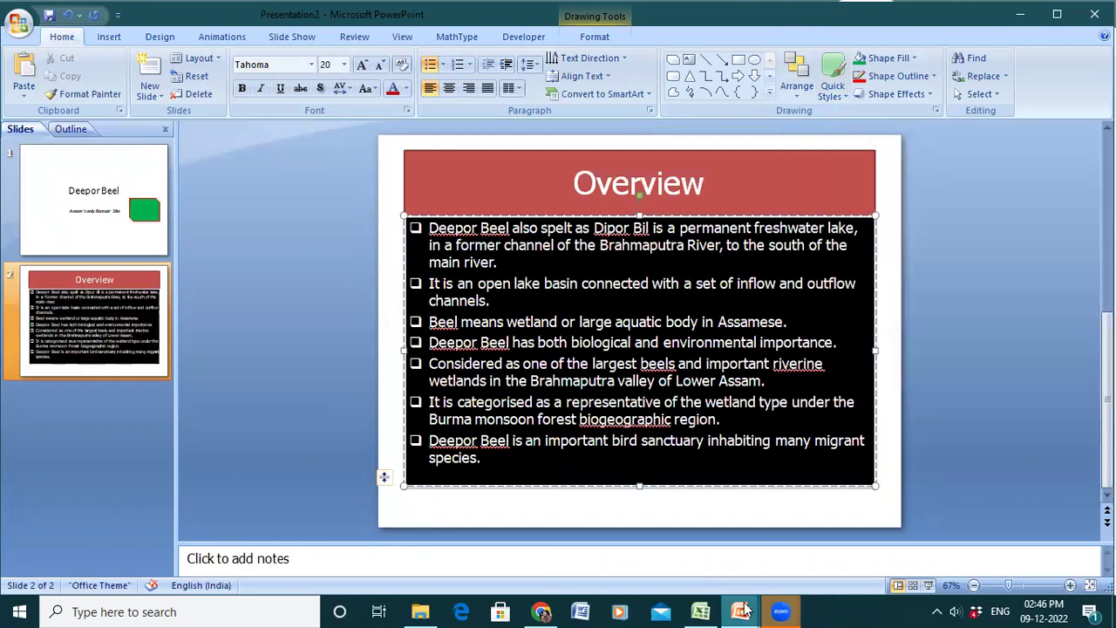
mouse_move(739, 611)
left_click(671, 562)
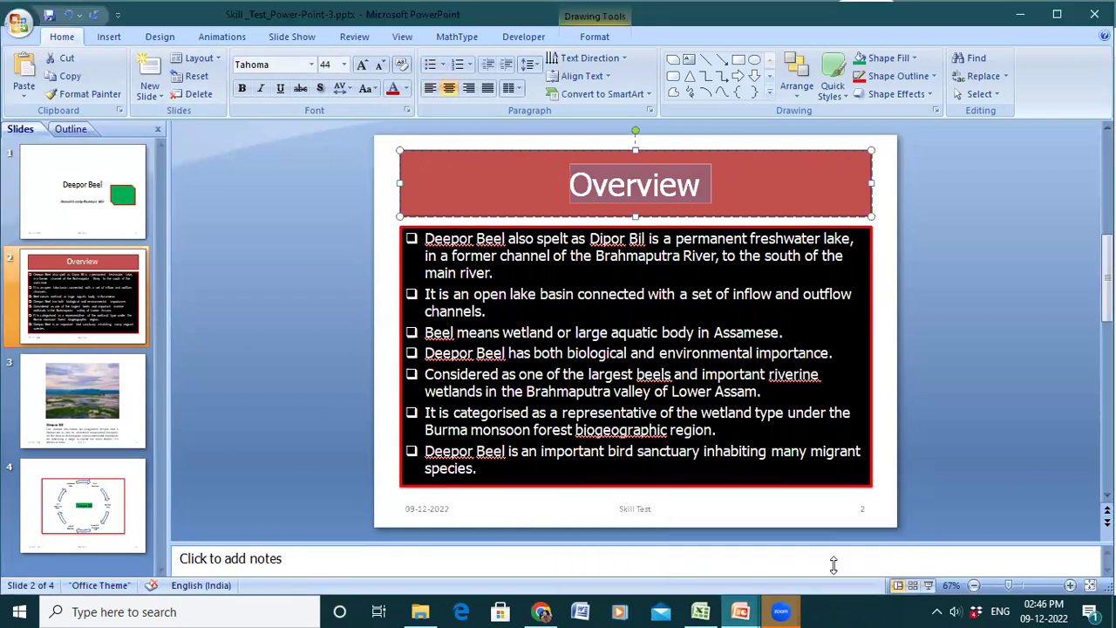
- Nudge the bullet box slightly down, clear of the red Overview title
key("alt+Tab")
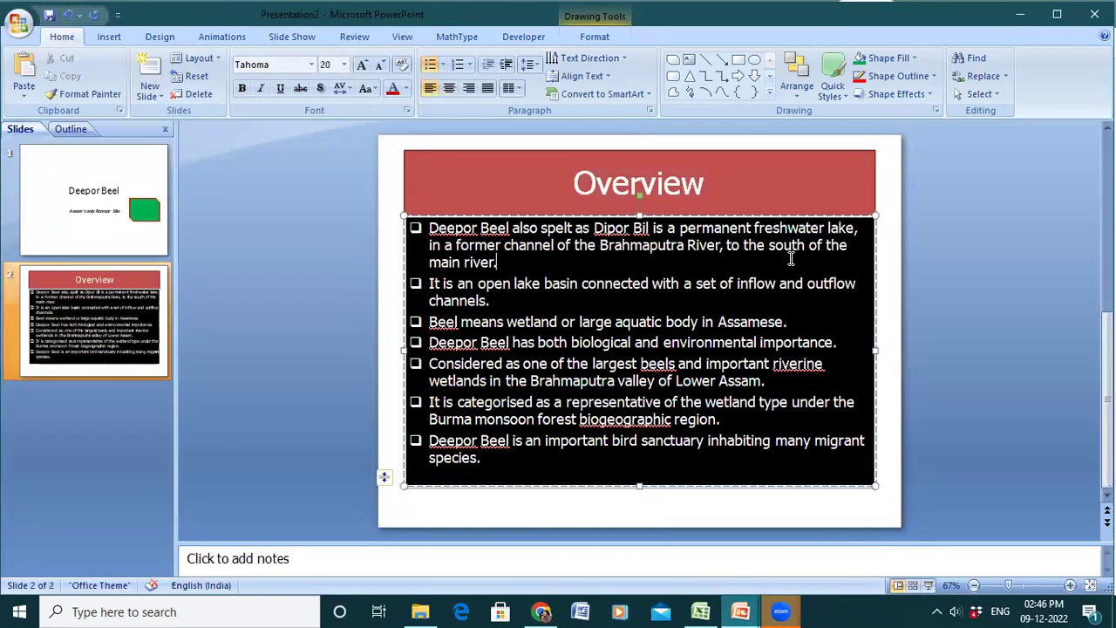
left_click(638, 219)
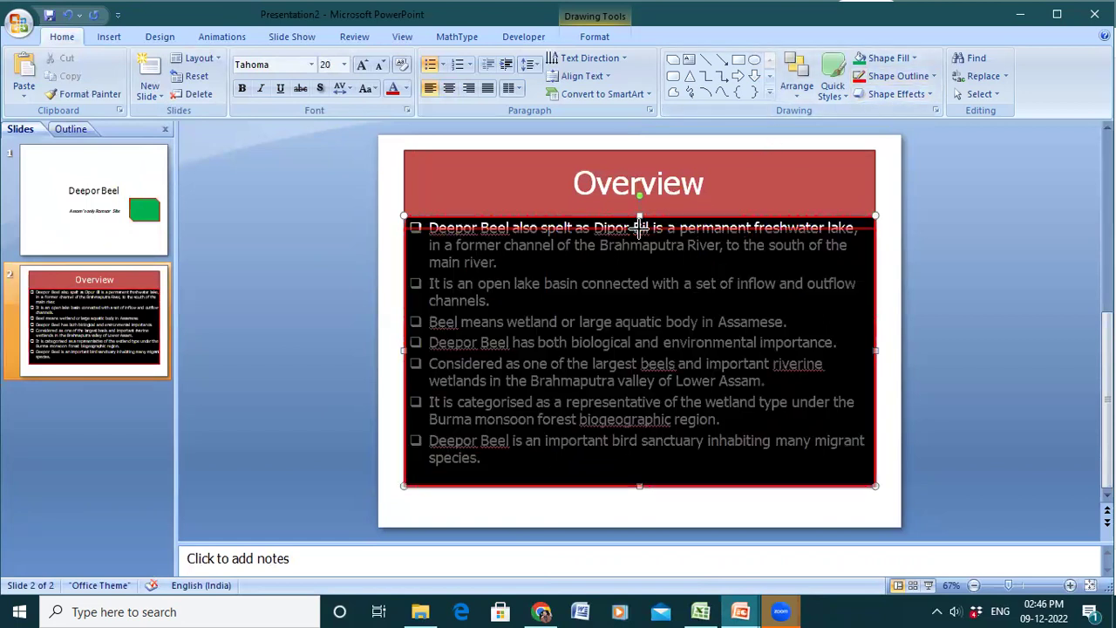
left_click_drag(639, 229, 639, 229)
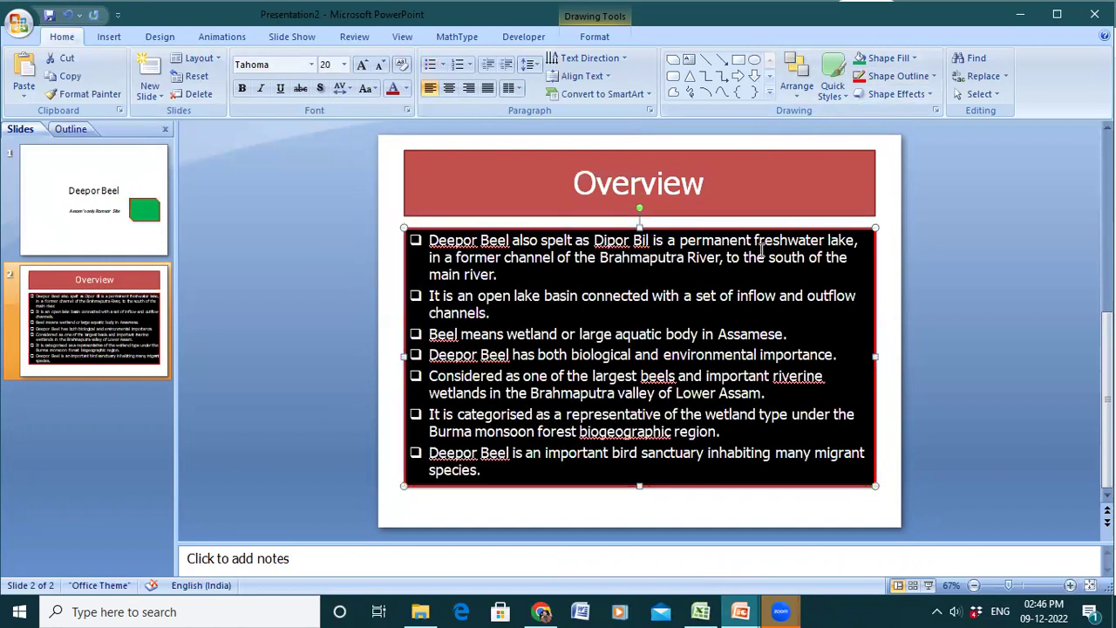
- Review the reference deck's slide 3 Deepor Bil caption, then open Presentation2's New Slide layouts
mouse_move(749, 610)
left_click(698, 558)
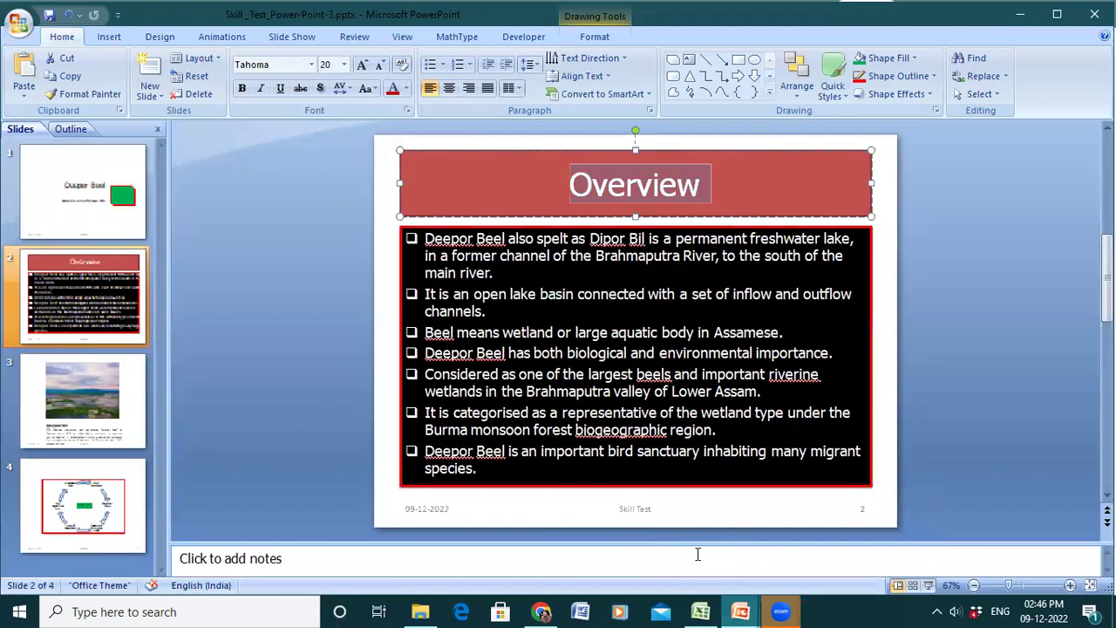
left_click(136, 440)
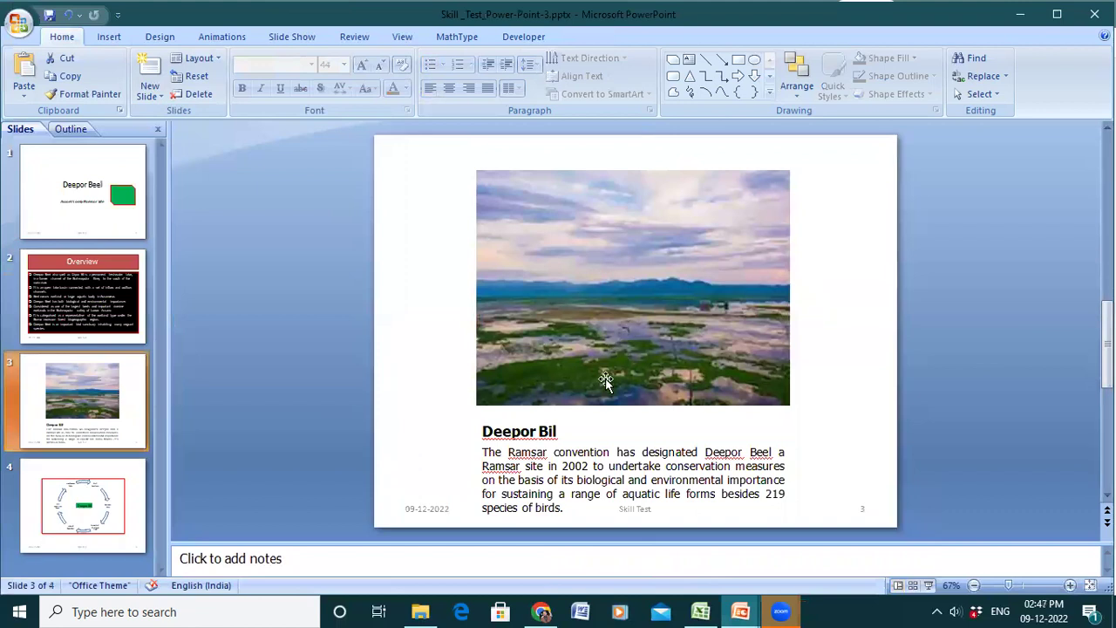
left_click(510, 436)
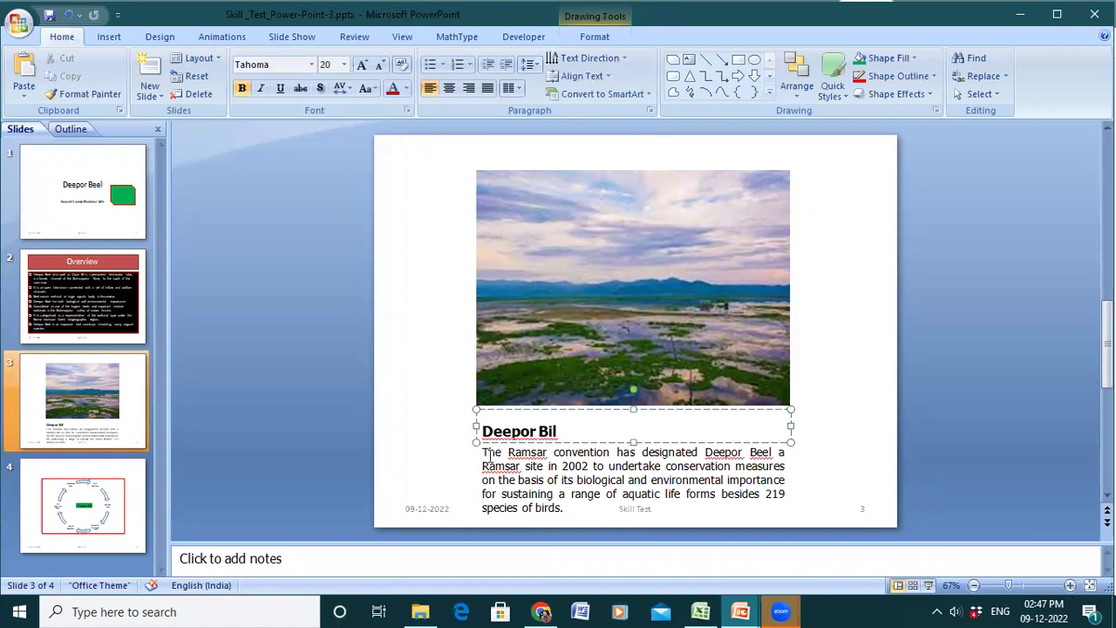
left_click(489, 455)
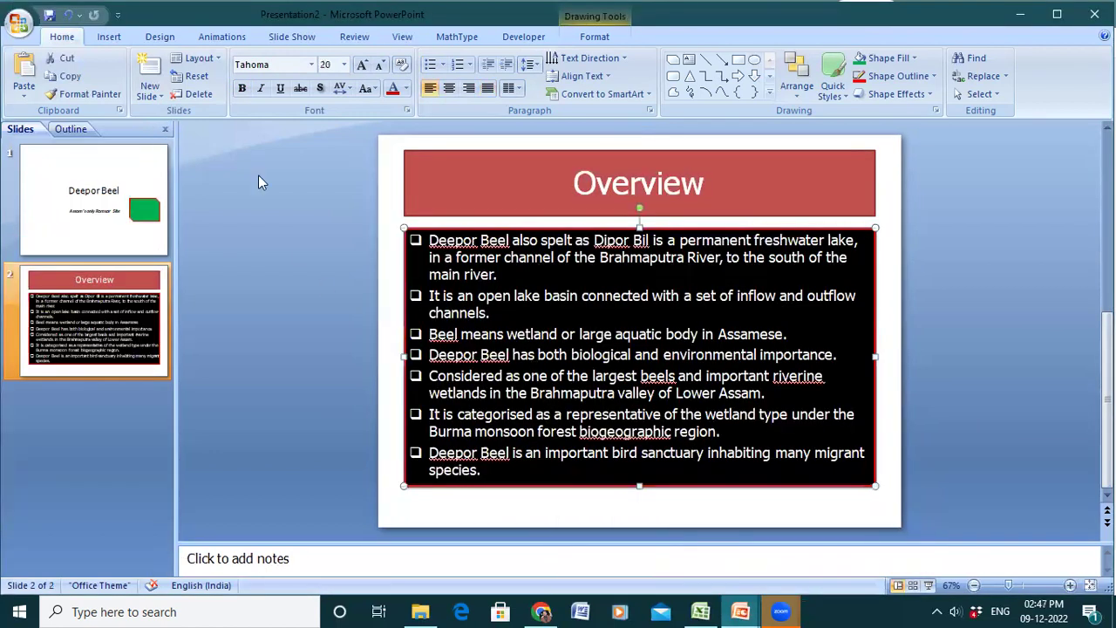
left_click(150, 94)
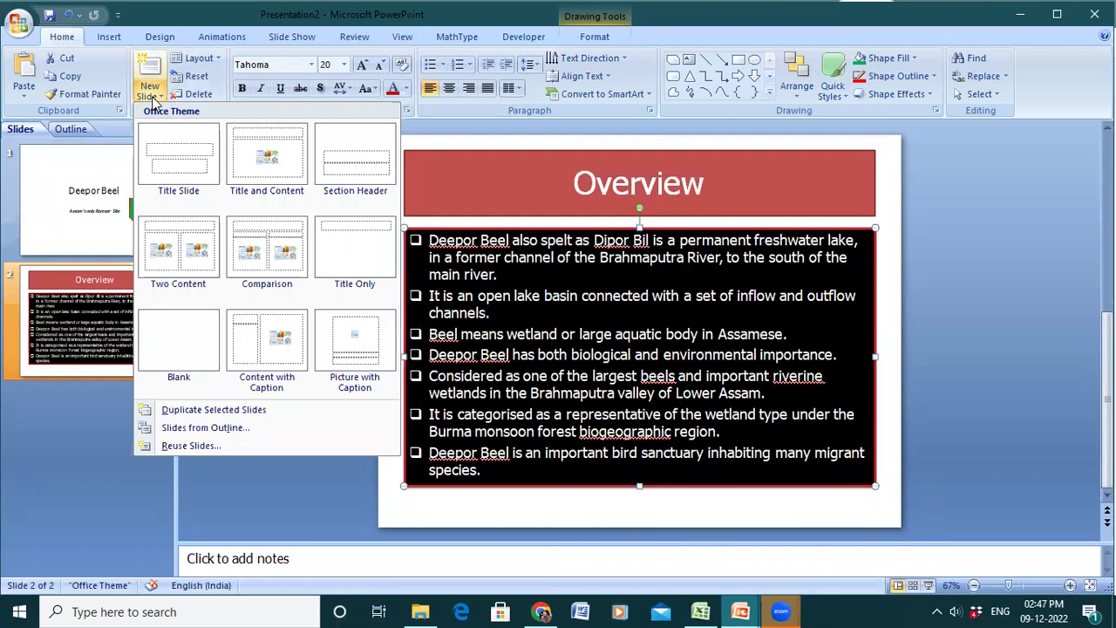
- Add a Picture with Caption slide holding the deepor-2.jfif lake photo
left_click(355, 364)
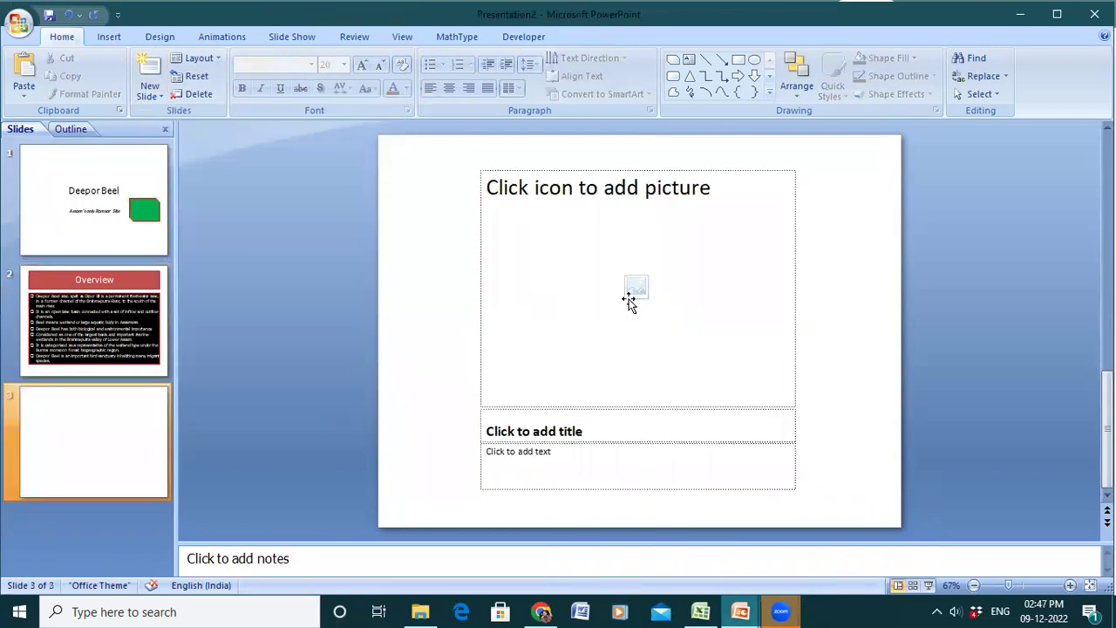
left_click(633, 296)
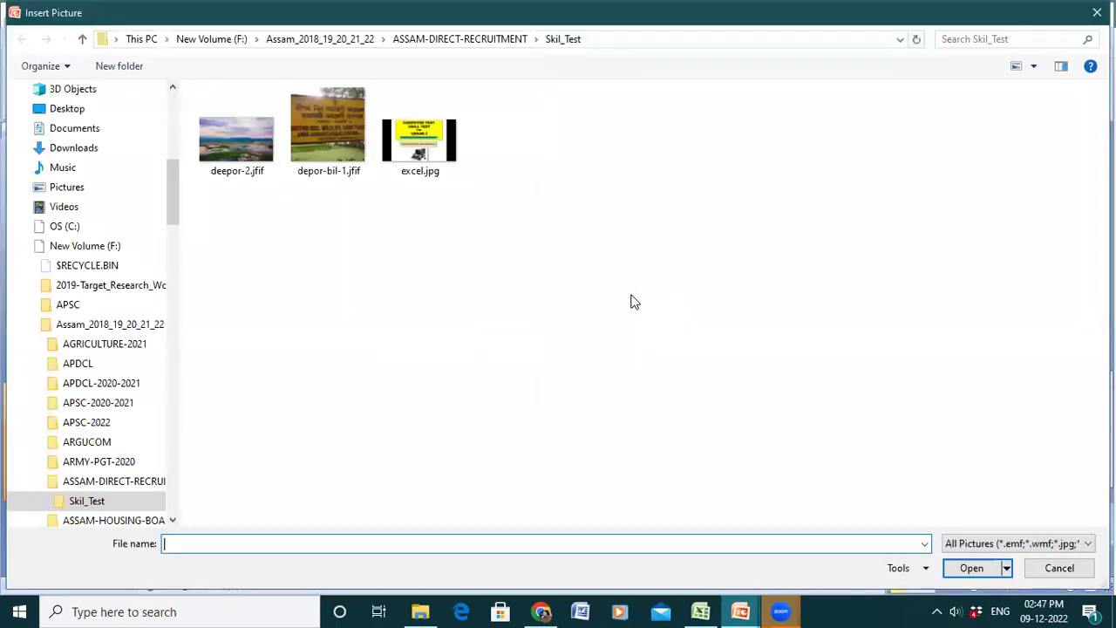
double_click(245, 148)
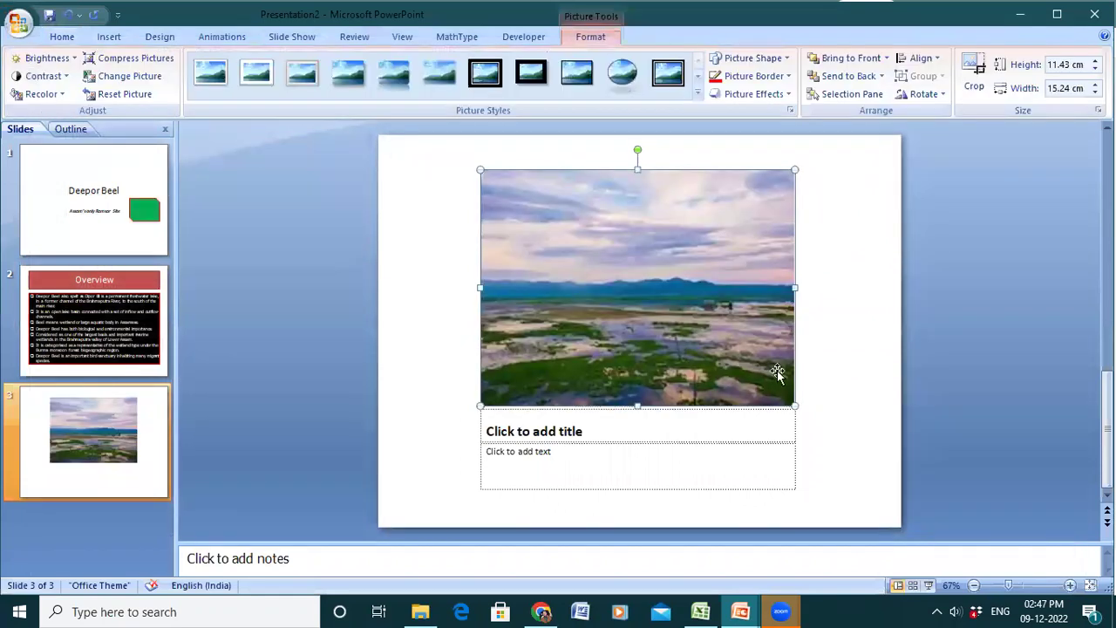
left_click(745, 611)
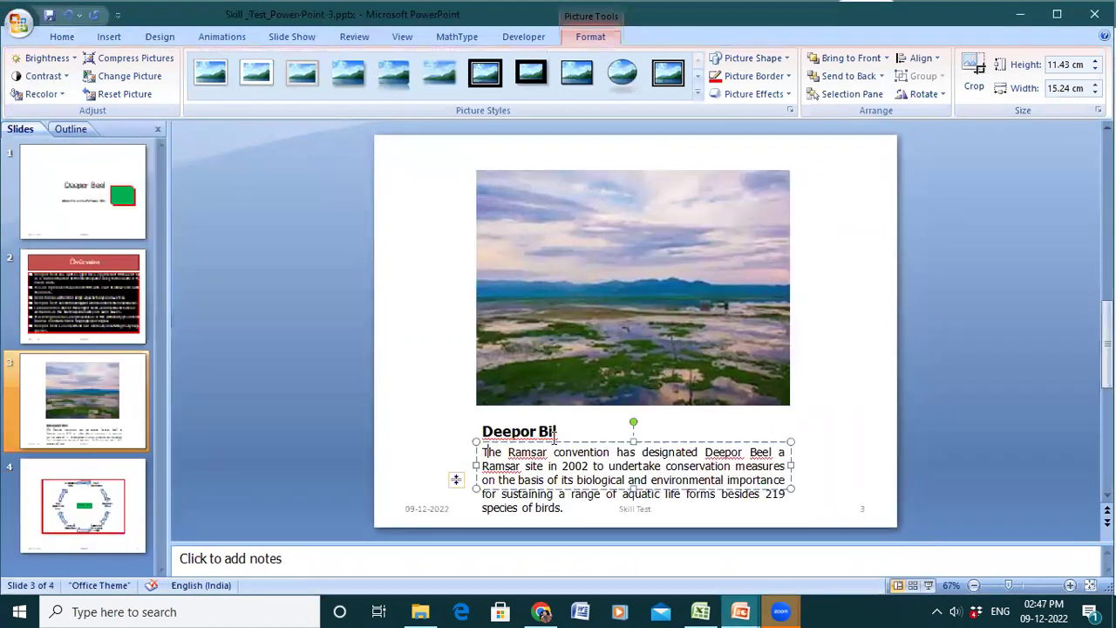
left_click(567, 431)
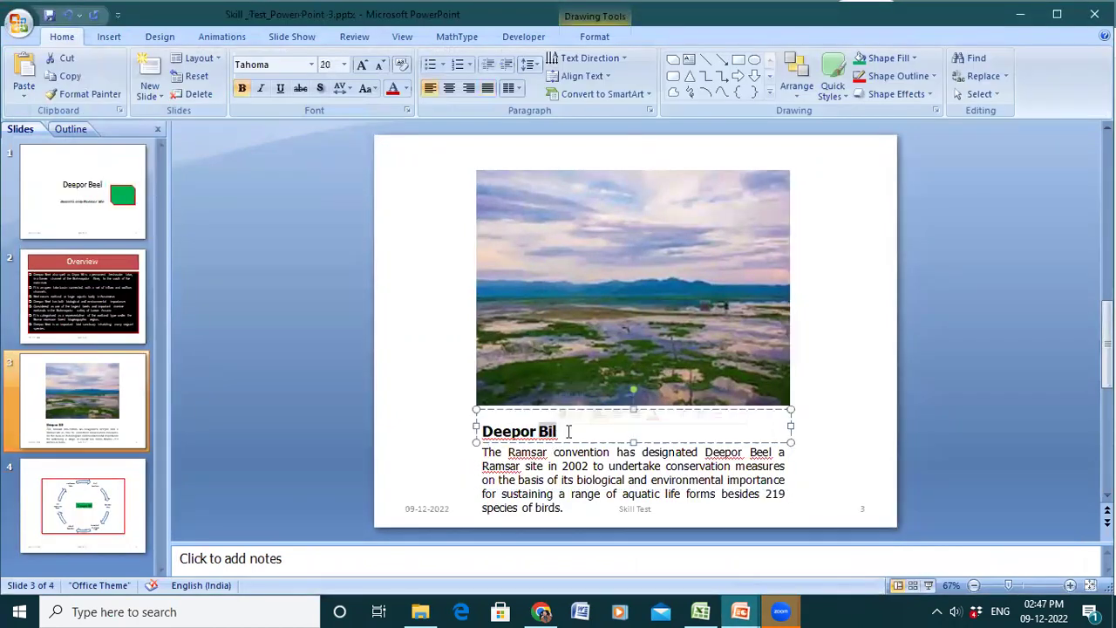
- Give the new slide 3 the caption title 'Deepor Bil'
left_click(568, 431)
key("ctrl+a")
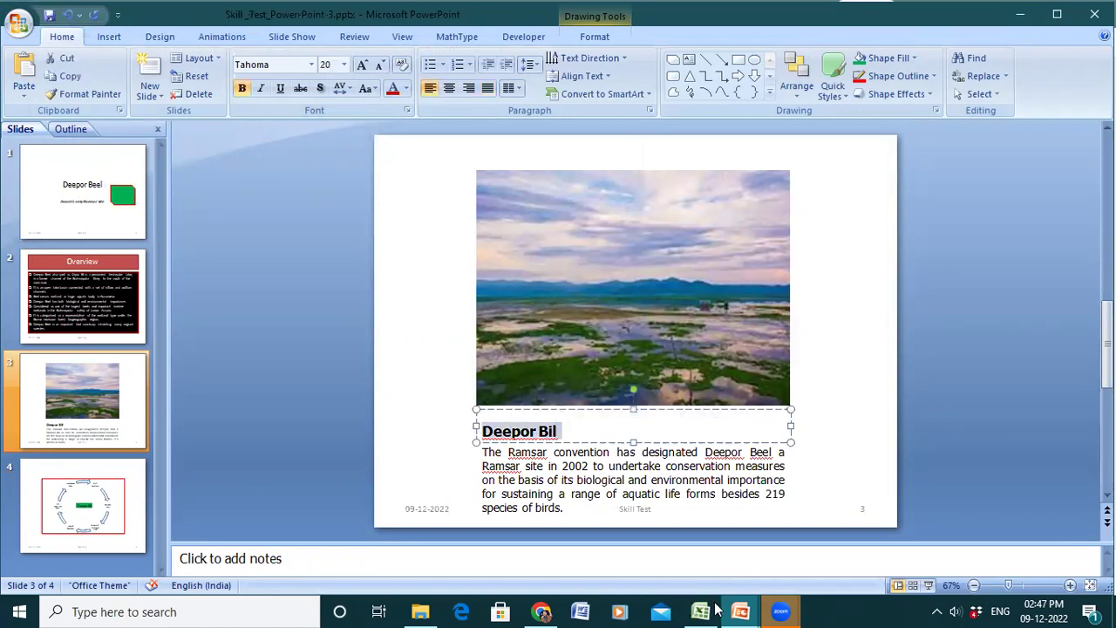
mouse_move(711, 606)
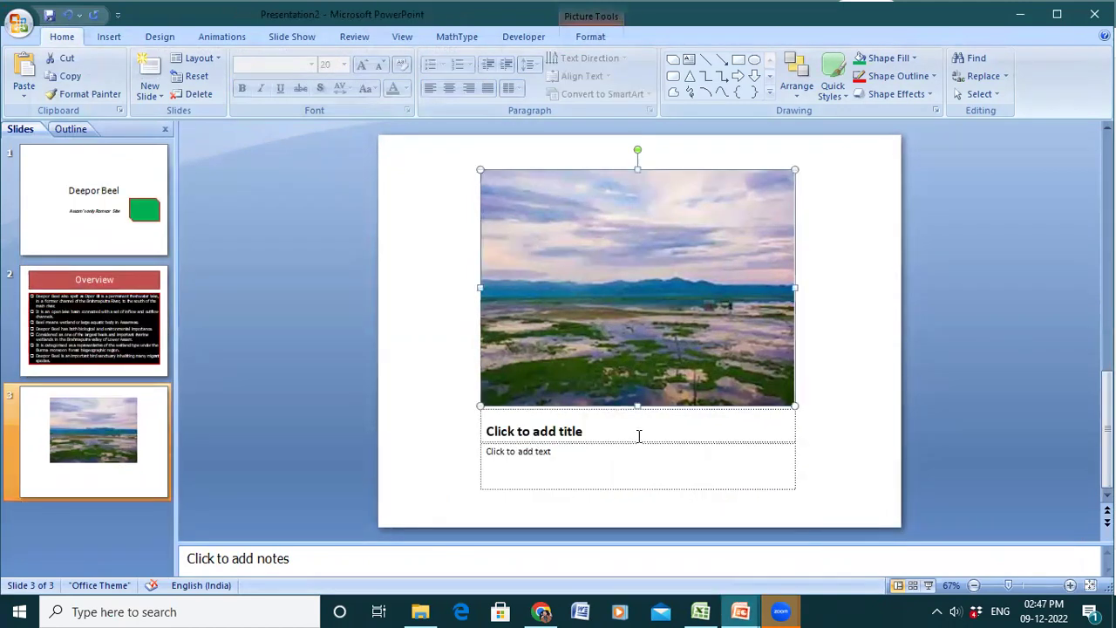
left_click(639, 436)
type("Deepor Bil")
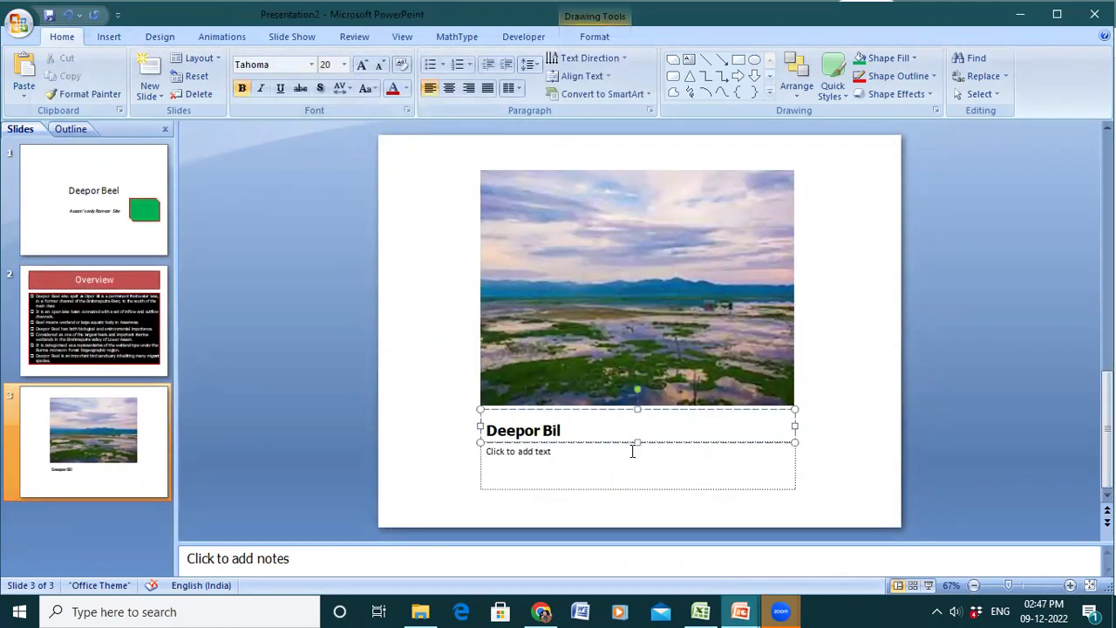
- Copy the Ramsar convention paragraph from the Skill Test deck into slide 3's text box
left_click(740, 611)
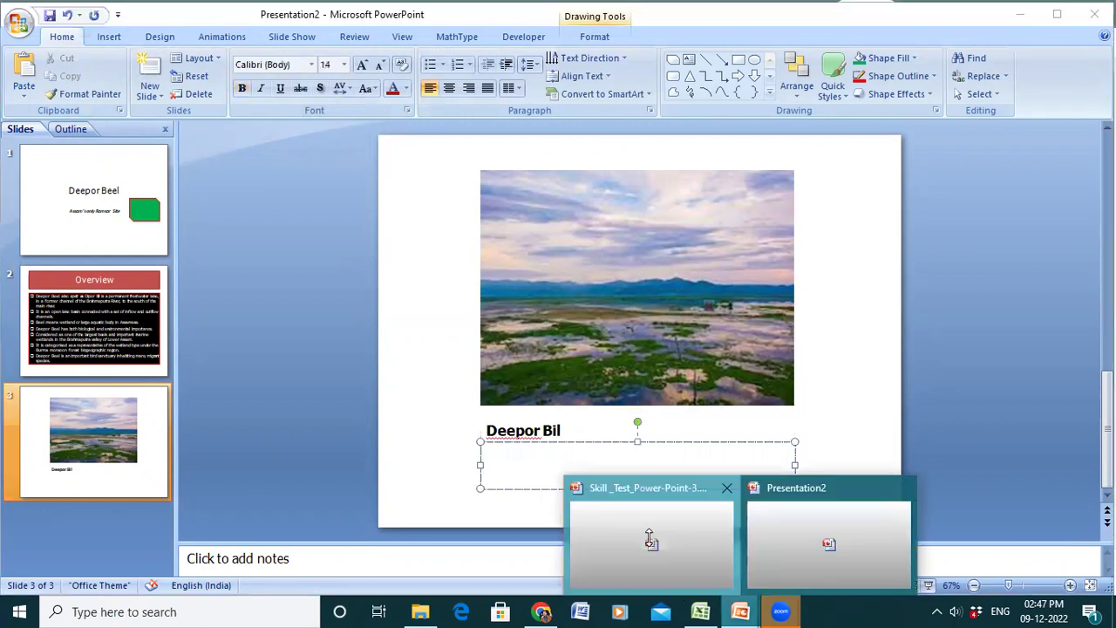
left_click(649, 538)
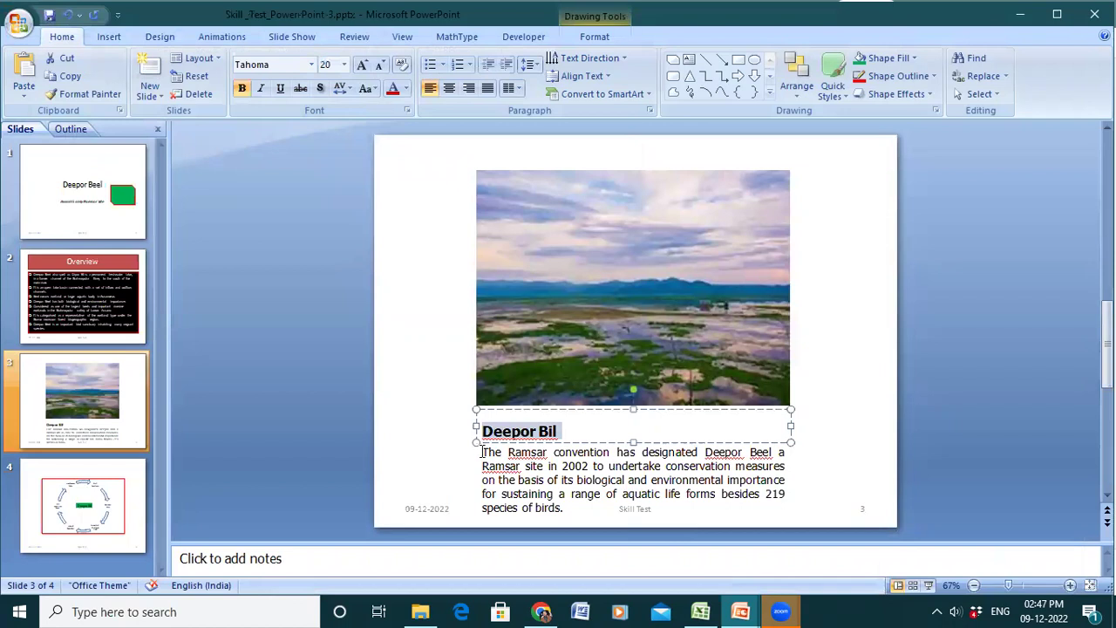
triple_click(556, 512)
key("ctrl+c")
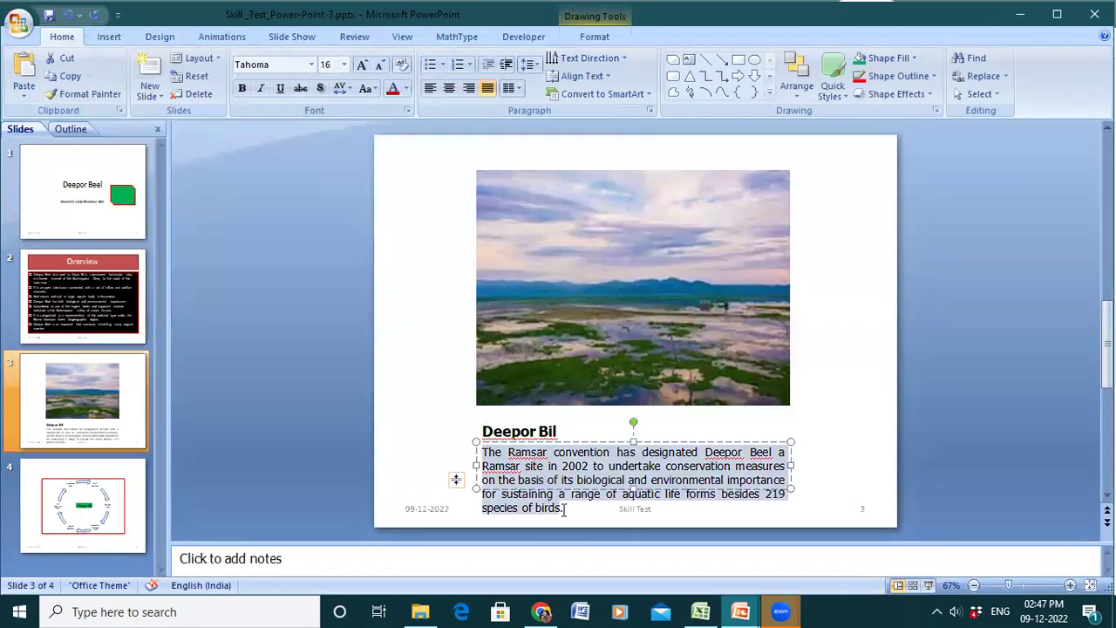
left_click(739, 611)
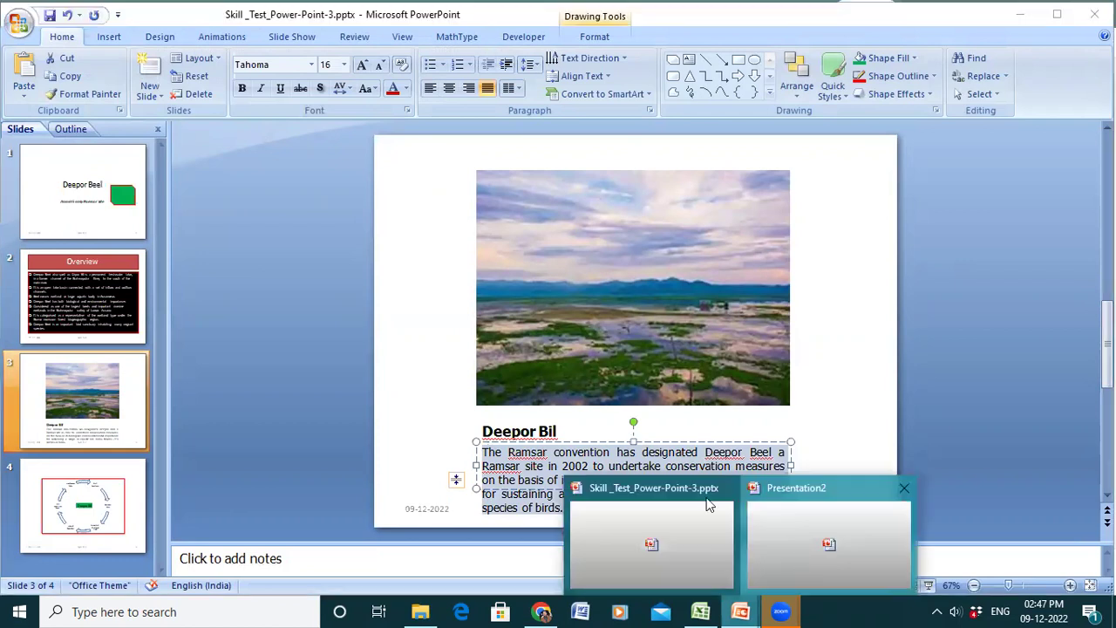
left_click(709, 504)
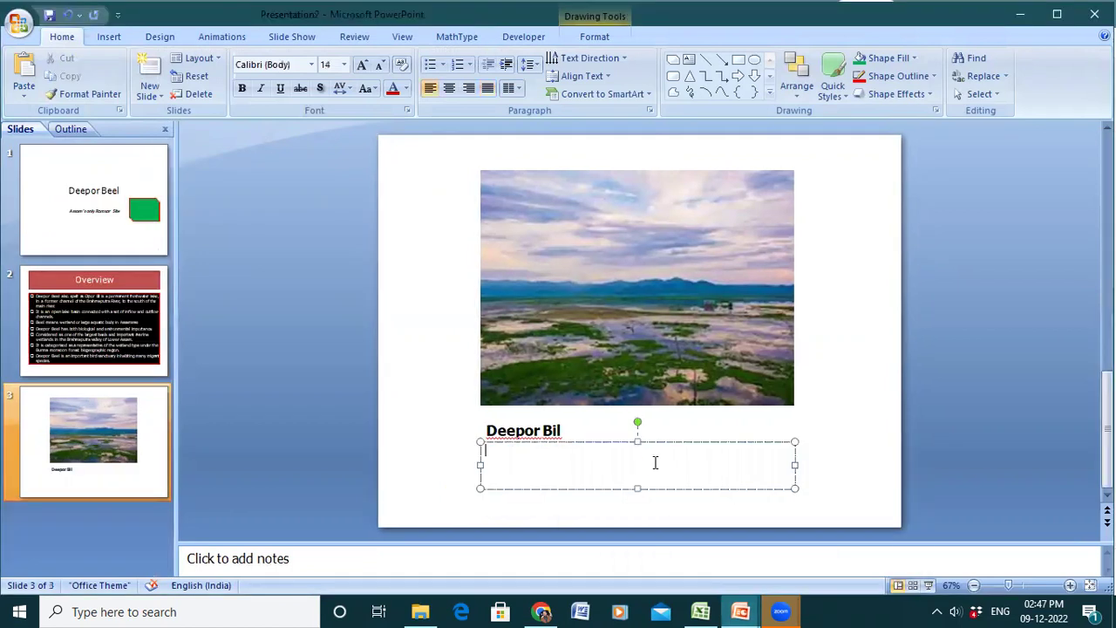
key("ctrl+v")
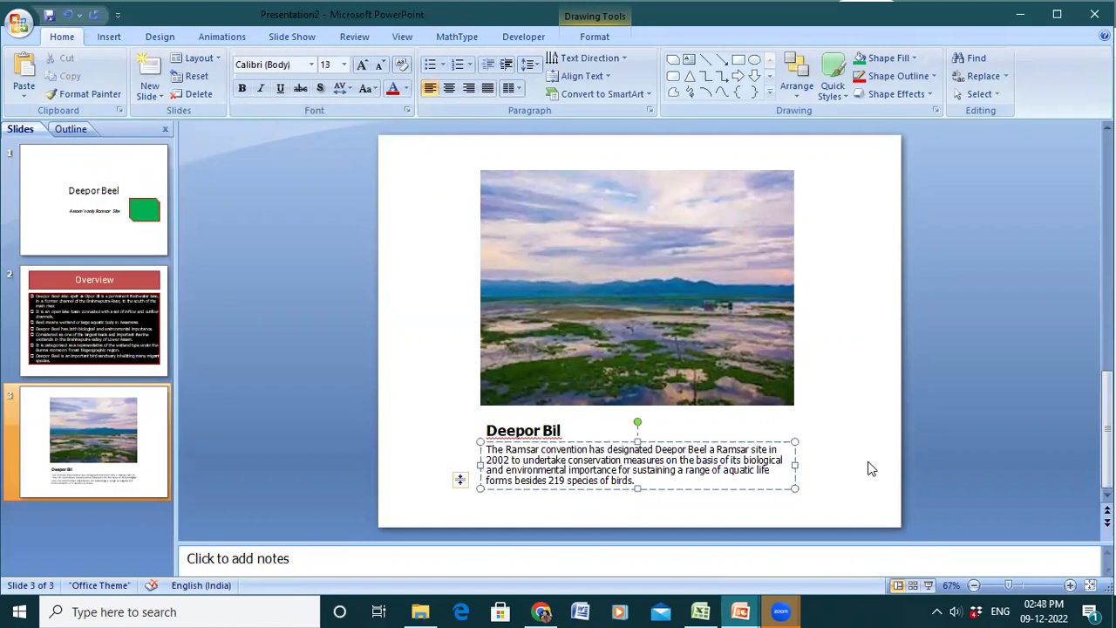
left_click(869, 469)
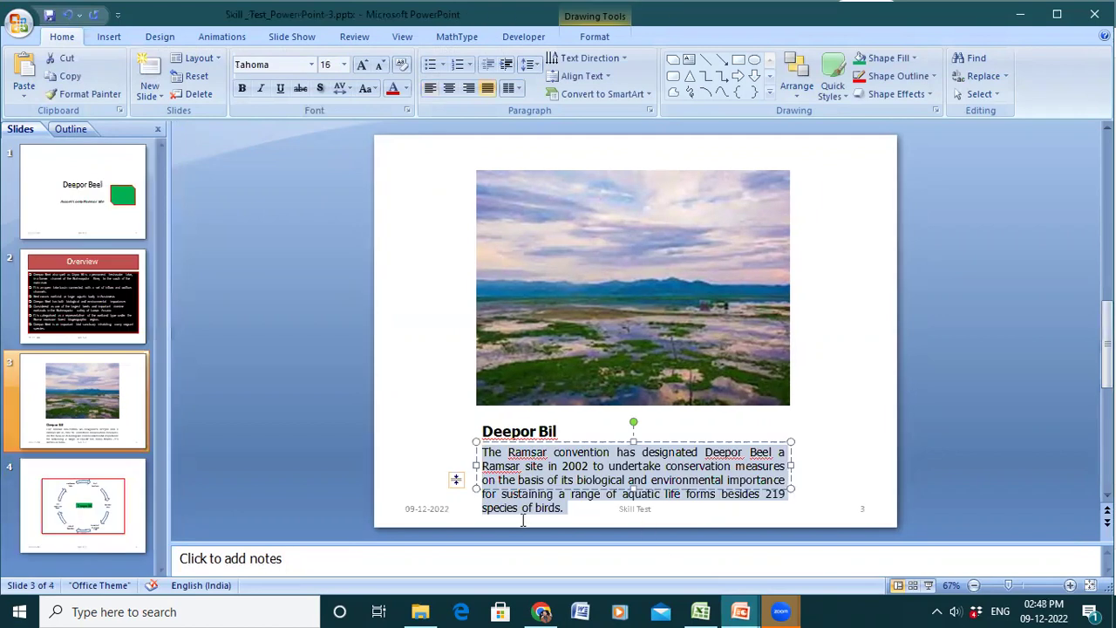
left_click(140, 496)
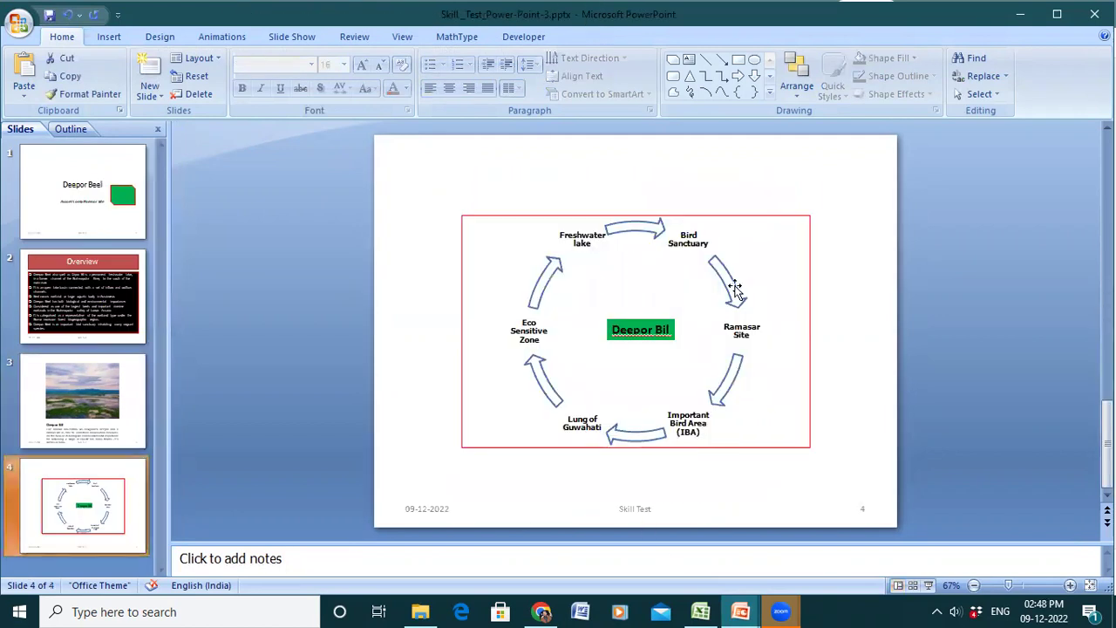
- Inspect the reference slide 4 cycle diagram, then open Presentation2's New Slide layouts
left_click(745, 334)
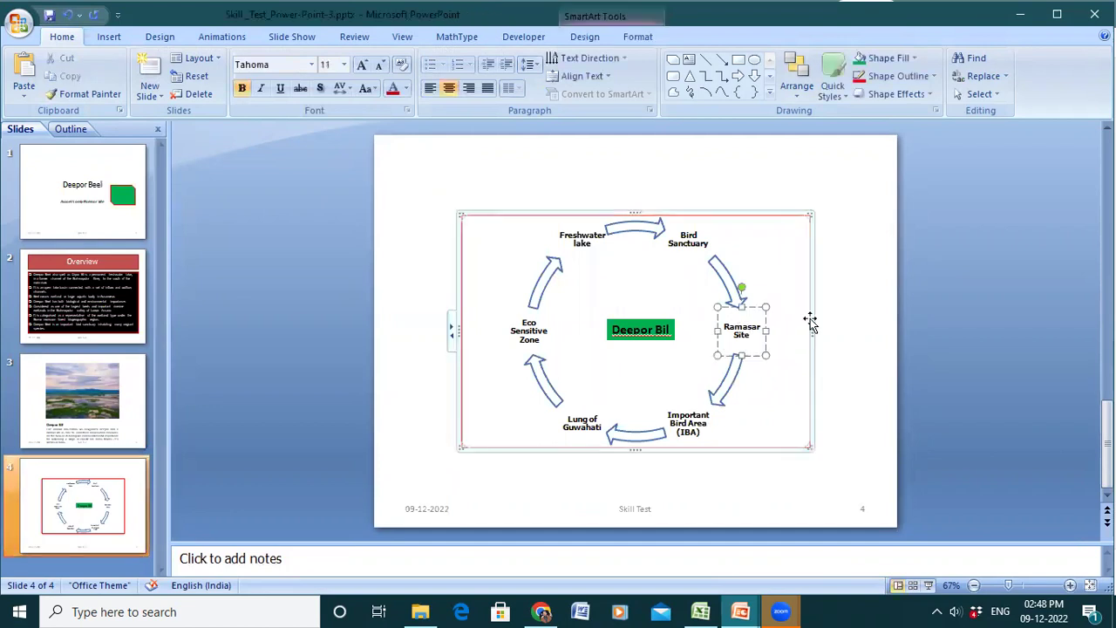
left_click(861, 296)
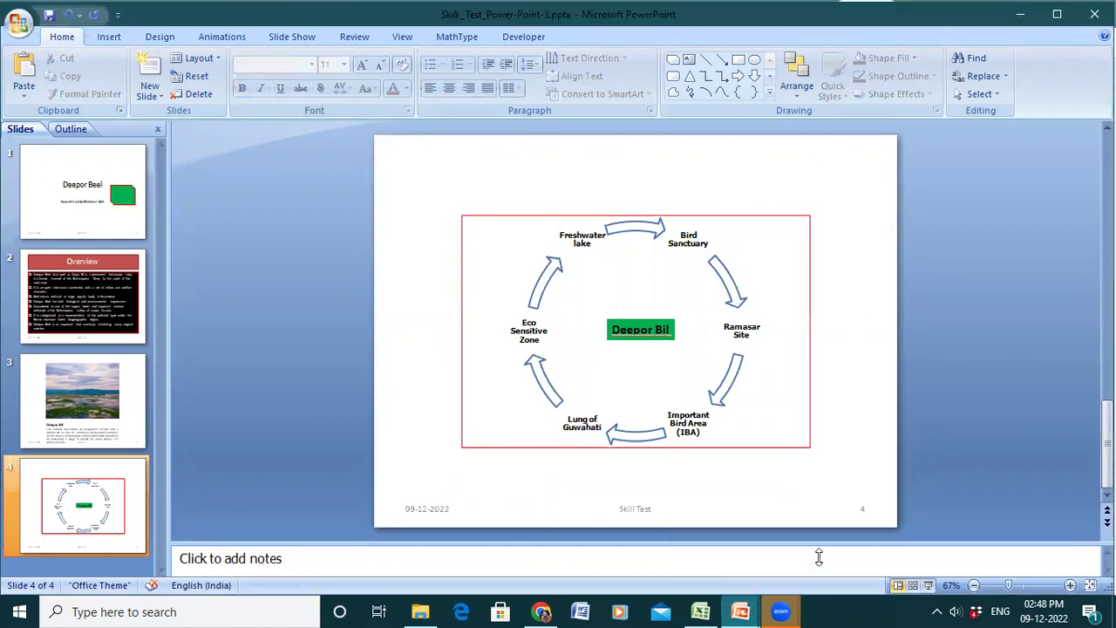
key("alt+Tab")
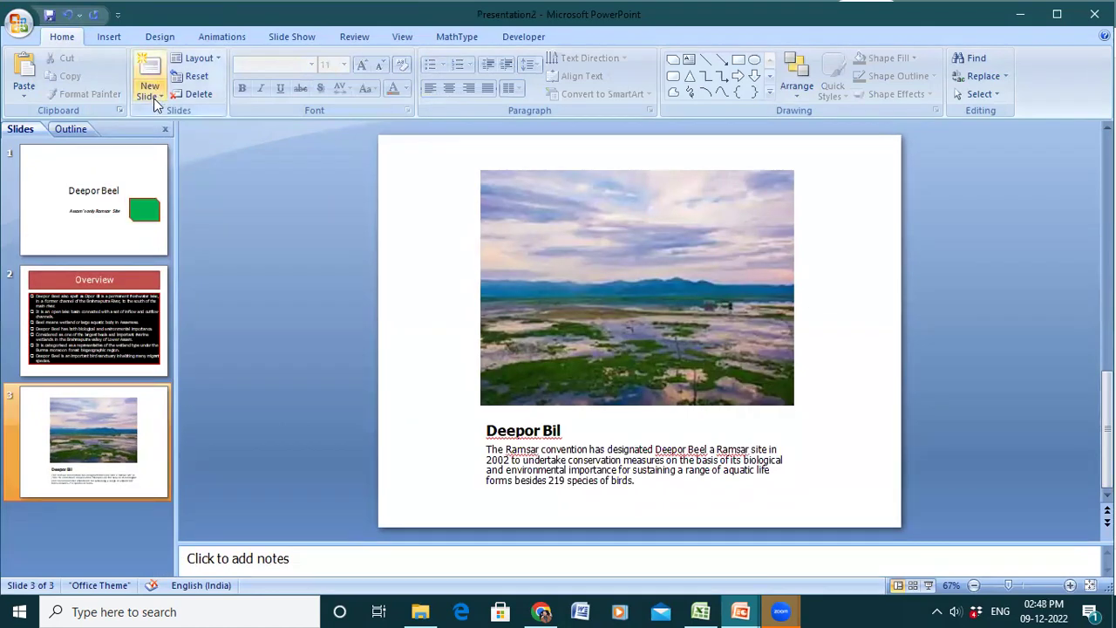
left_click(154, 99)
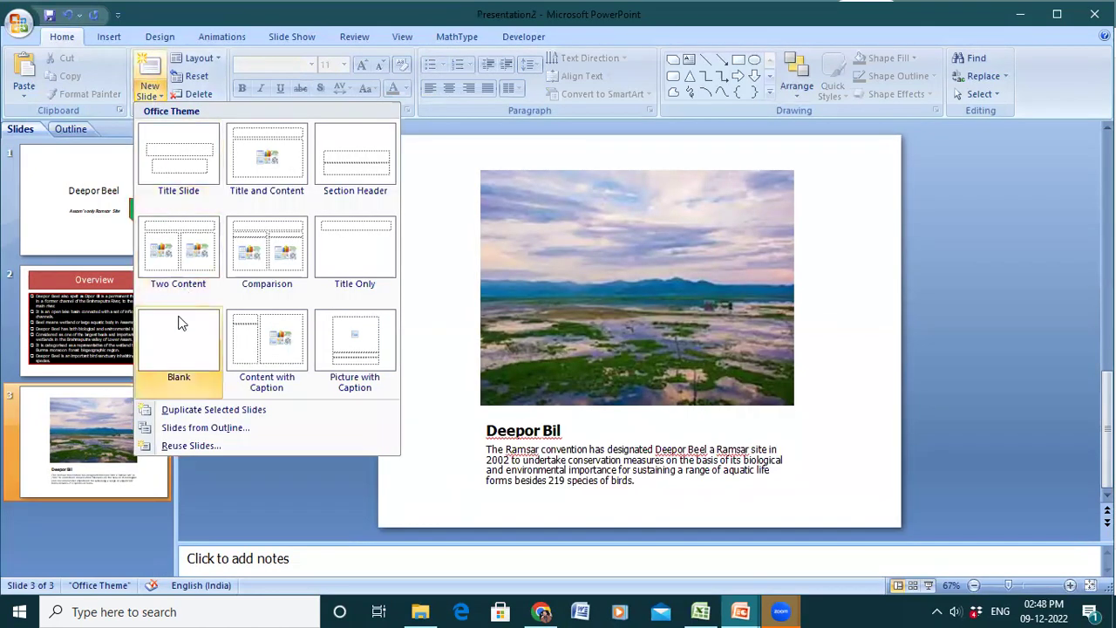
- Add a Blank fourth slide and insert a Cycle > Text Cycle SmartArt diagram
left_click(179, 340)
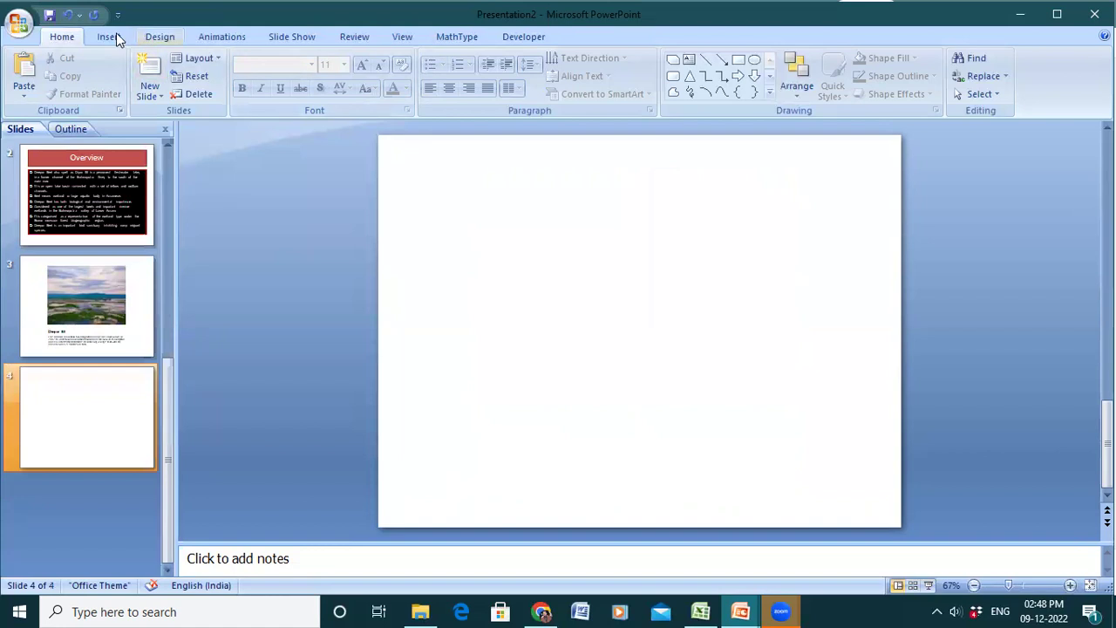
left_click(116, 35)
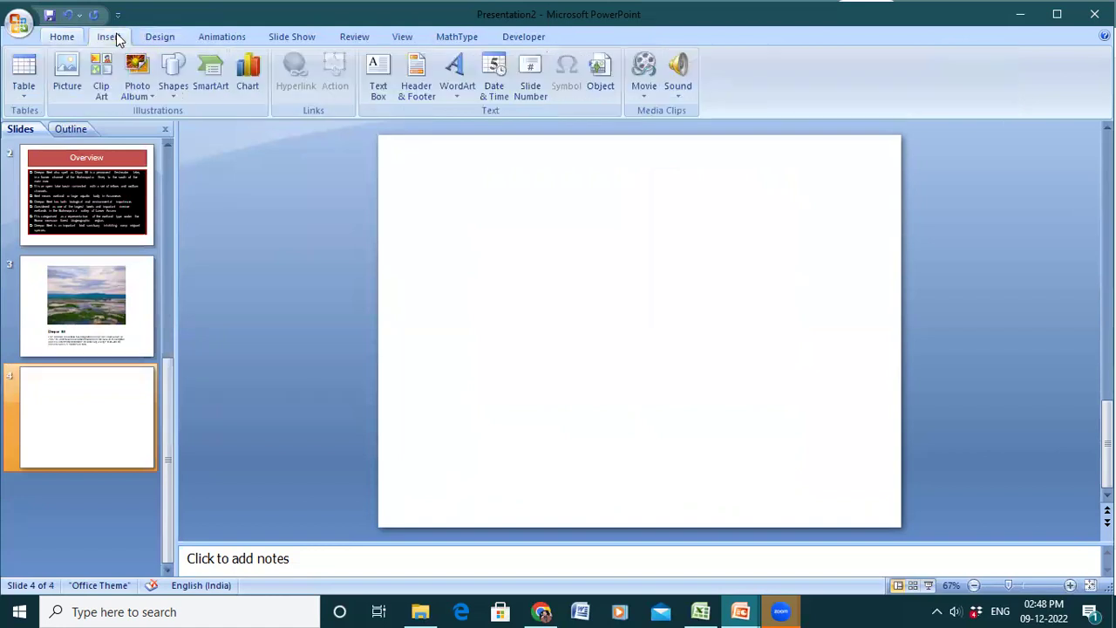
left_click(224, 68)
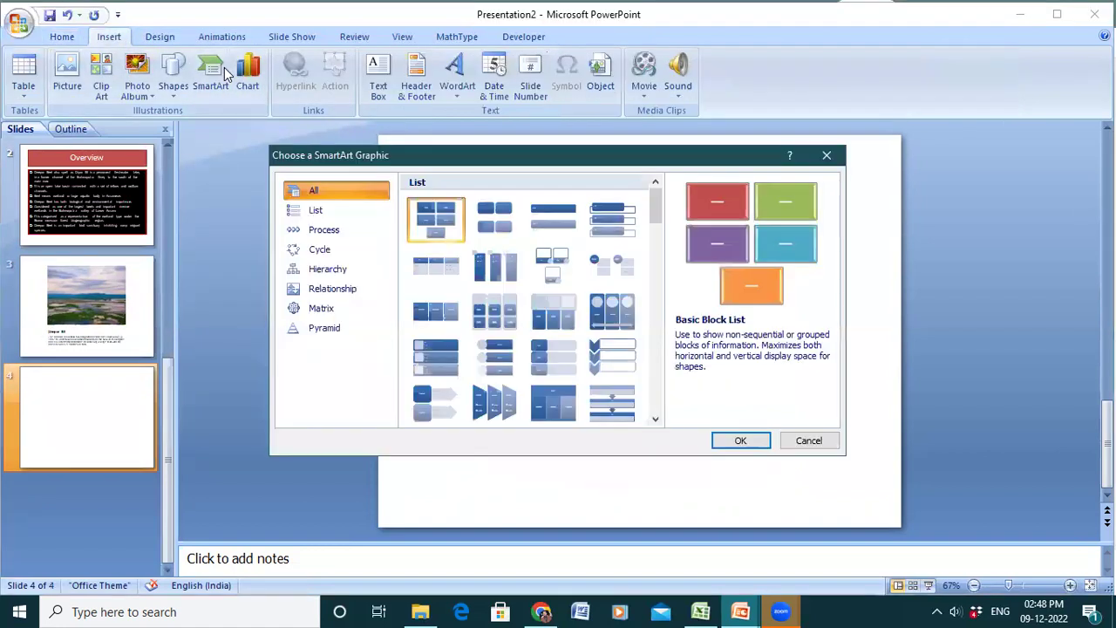
left_click(338, 249)
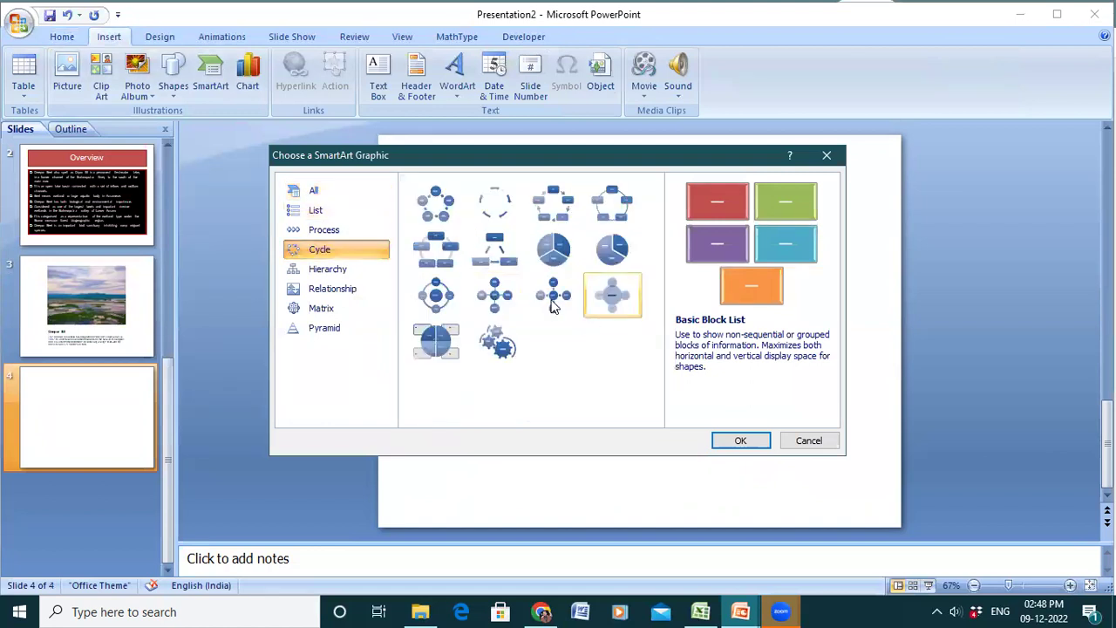
left_click(497, 208)
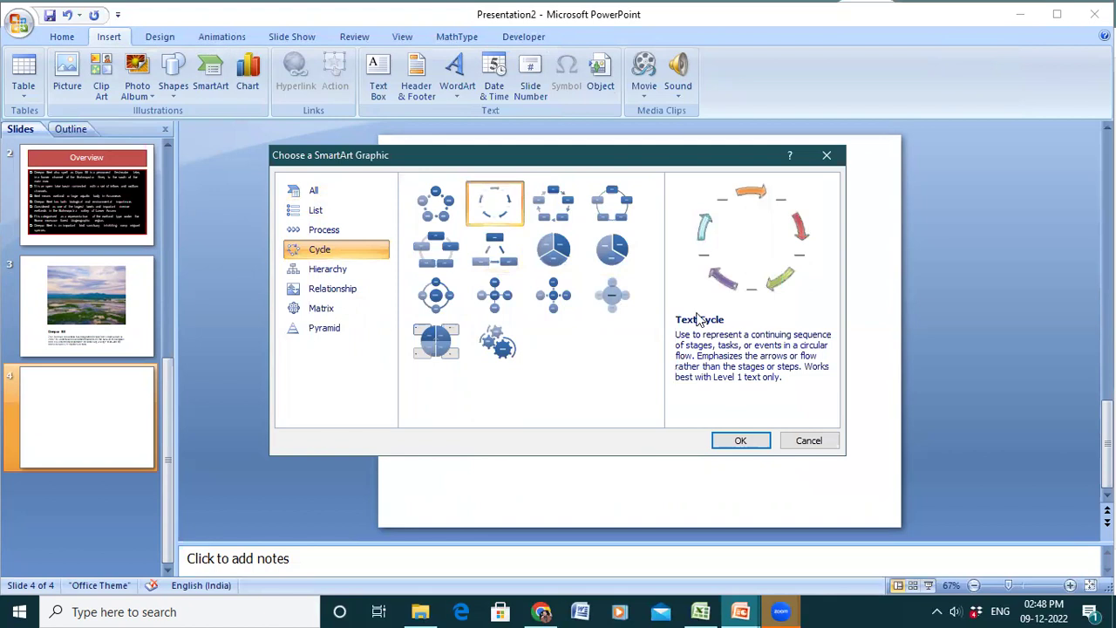
left_click(740, 441)
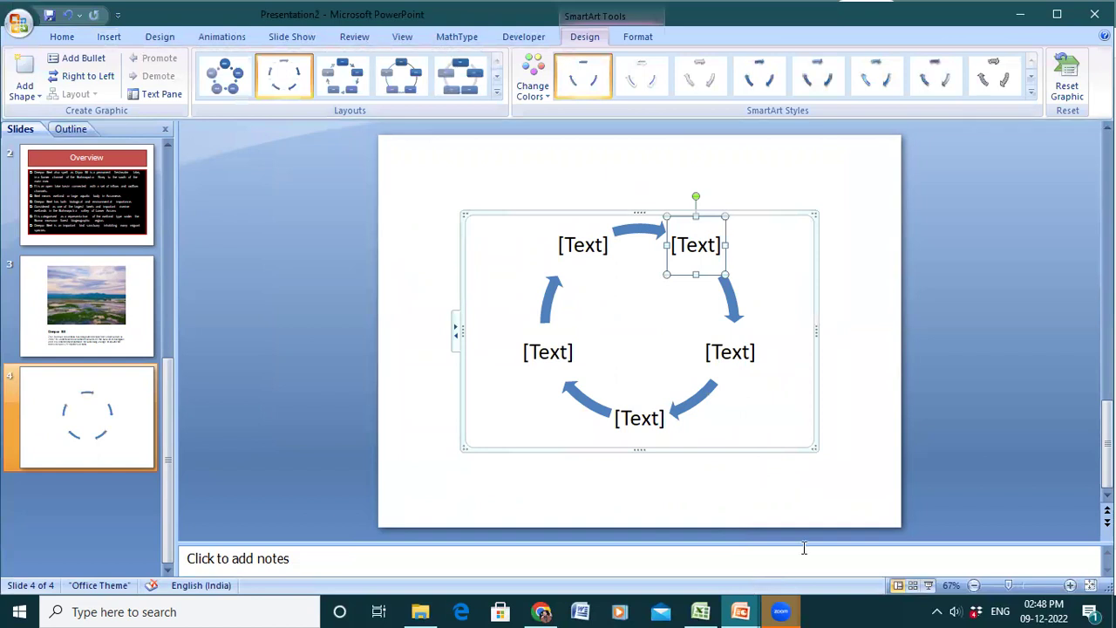
- Apply the third SmartArt style so the cycle arrows get light gradient shading
left_click(1032, 77)
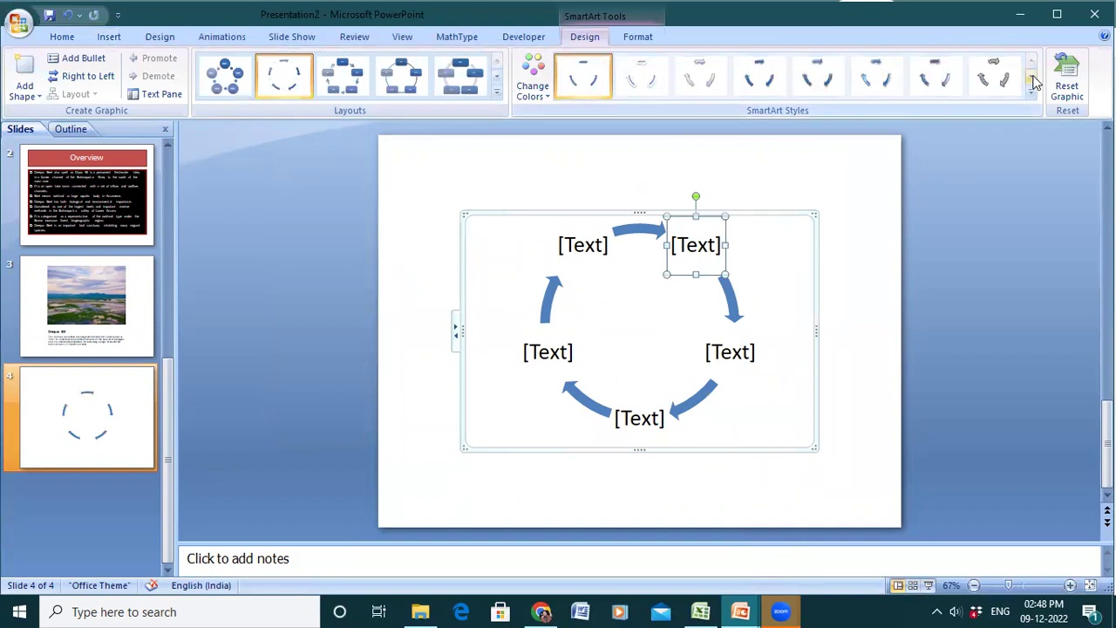
left_click(1031, 67)
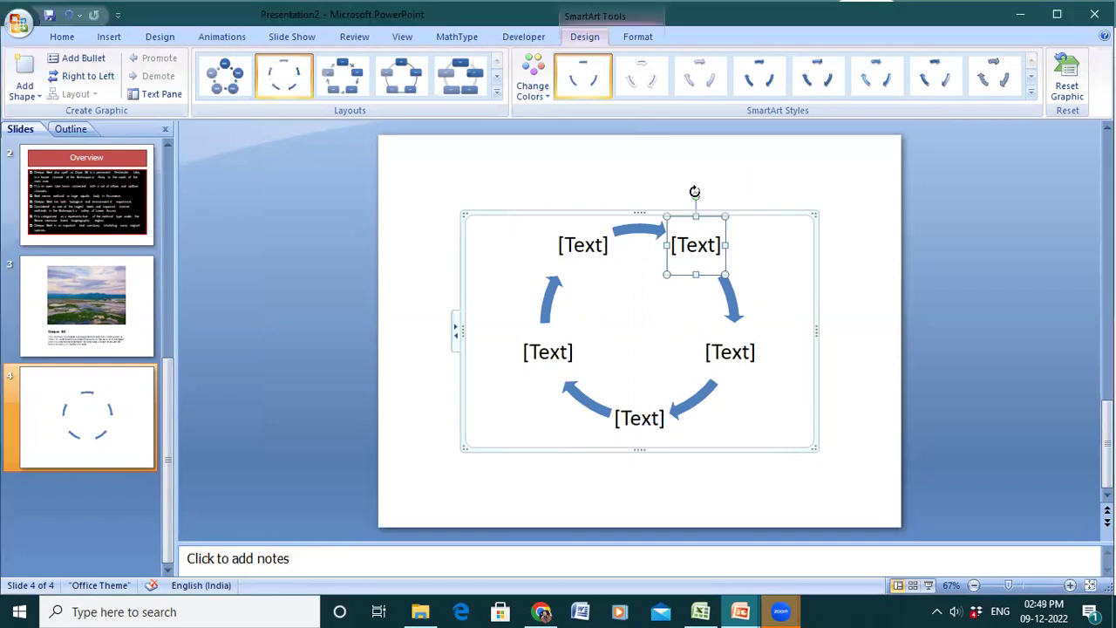
left_click(714, 114)
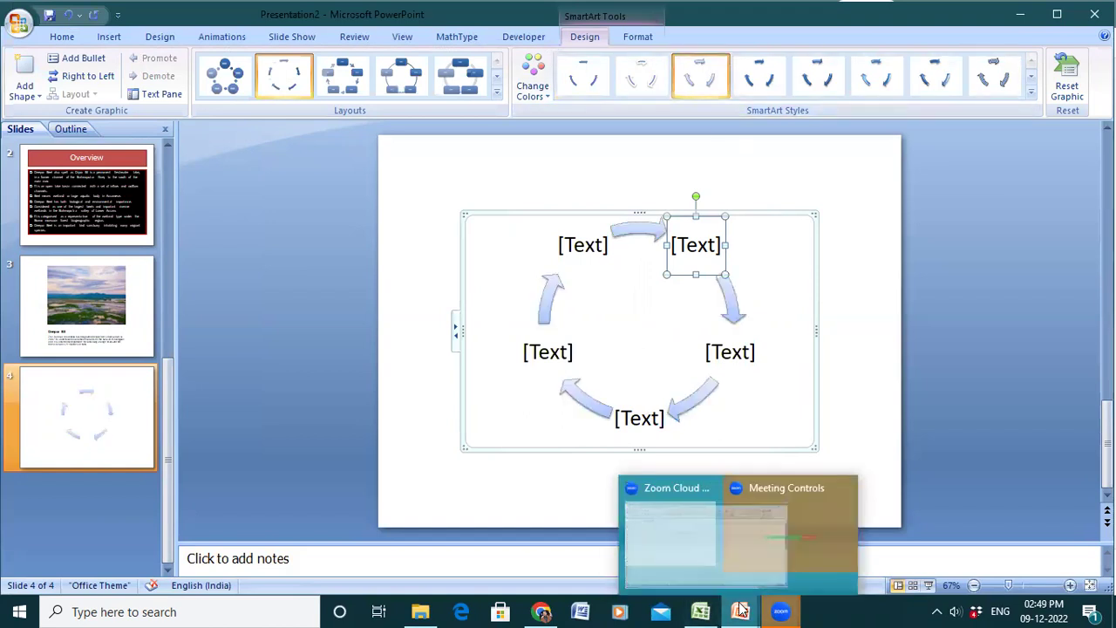
- Copy 'Freshwater lake' from the reference diagram into the first cycle shape
mouse_move(739, 611)
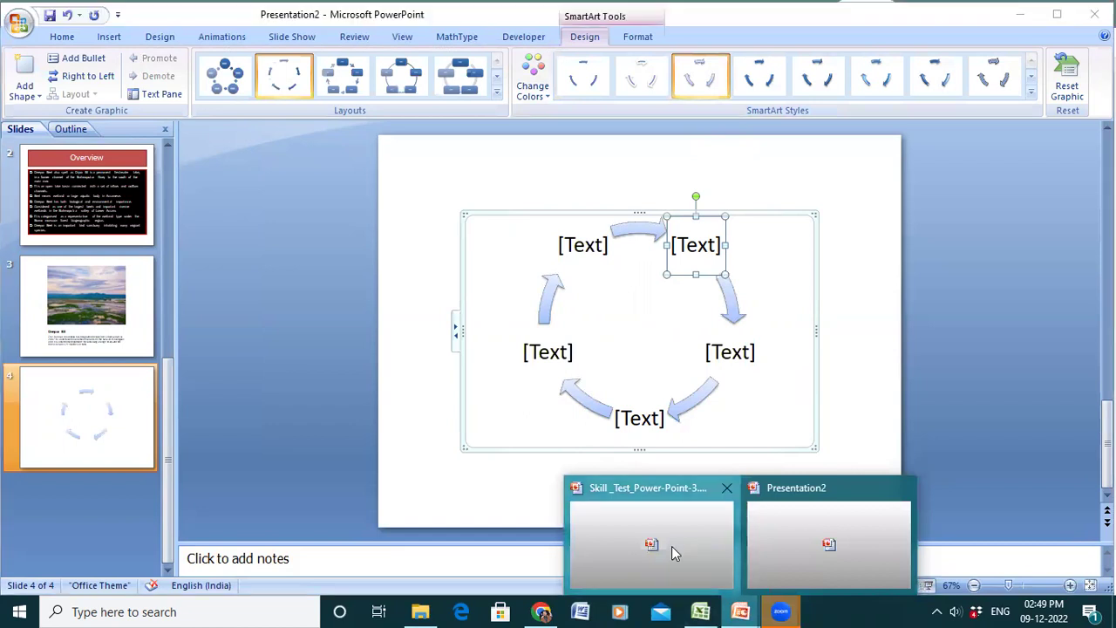
left_click(672, 546)
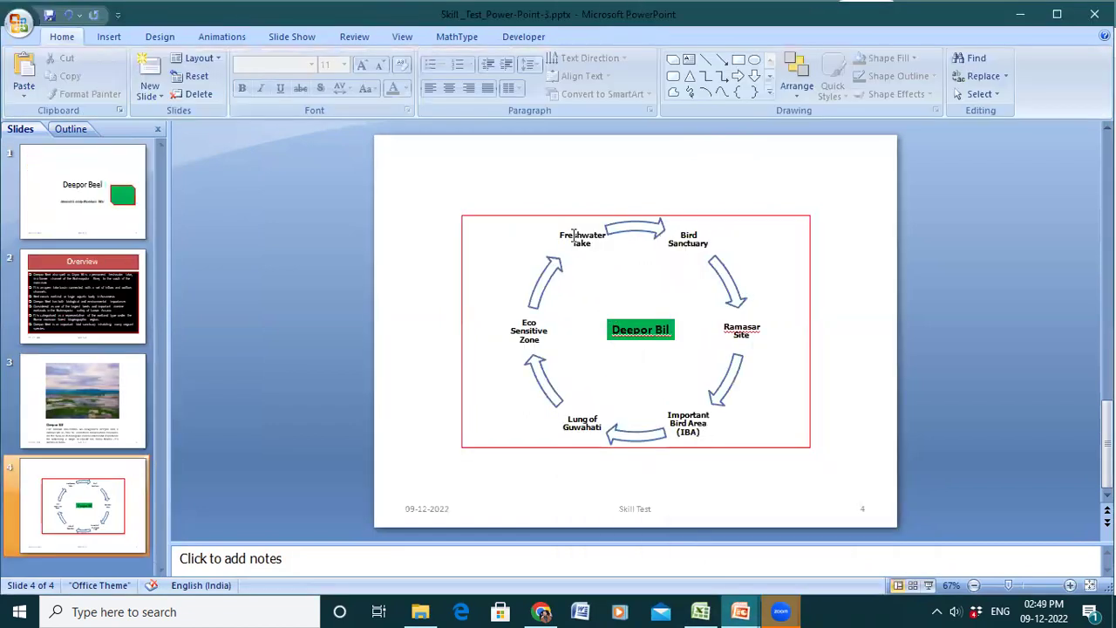
left_click(574, 235)
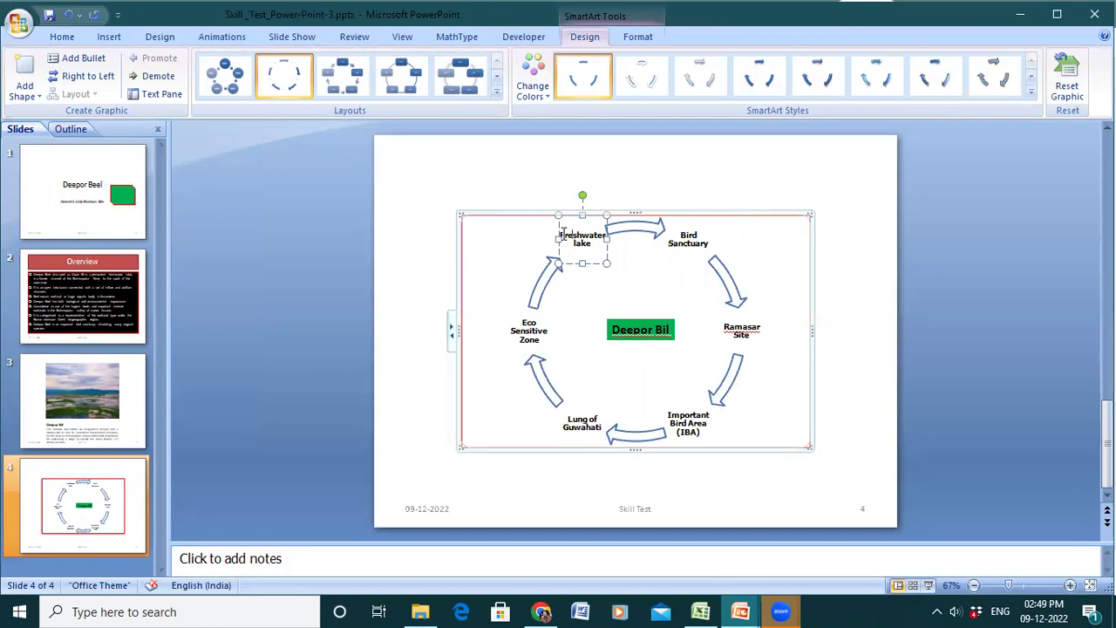
left_click_drag(562, 232, 603, 247)
key("ctrl+c")
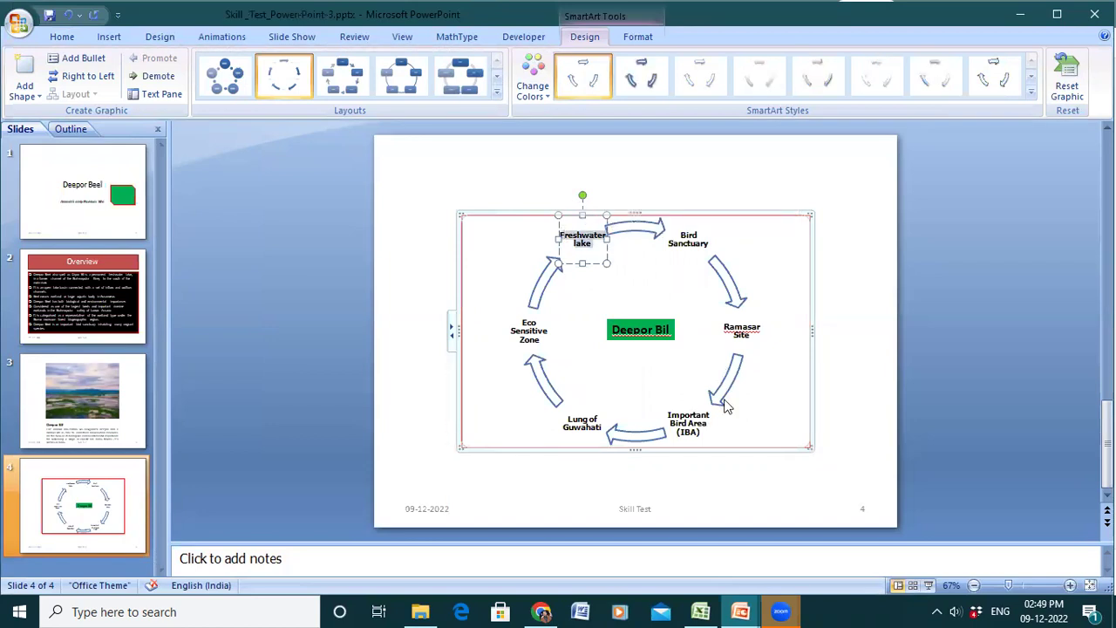
mouse_move(739, 611)
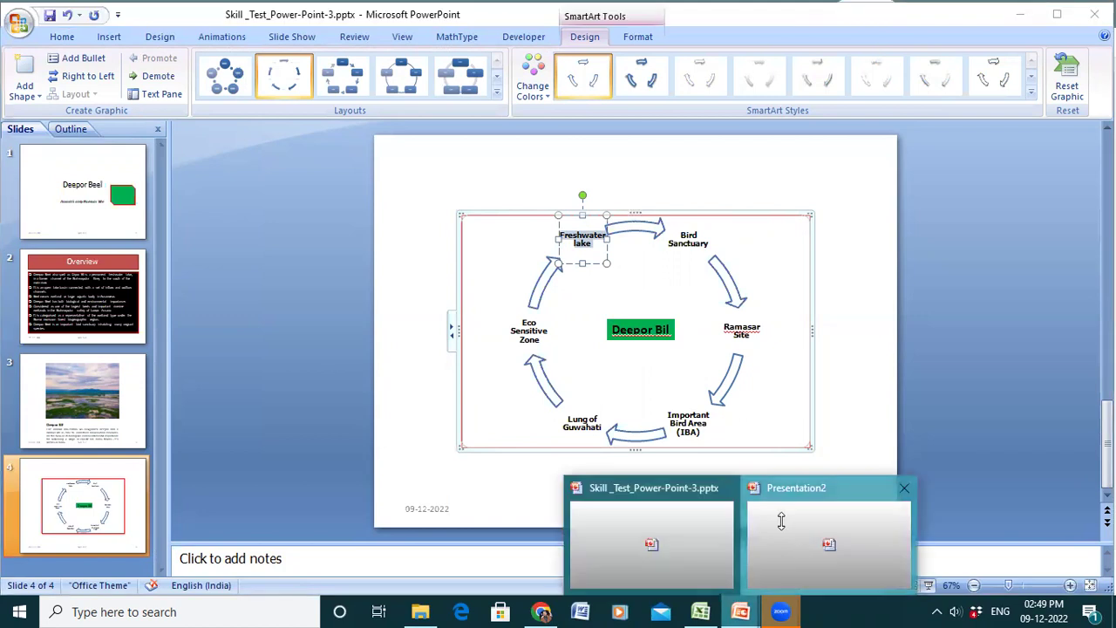
left_click(781, 520)
left_click(591, 251)
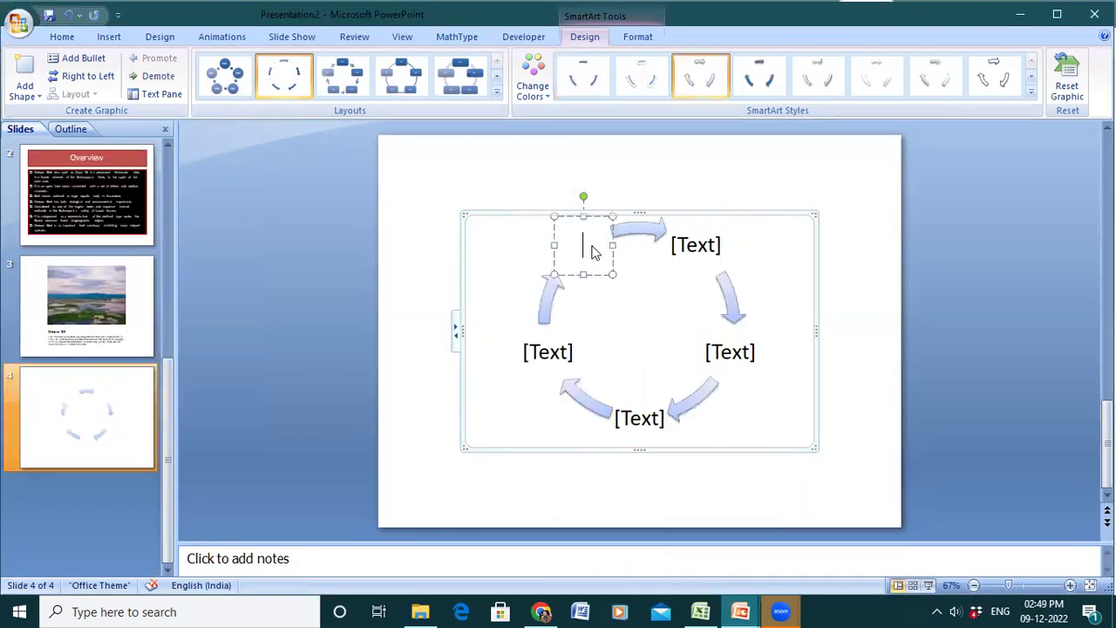
key("ctrl+v")
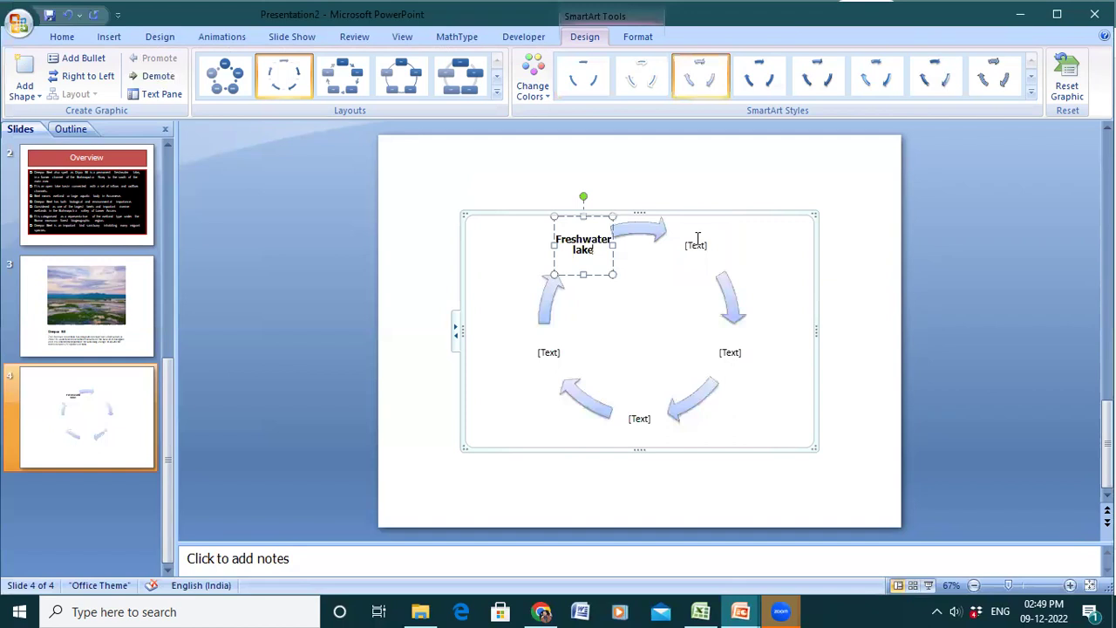
left_click(697, 240)
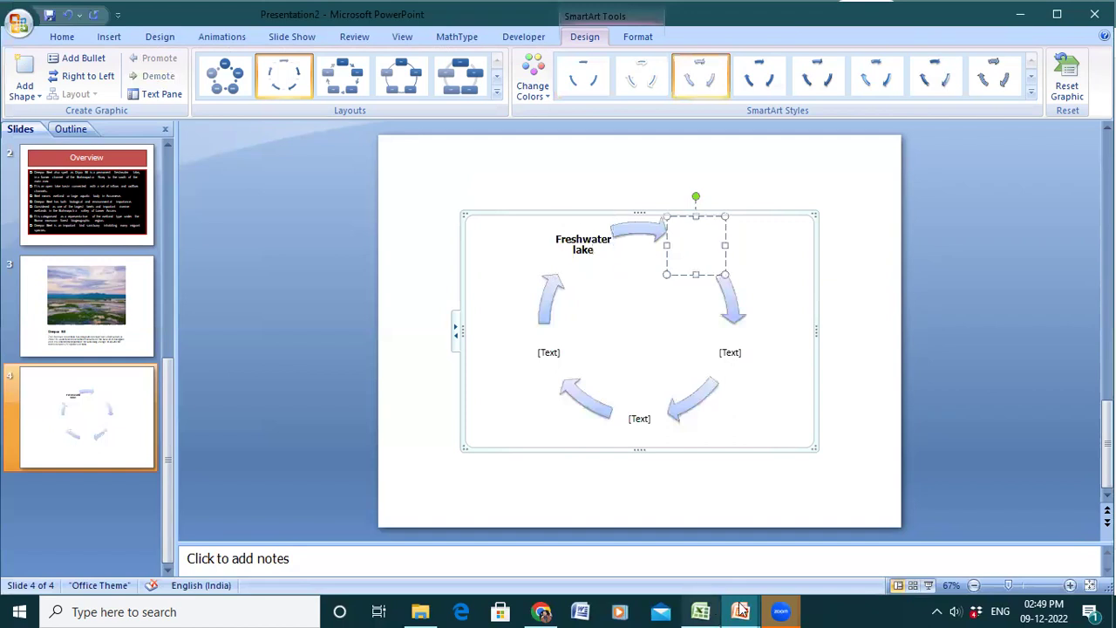
- Copy 'Bird Sanctuary' into the second cycle shape, then select the reference's Ramasar Site label
left_click(739, 610)
left_click(684, 531)
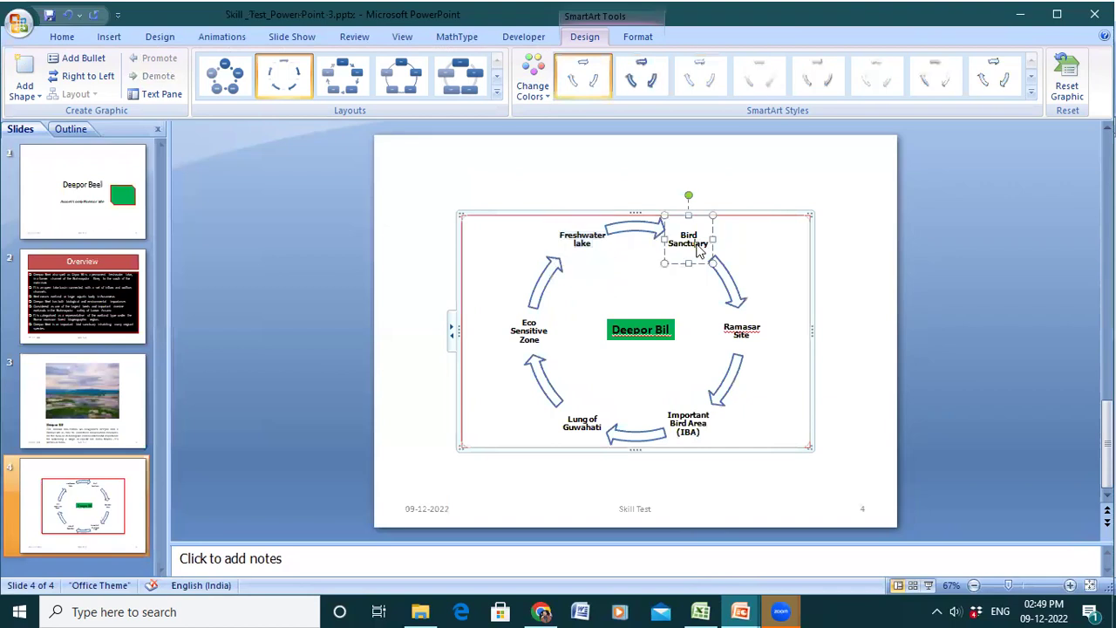
triple_click(697, 246)
key("ctrl+c")
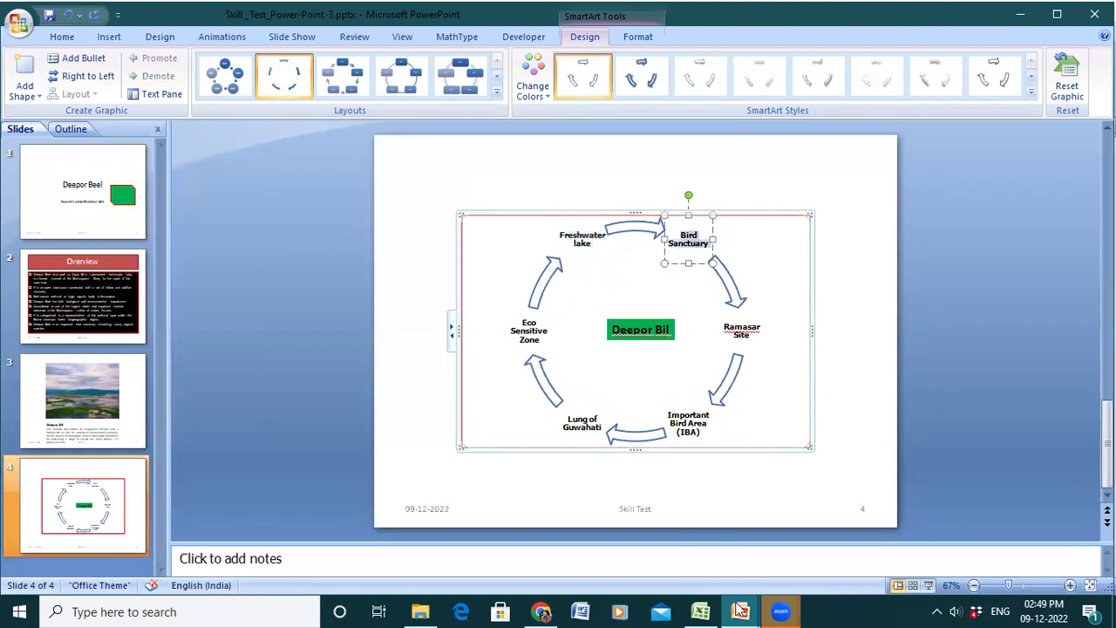
key("alt+Tab")
left_click(697, 243)
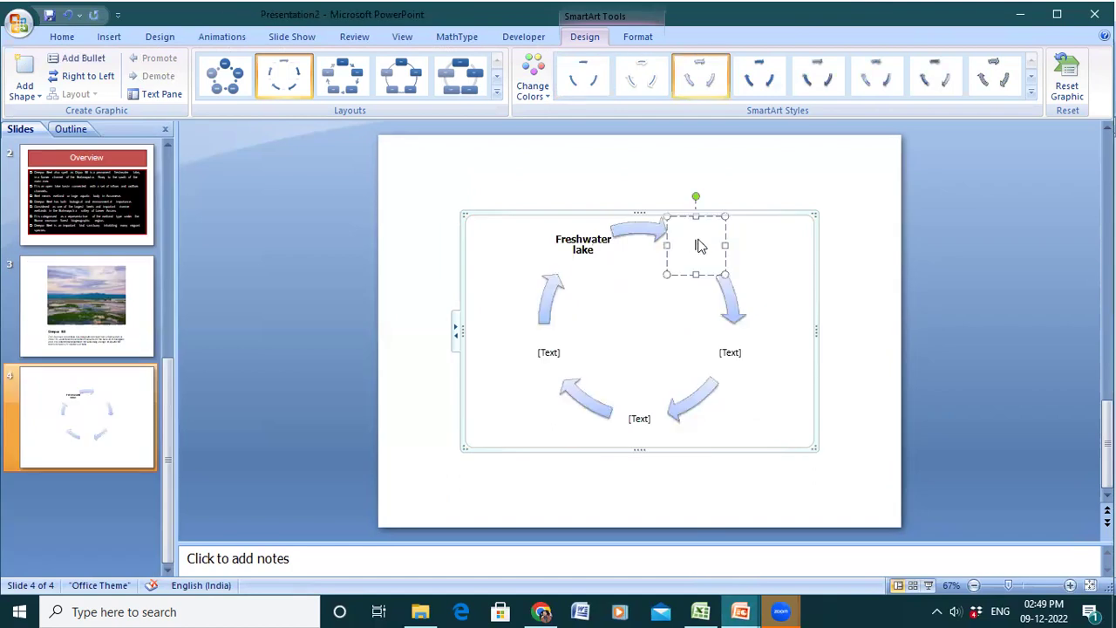
key("ctrl+v")
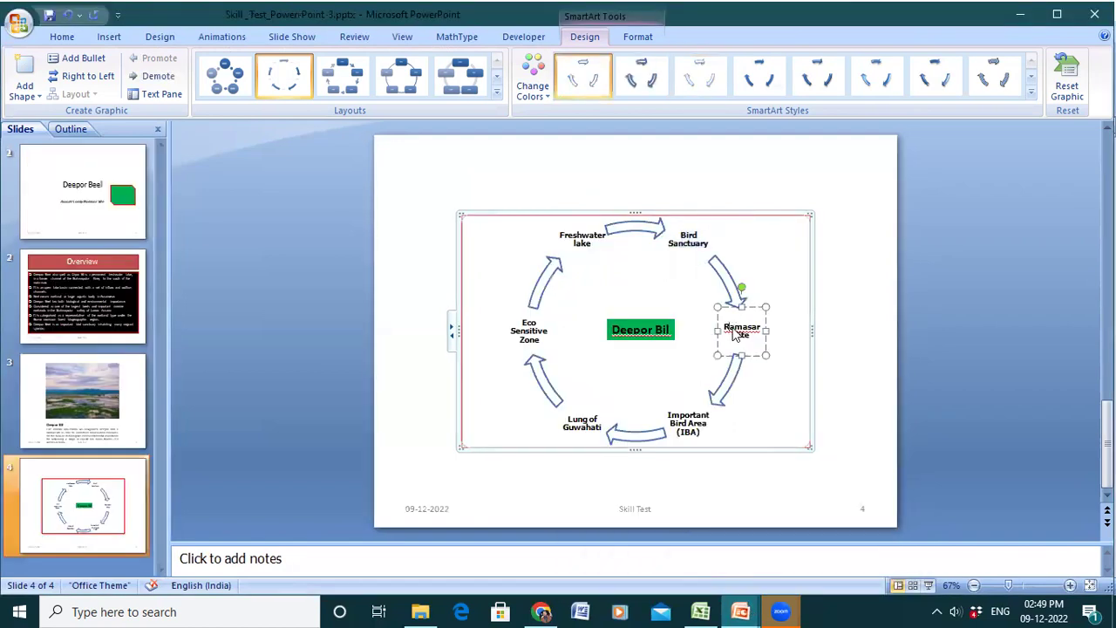
triple_click(735, 335)
key("ctrl+c")
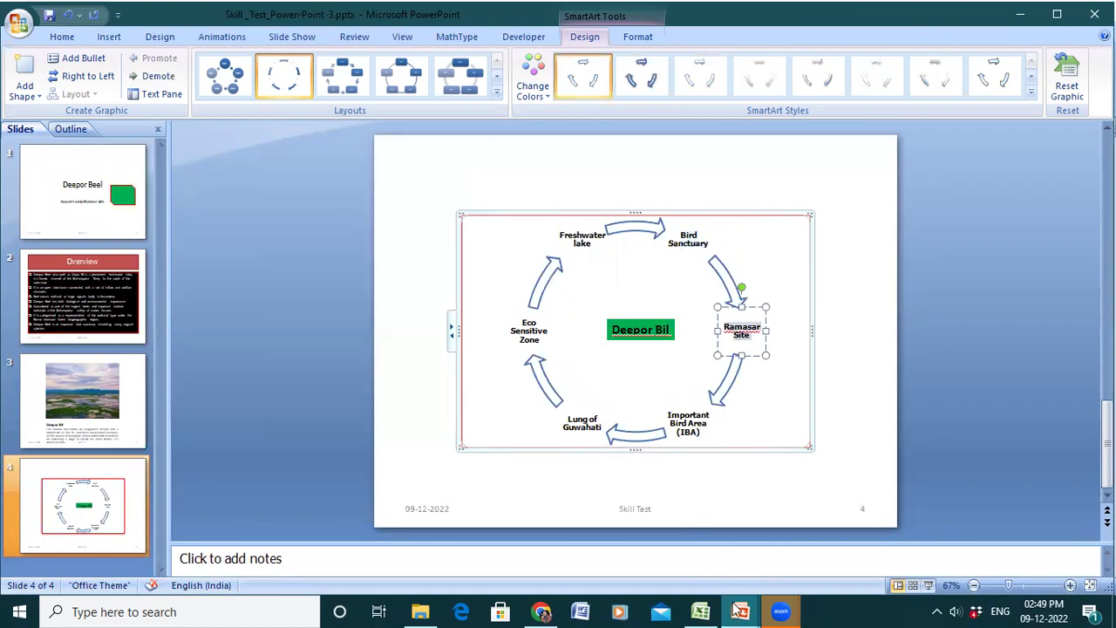
key("super+9")
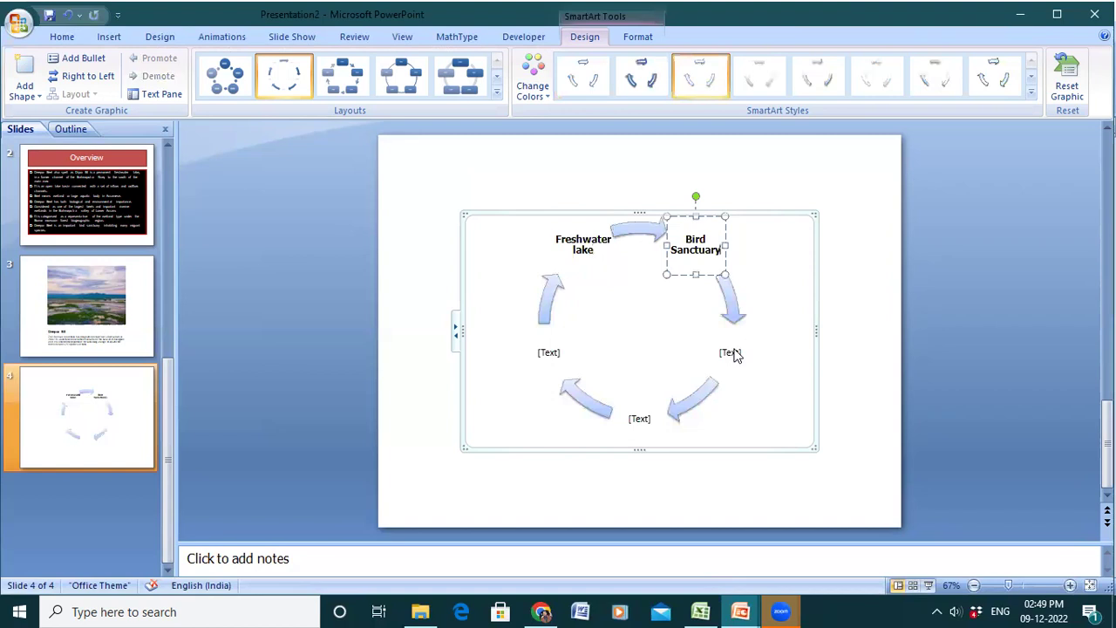
- Paste Ramasar Site into the right shape and Important Bird Area (IBA) into the bottom shape
left_click(732, 351)
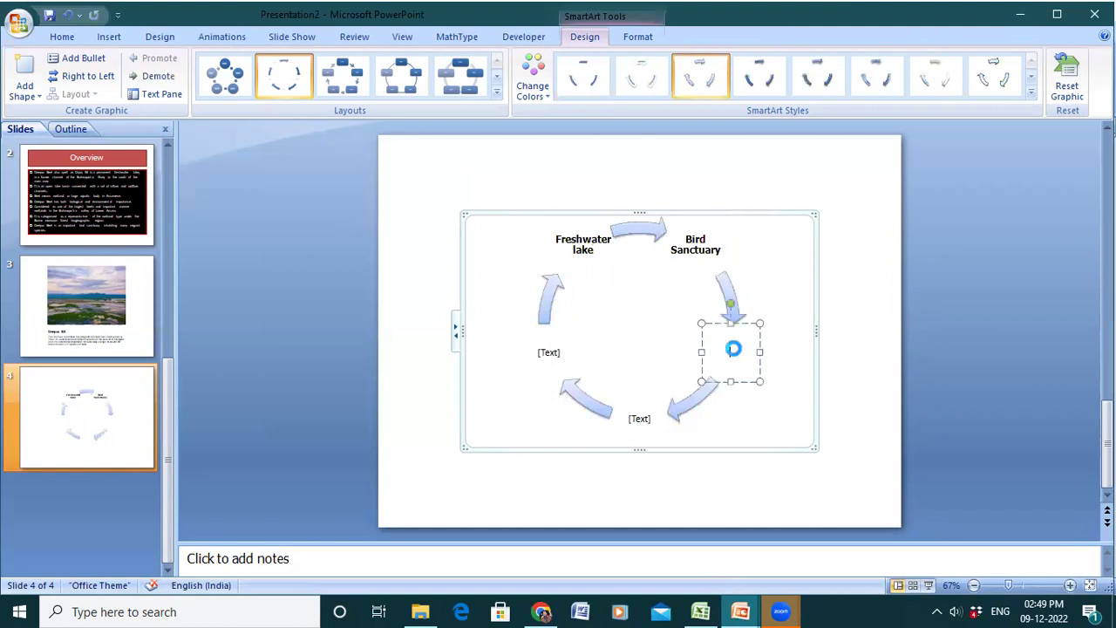
key("ctrl+v")
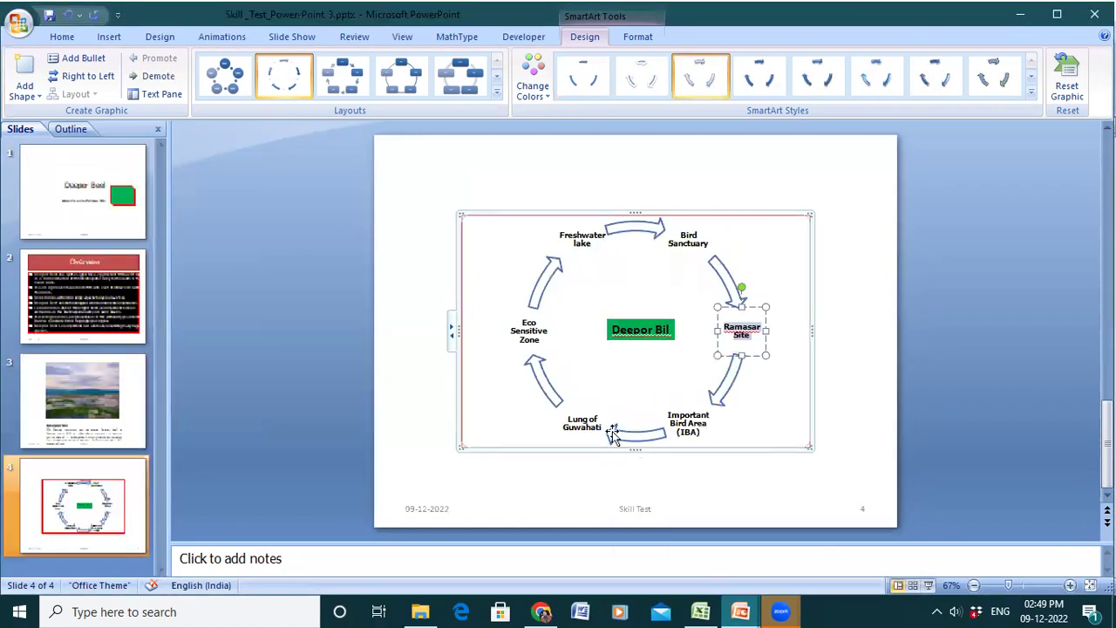
left_click(695, 436)
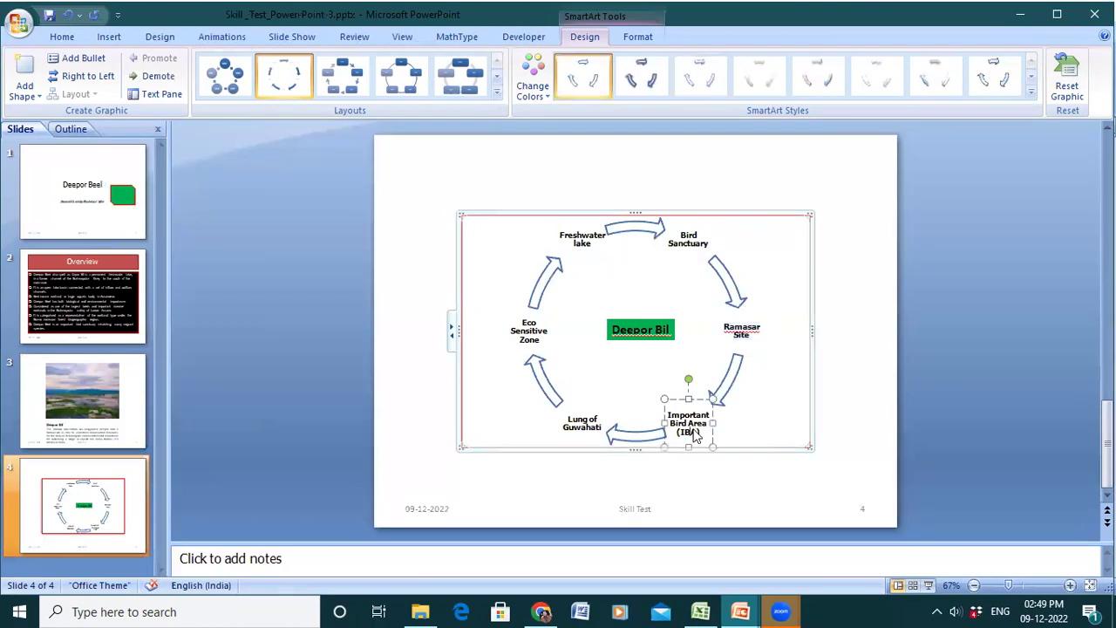
triple_click(695, 436)
key("ctrl+c")
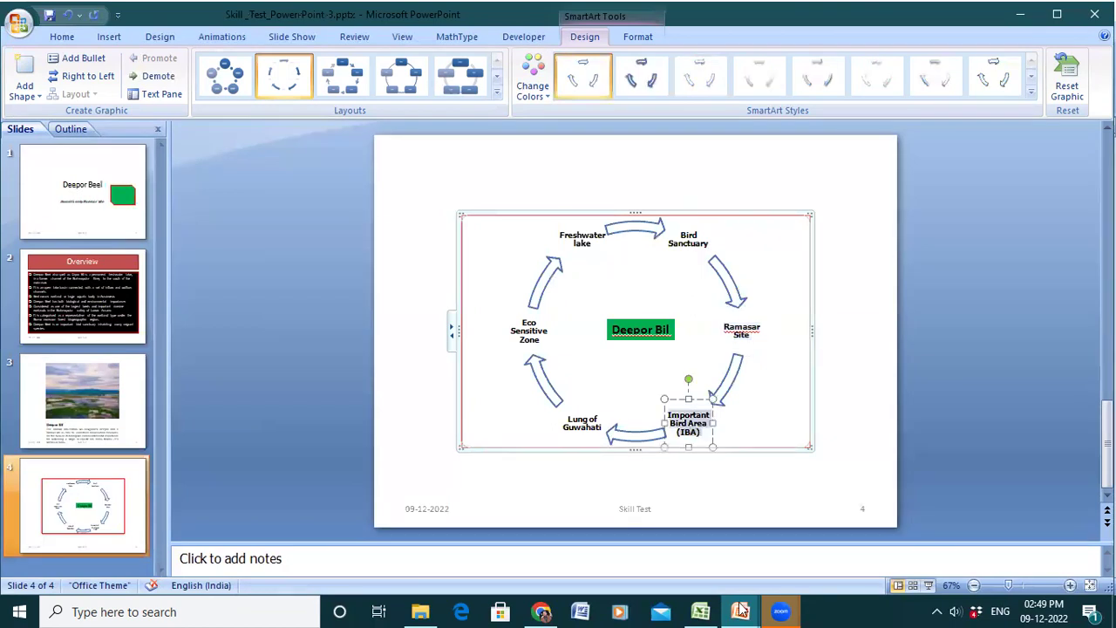
mouse_move(739, 611)
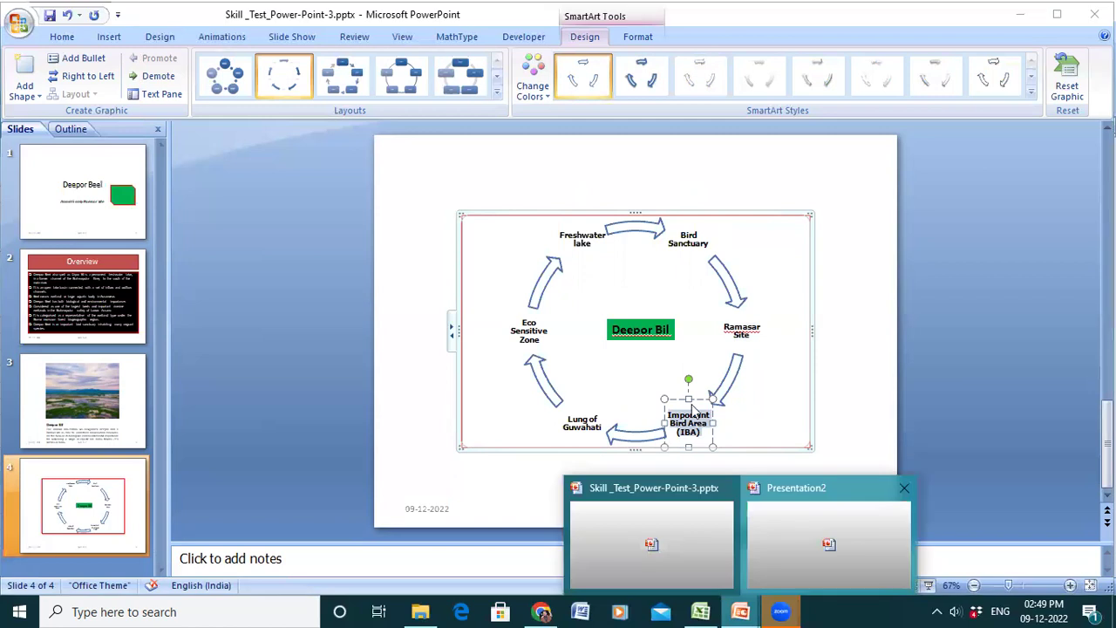
left_click(796, 488)
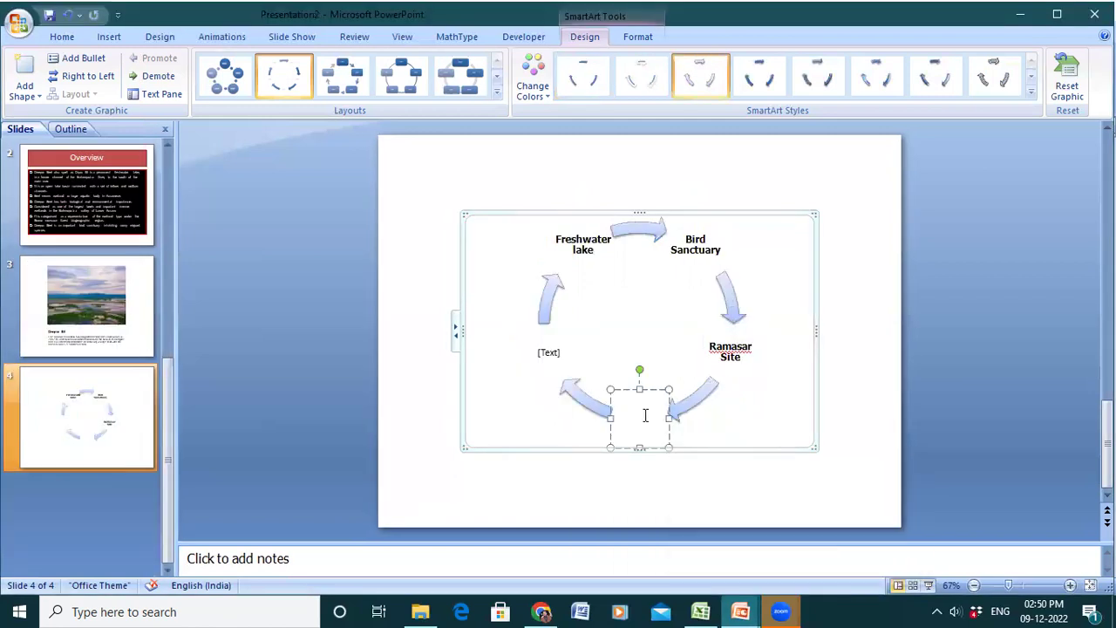
key("ctrl+v")
- Select the Lung of Guwahati label in the reference deck's cycle diagram
mouse_move(731, 608)
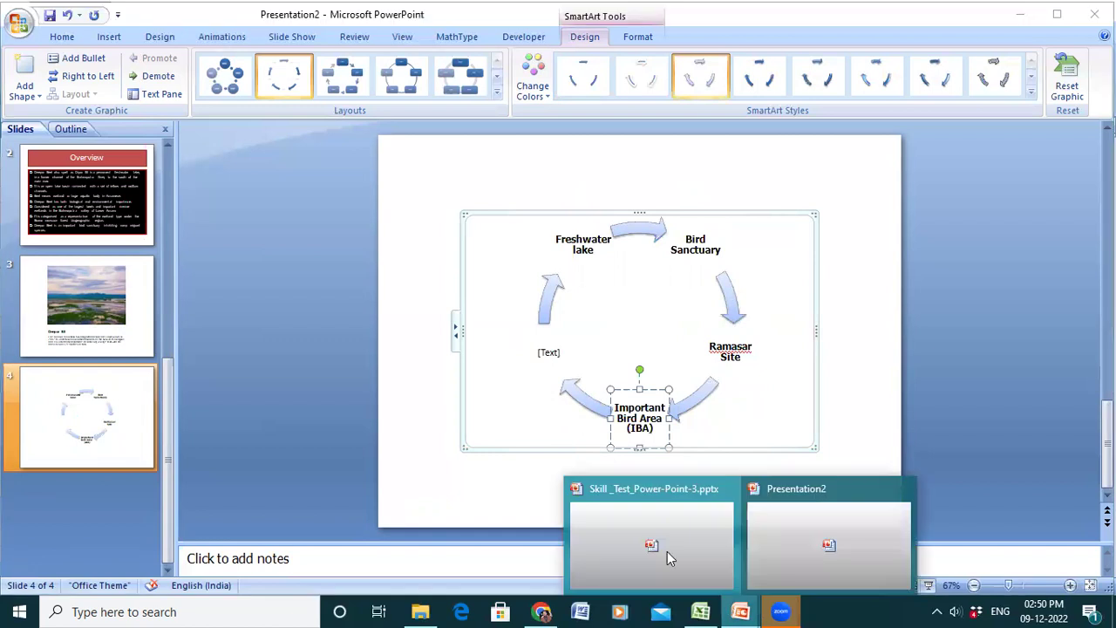
left_click(610, 499)
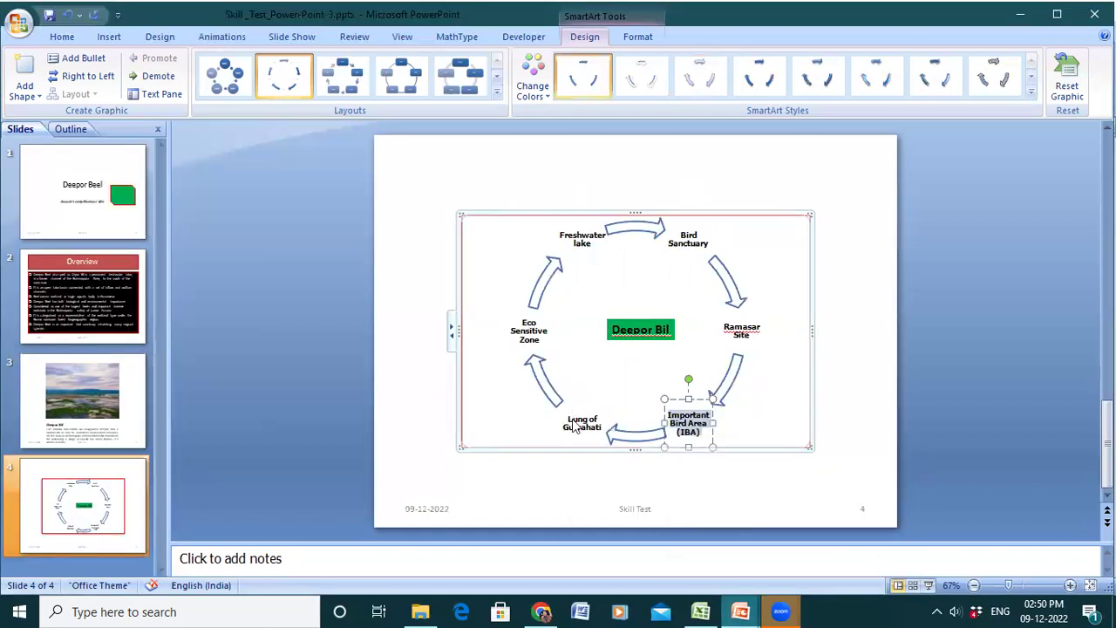
left_click(575, 427)
triple_click(575, 427)
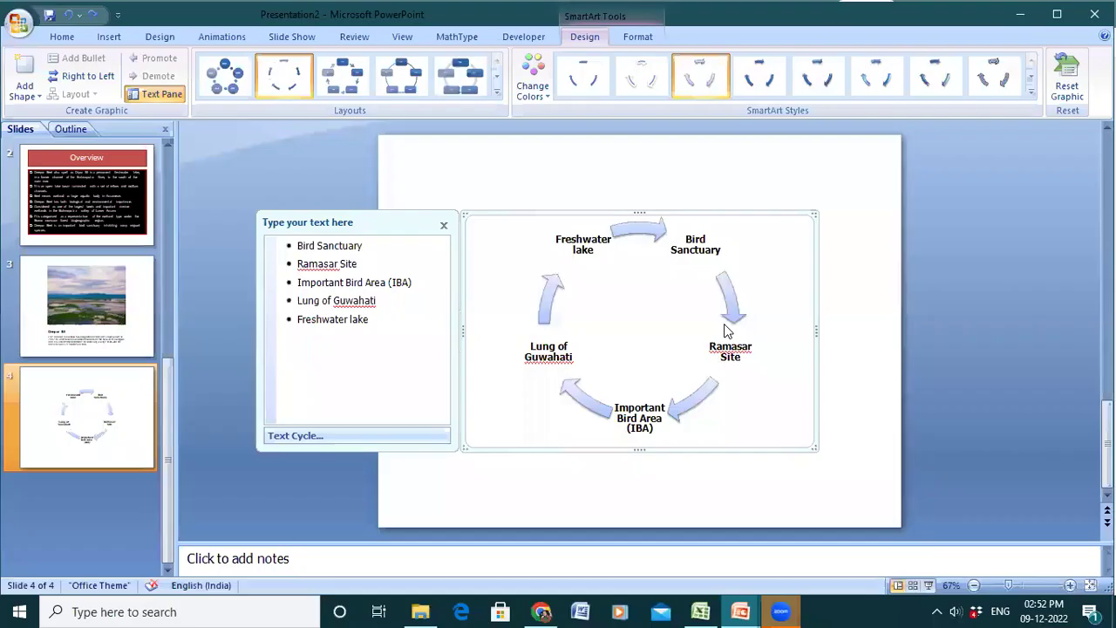
- Close the reference Text Pane, select the Eco Sensitive Zone label, and return to Presentation2
mouse_move(739, 611)
left_click(669, 545)
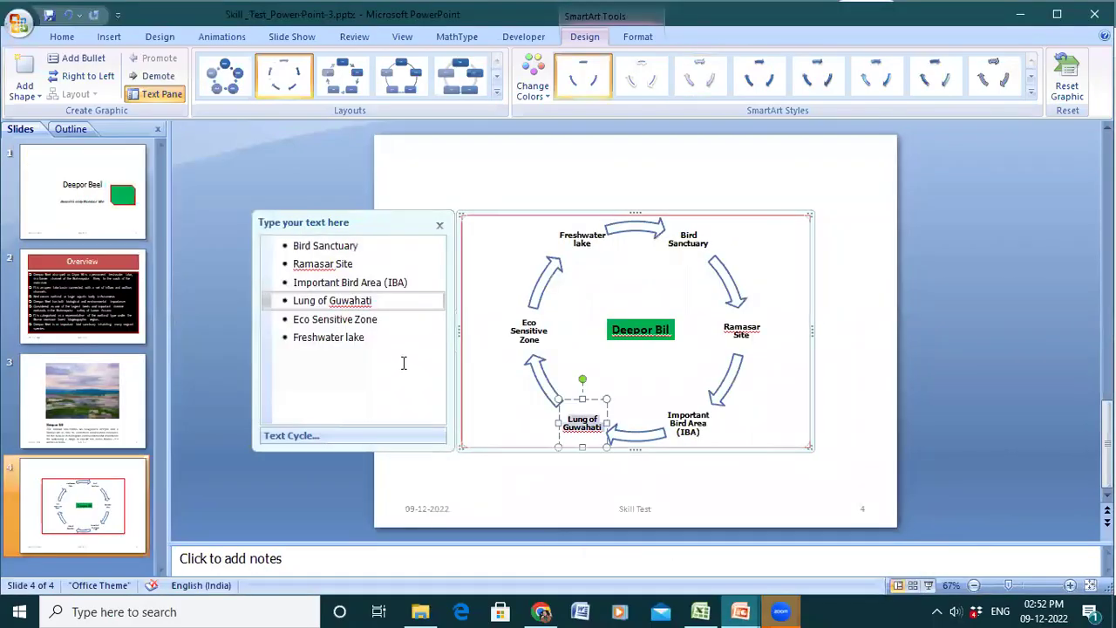
left_click(440, 225)
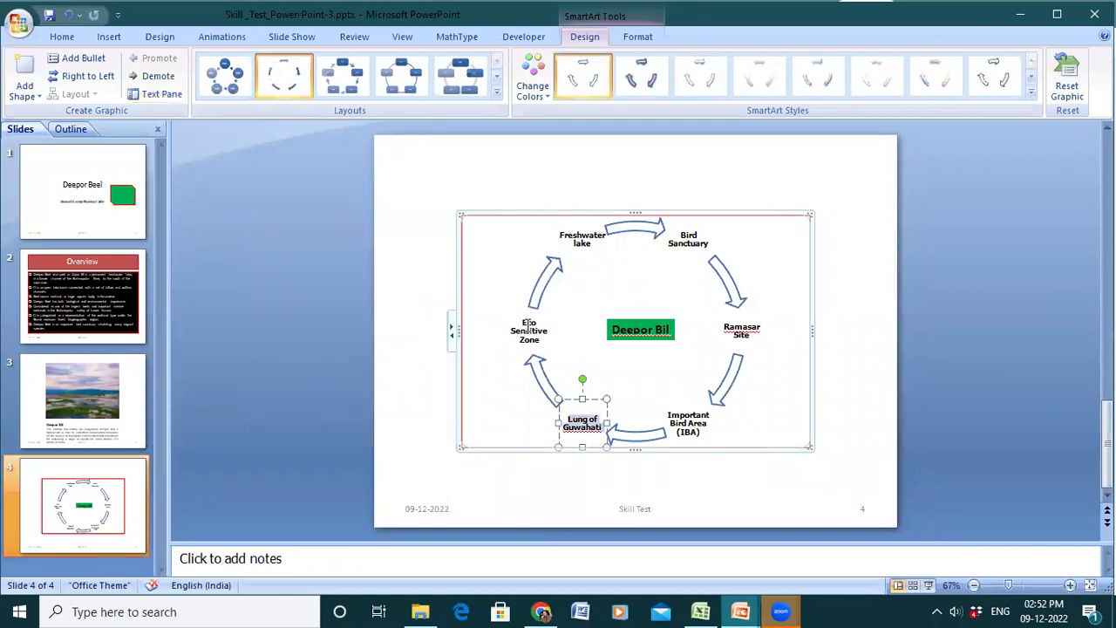
left_click(527, 327)
triple_click(525, 328)
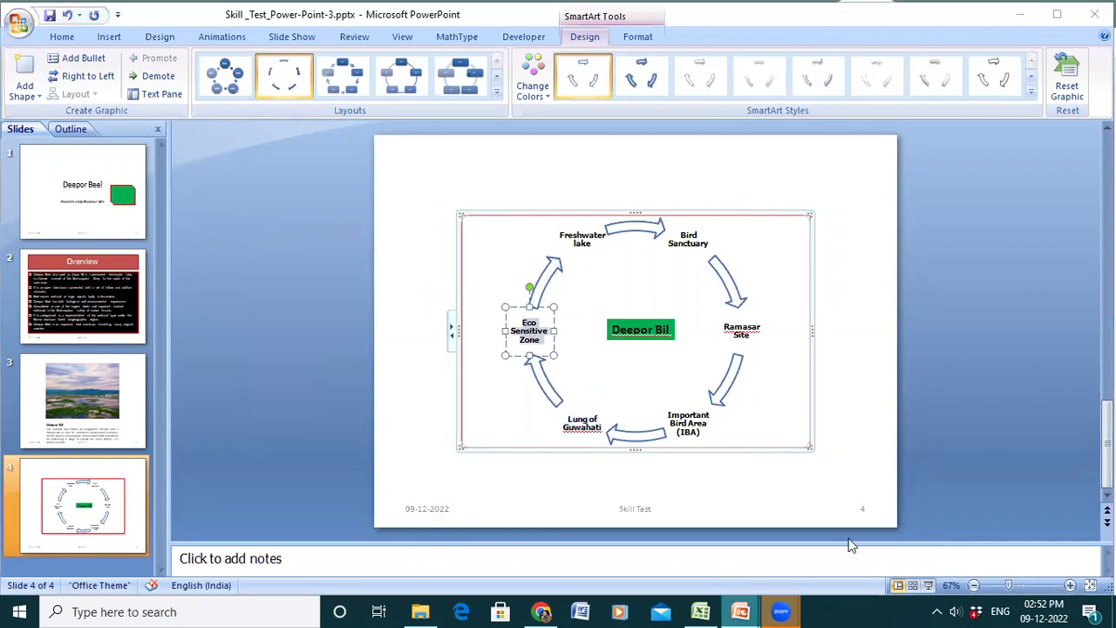
left_click(849, 538)
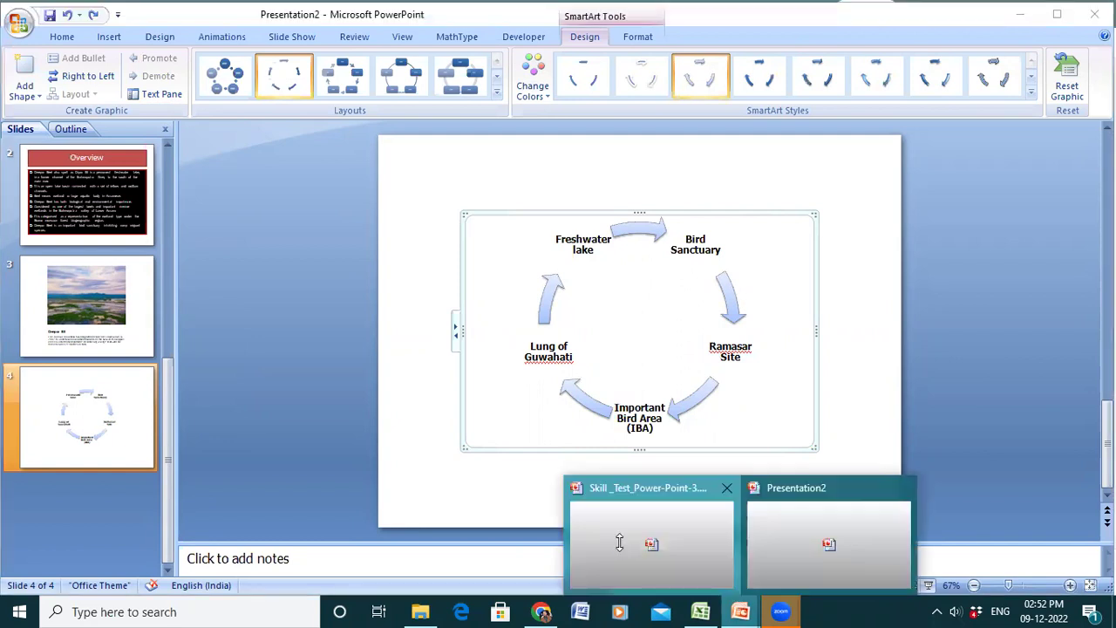
key("alt+Tab")
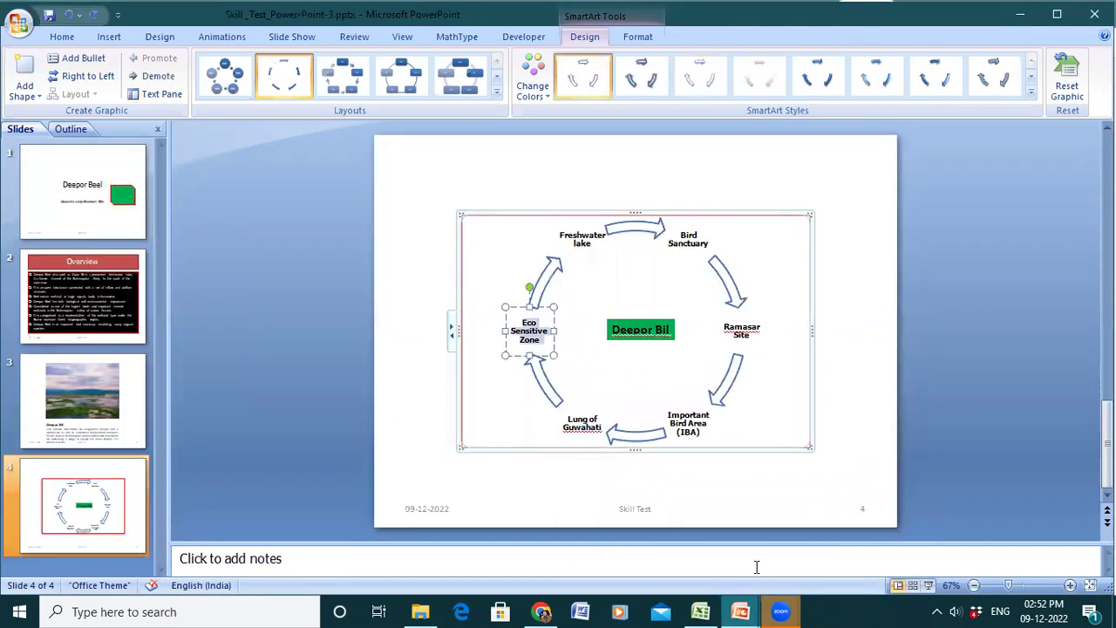
left_click(750, 610)
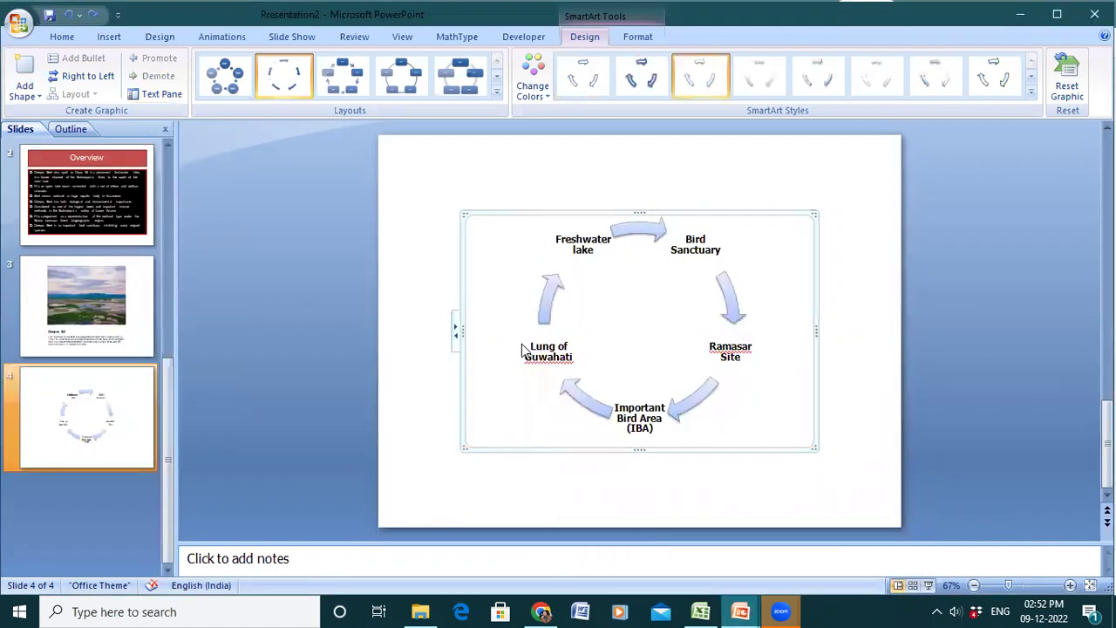
- Add Eco Sensitive Zone as a new item after Lung of Guwahati in the diagram's Text Pane
left_click(536, 347)
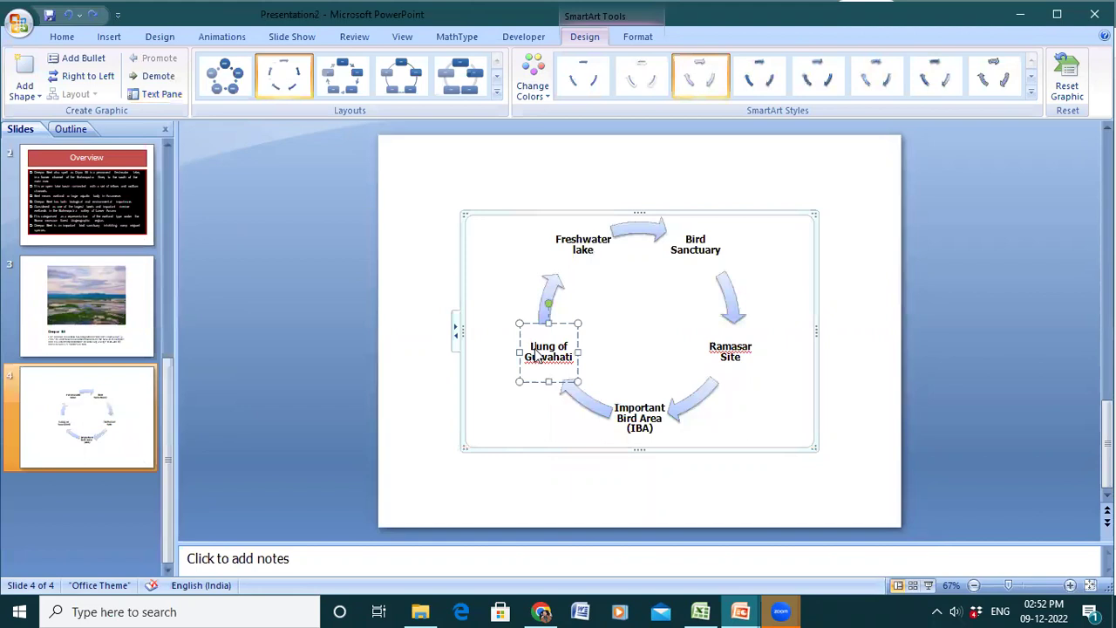
left_click(454, 329)
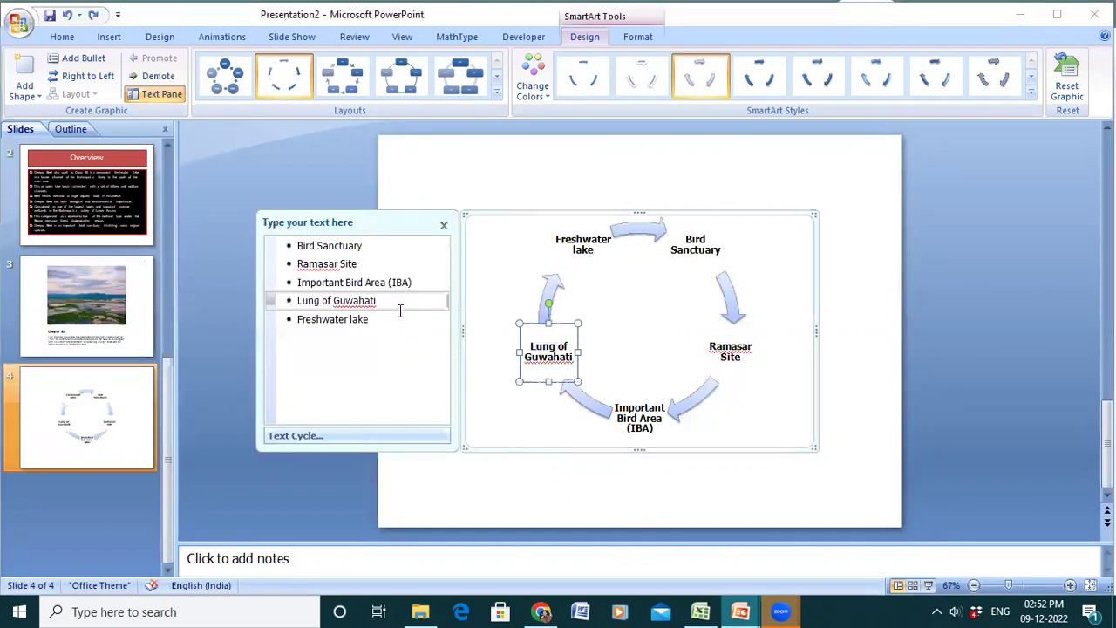
key("Return")
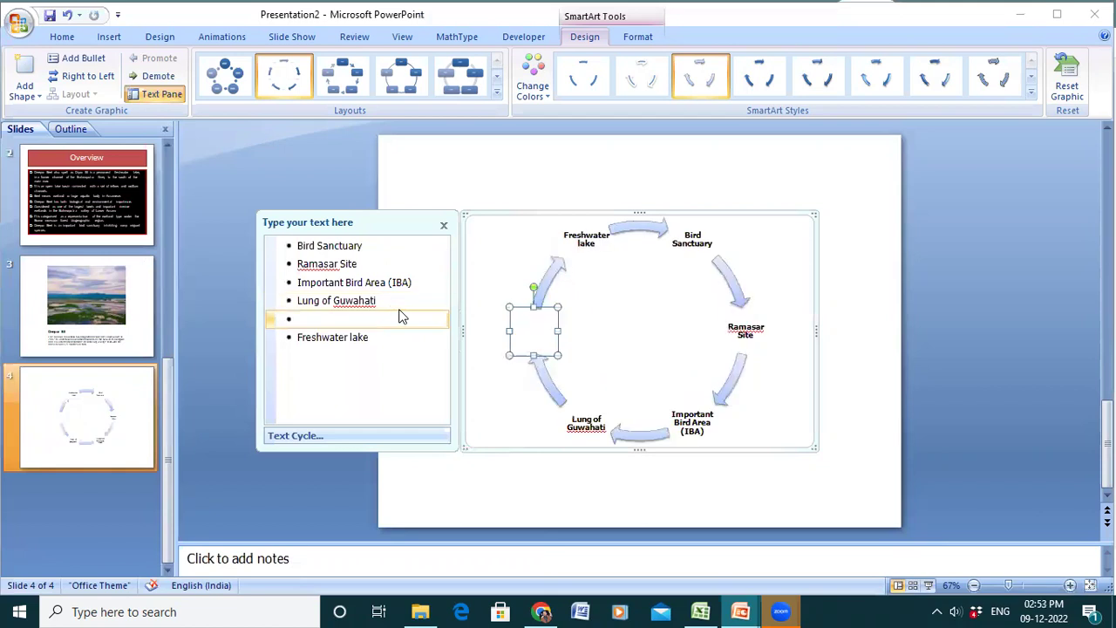
type("Eco Sensitive Zone")
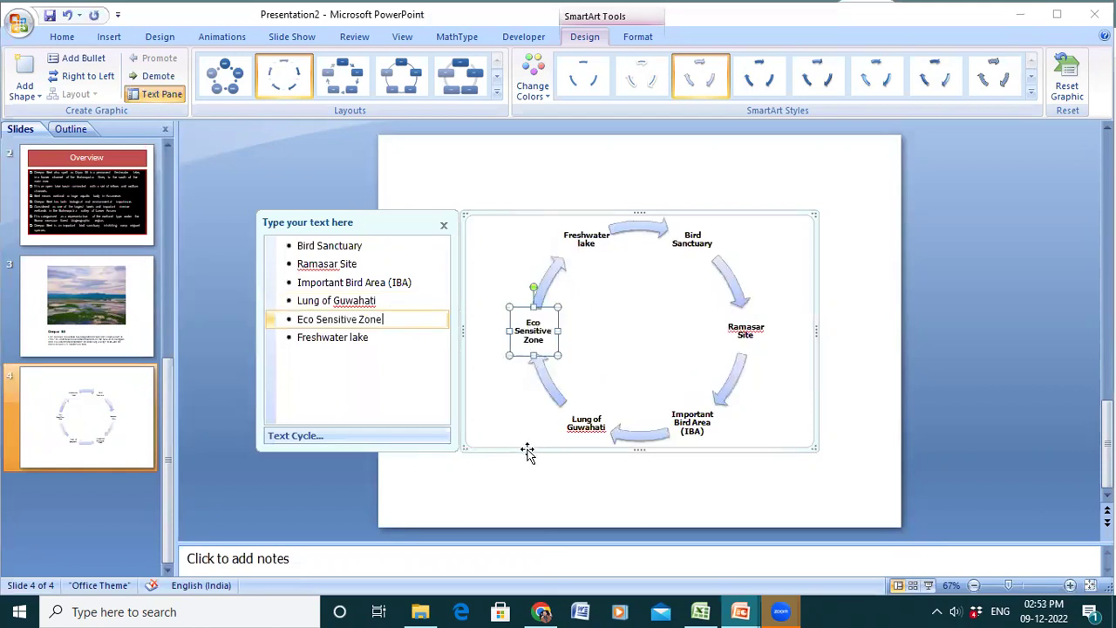
left_click(497, 426)
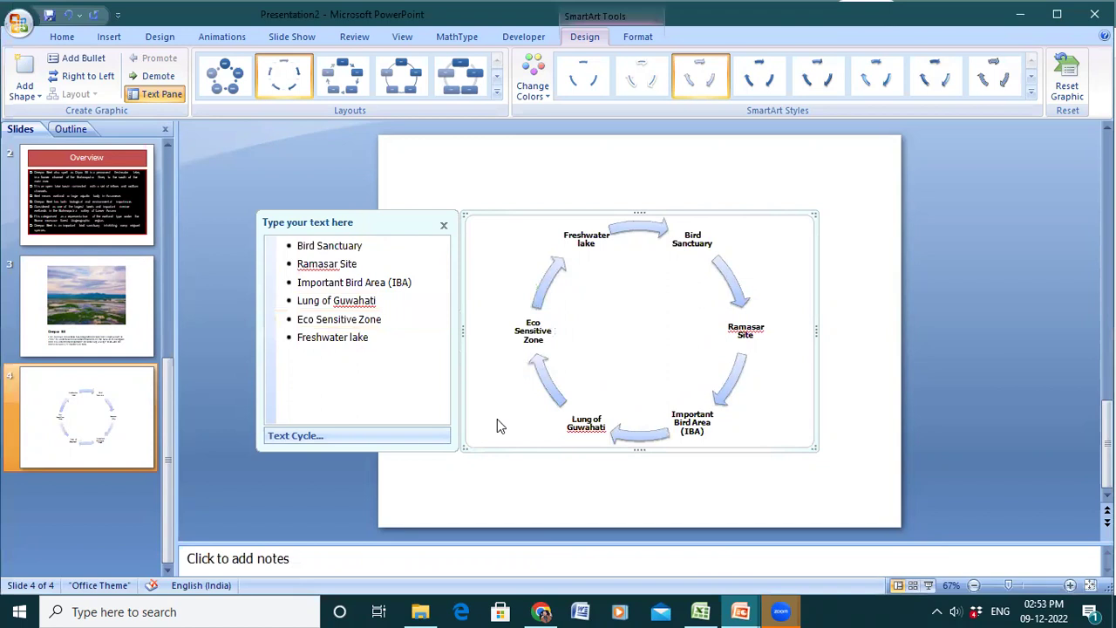
left_click(445, 226)
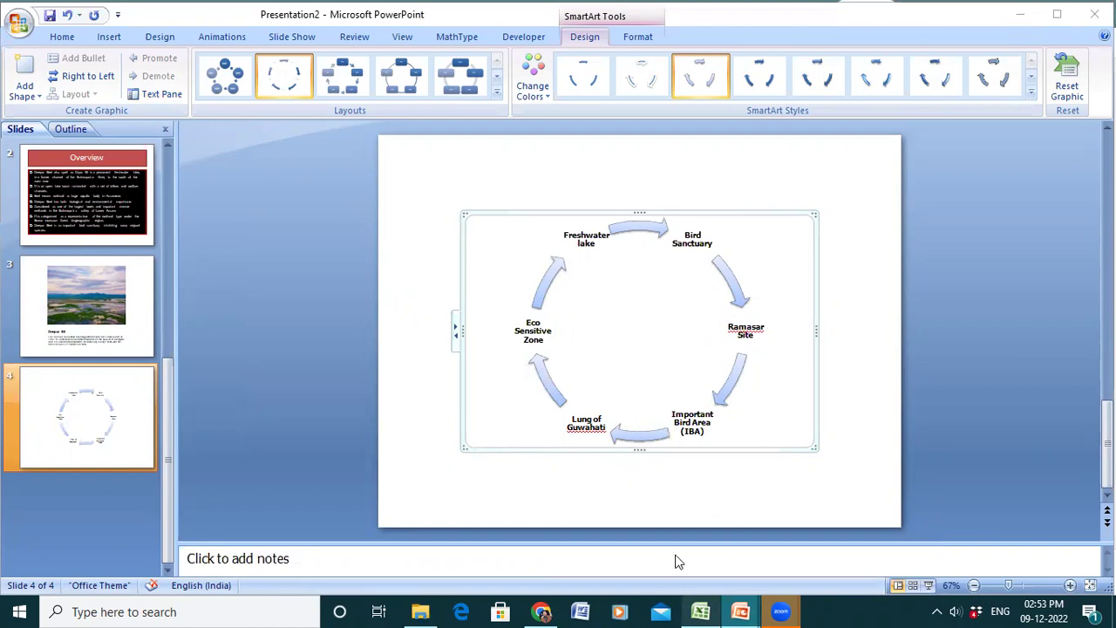
right_click(740, 612)
left_click(578, 530)
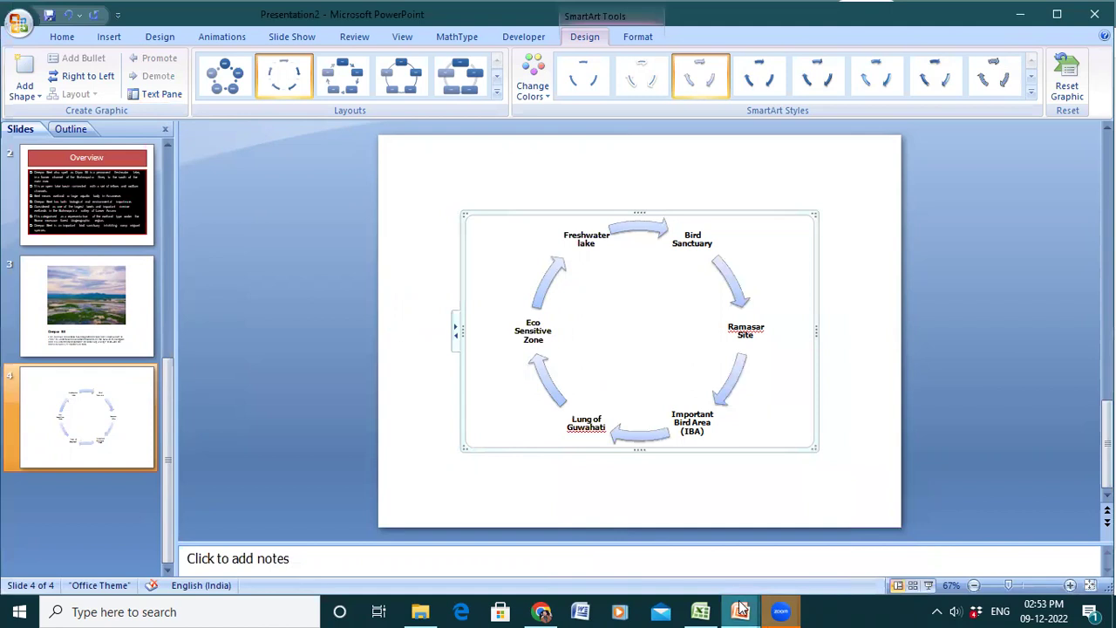
mouse_move(739, 612)
left_click(658, 538)
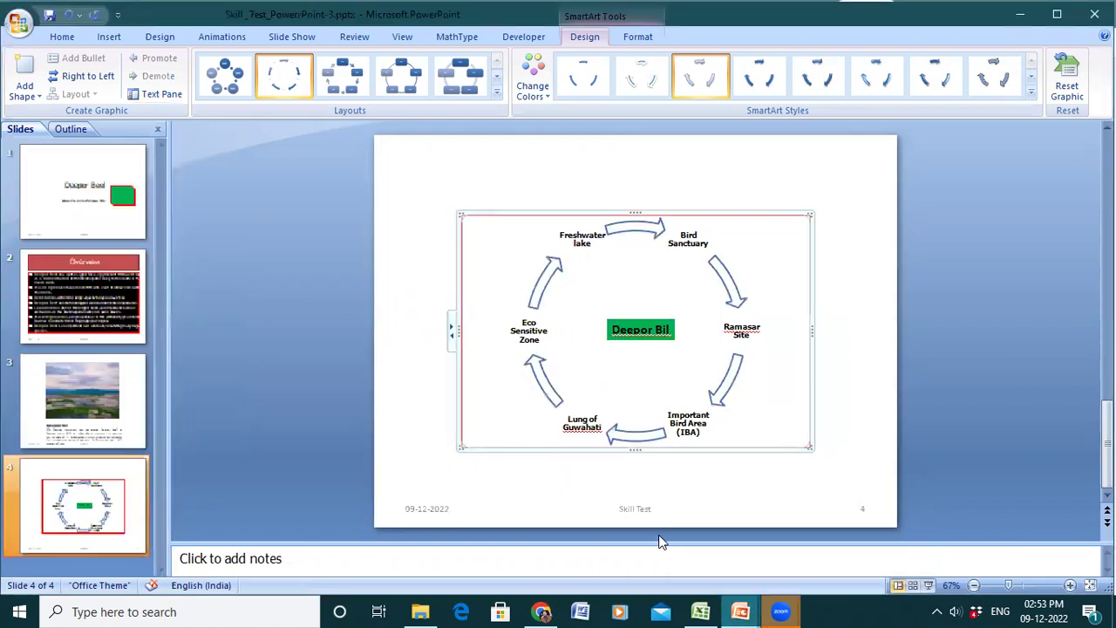
left_click(530, 340)
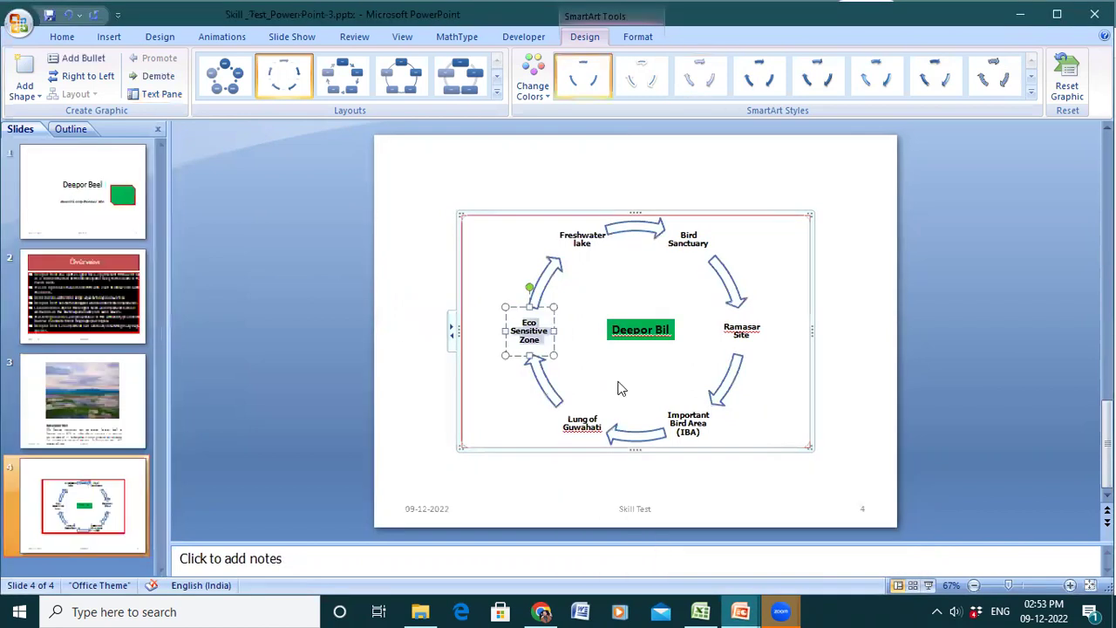
left_click(616, 328)
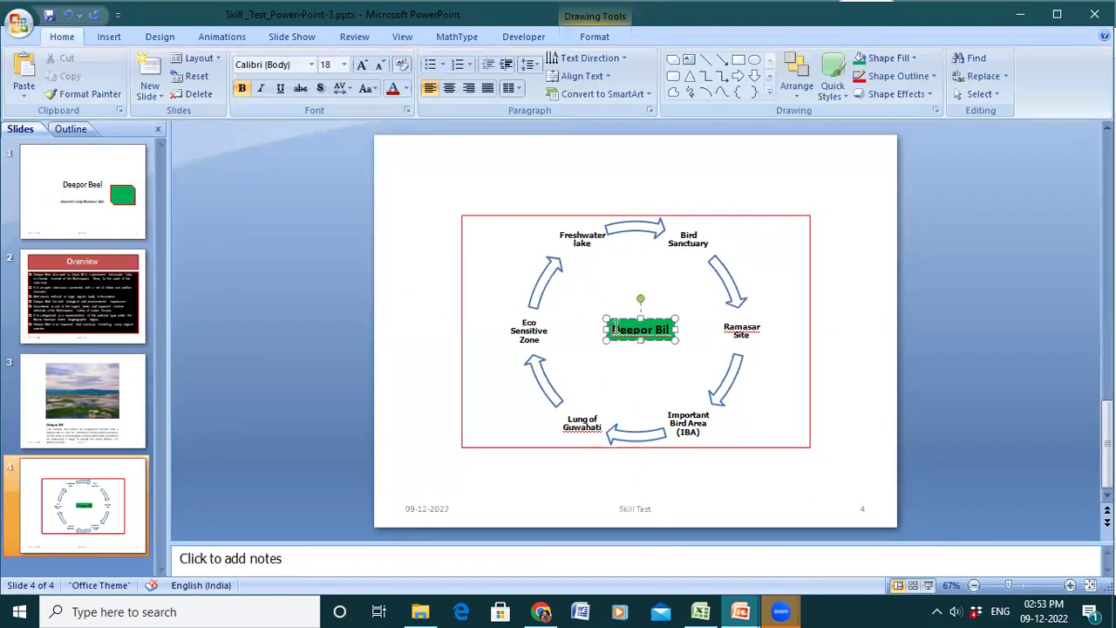
left_click_drag(614, 330, 674, 341)
key("ctrl+c")
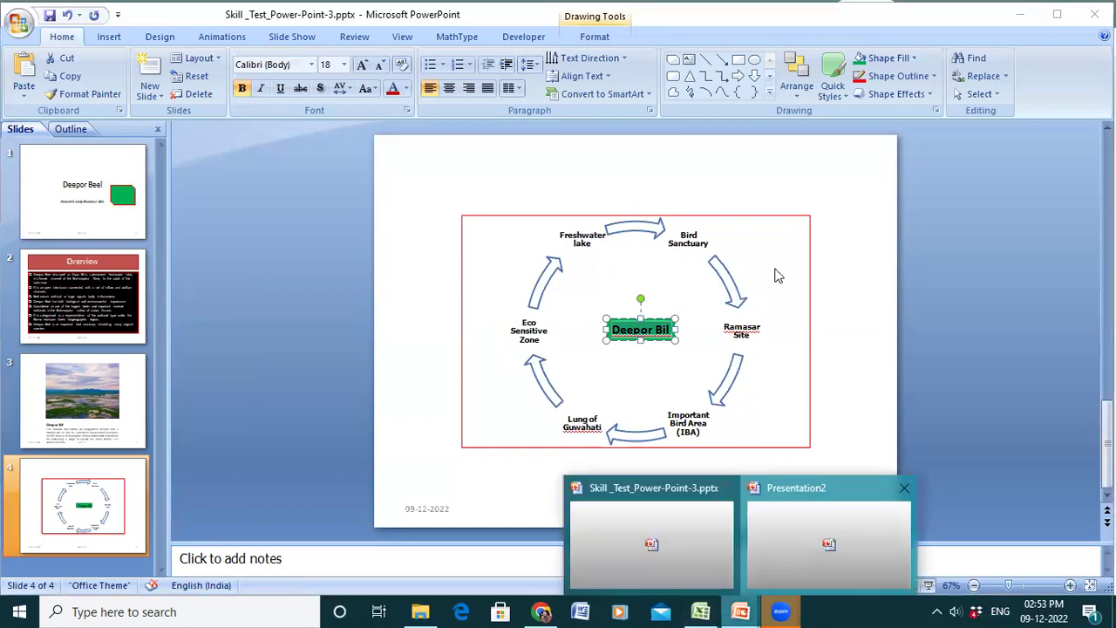
key("alt+Tab")
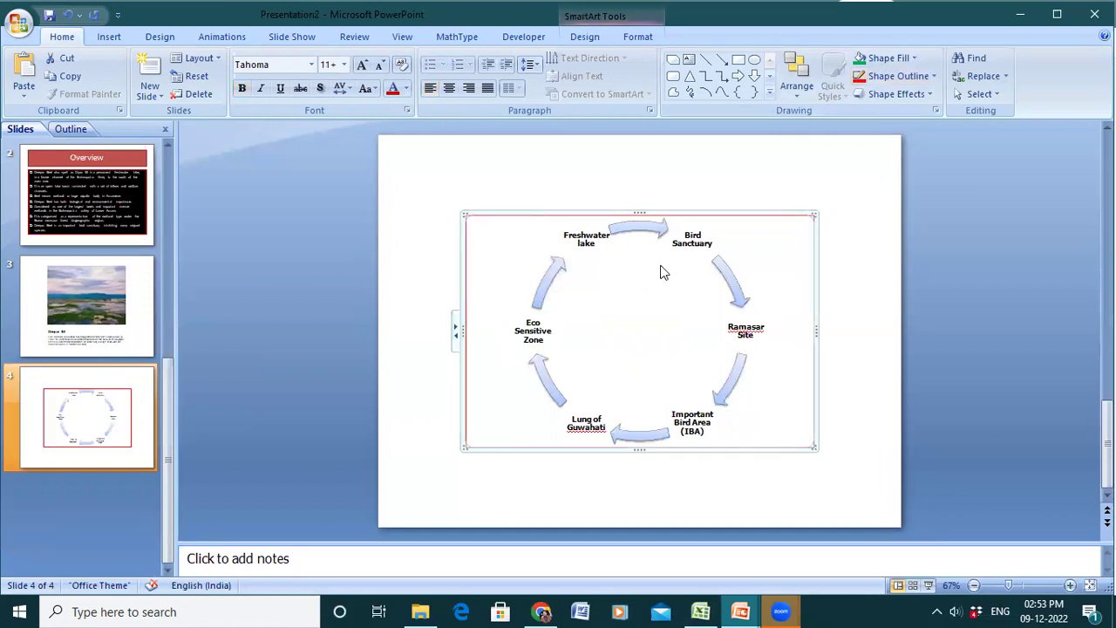
- Insert a text box at the diagram centre holding Deepor Bil with a green fill
left_click(378, 114)
left_click(112, 37)
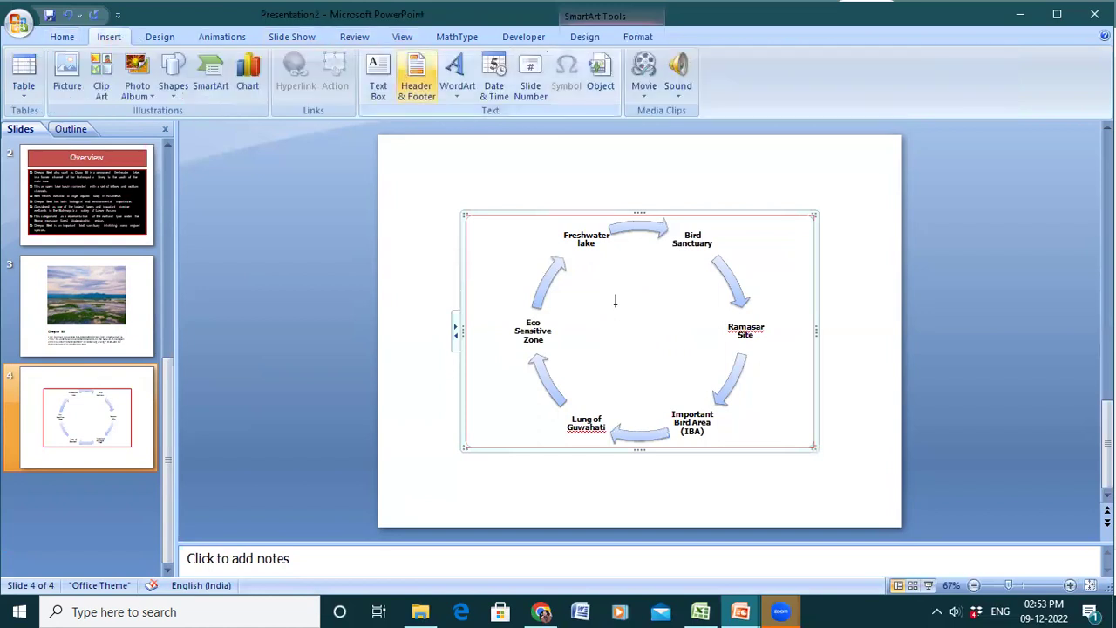
left_click(615, 320)
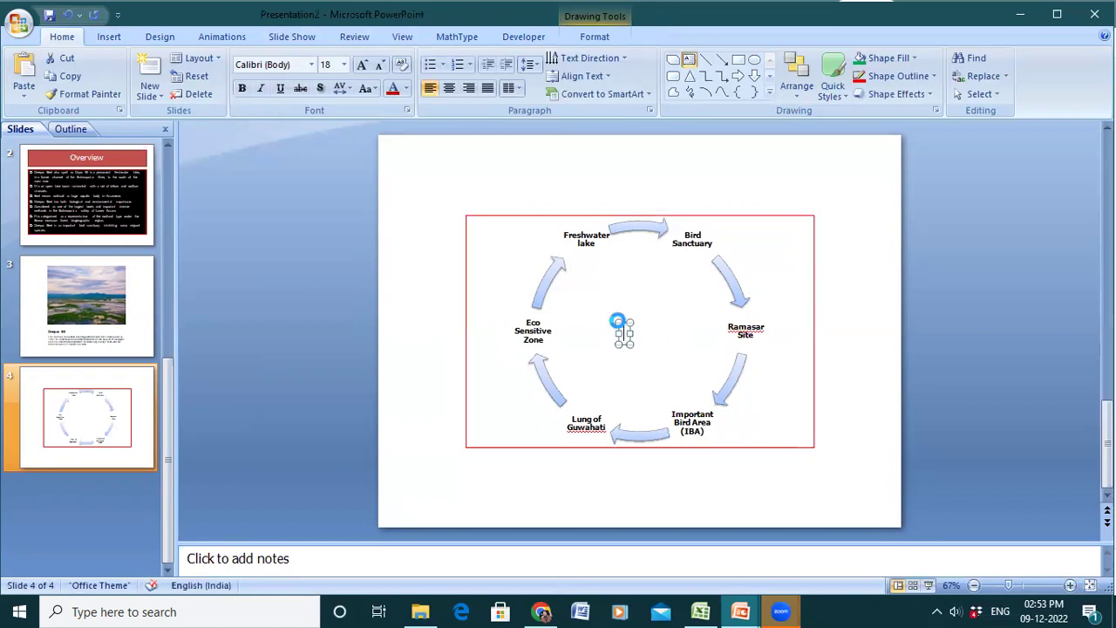
key("ctrl+v")
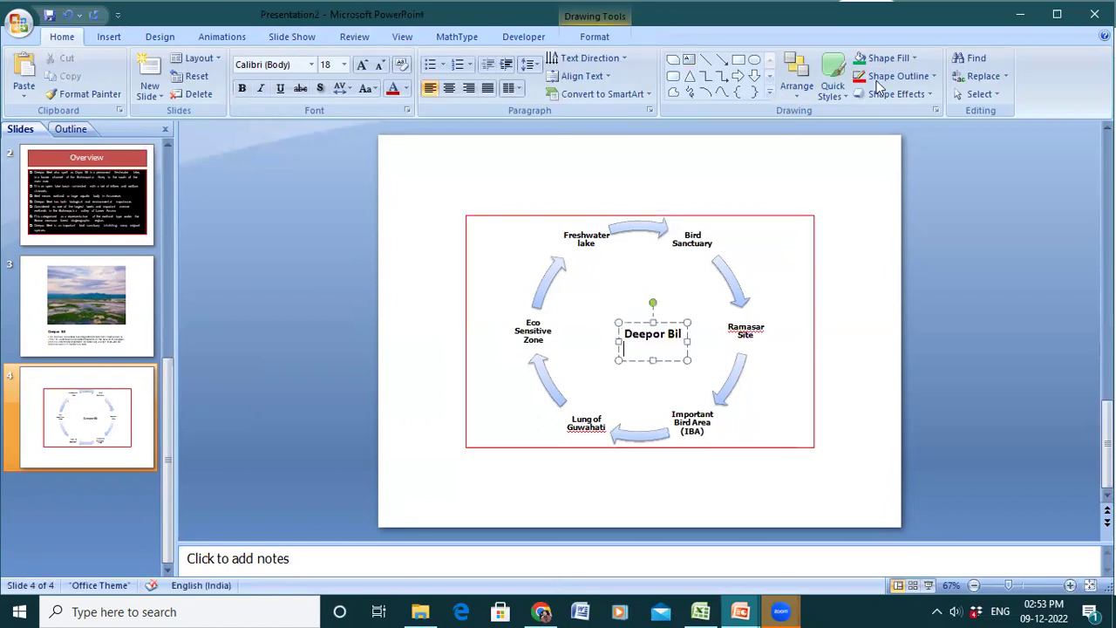
left_click(861, 63)
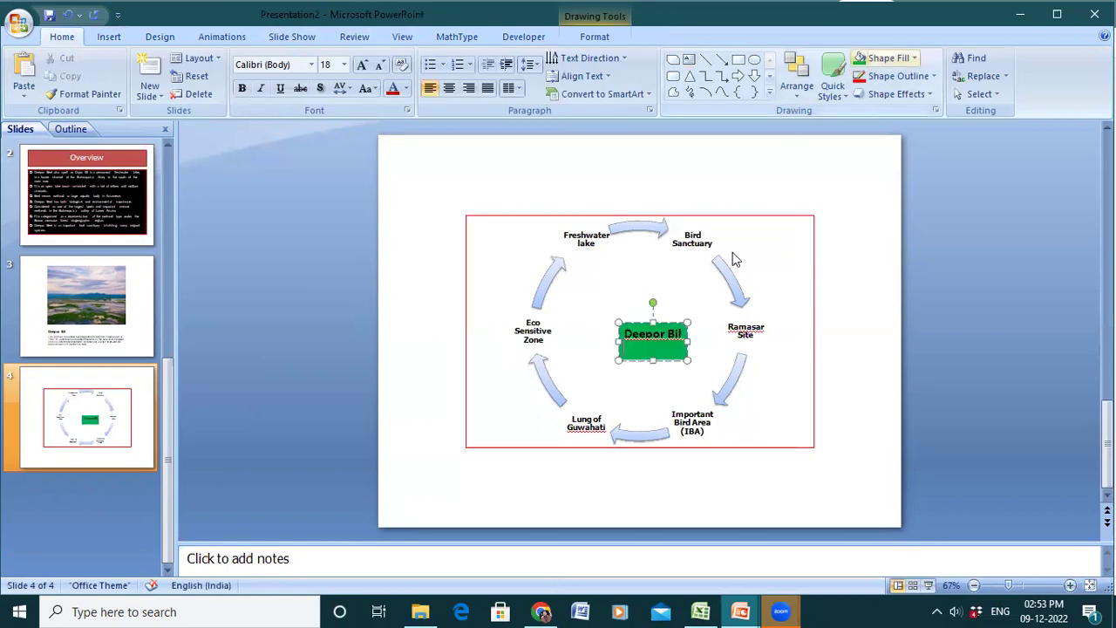
- Resize the green Deepor Bil box by adding a line, widening it, then deleting a line
left_click(654, 358)
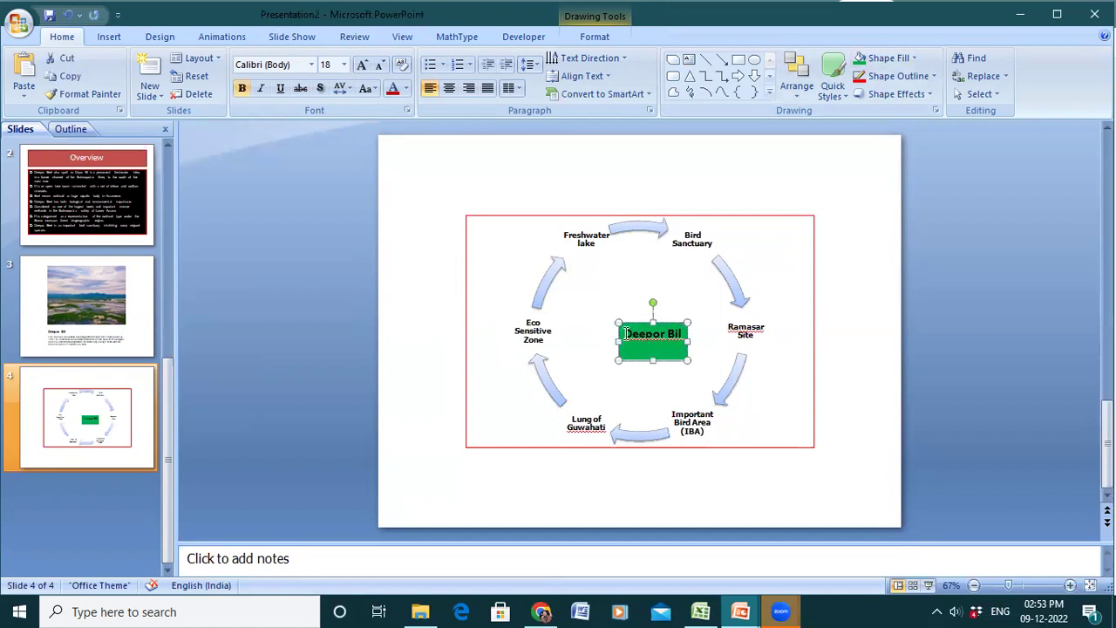
left_click(626, 338)
key("Return")
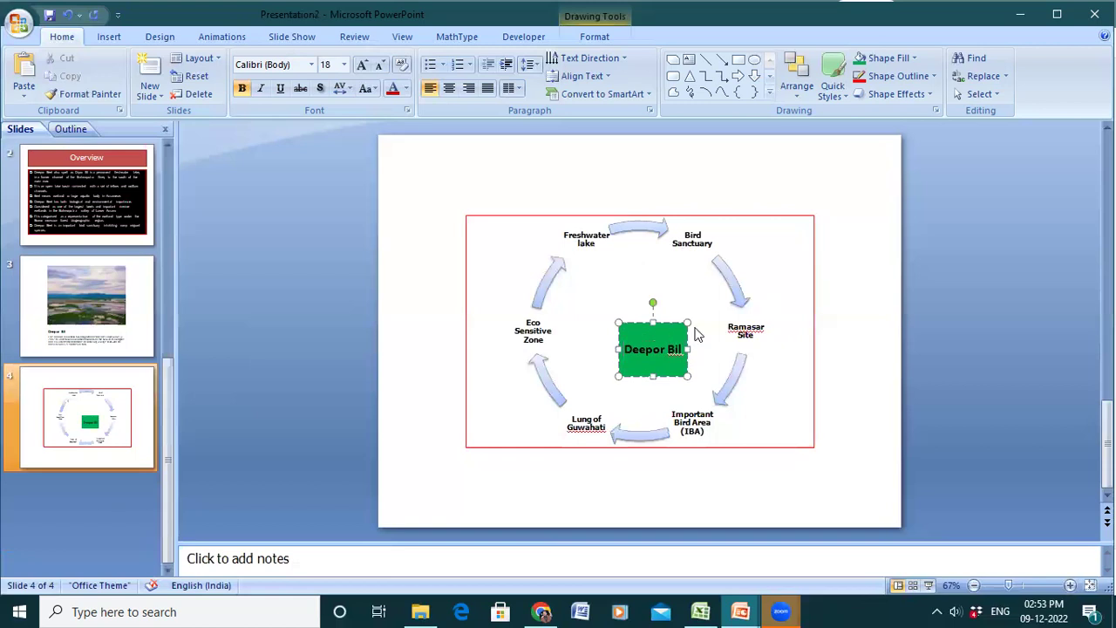
left_click(656, 358)
left_click(655, 357)
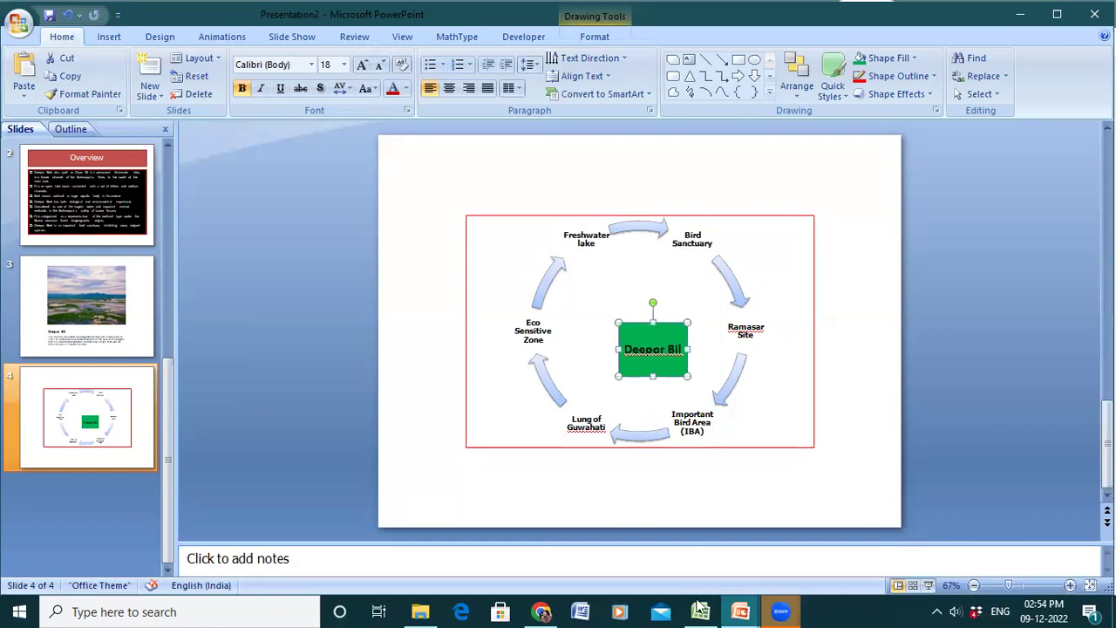
mouse_move(689, 349)
left_mouse_down()
mouse_move(702, 348)
mouse_move(645, 319)
left_mouse_up()
left_click(609, 350)
left_click(665, 332)
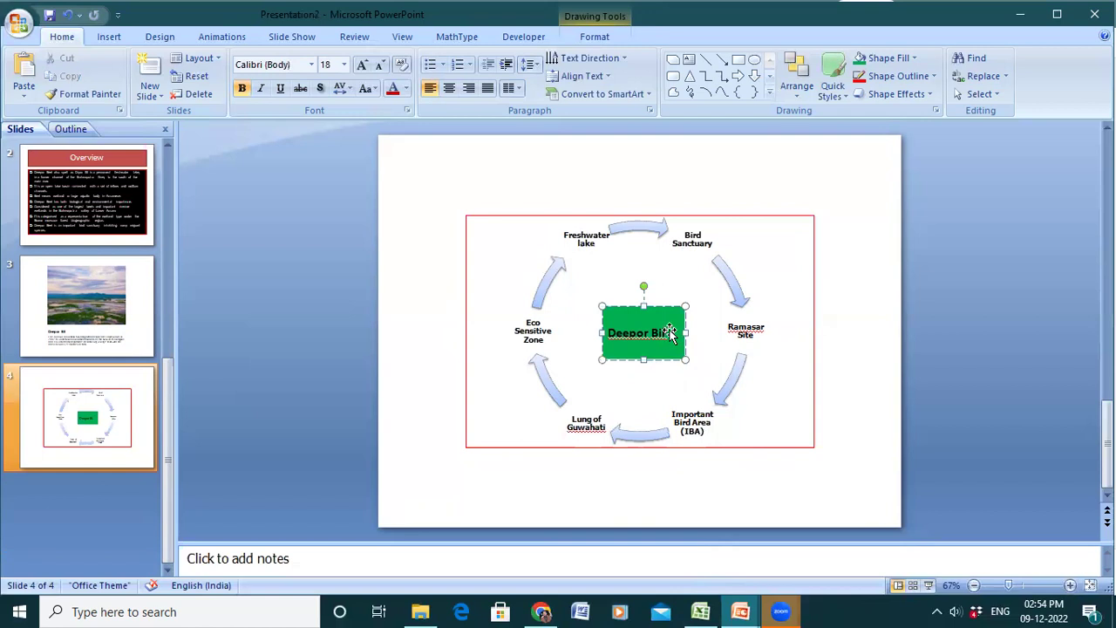
key("Delete")
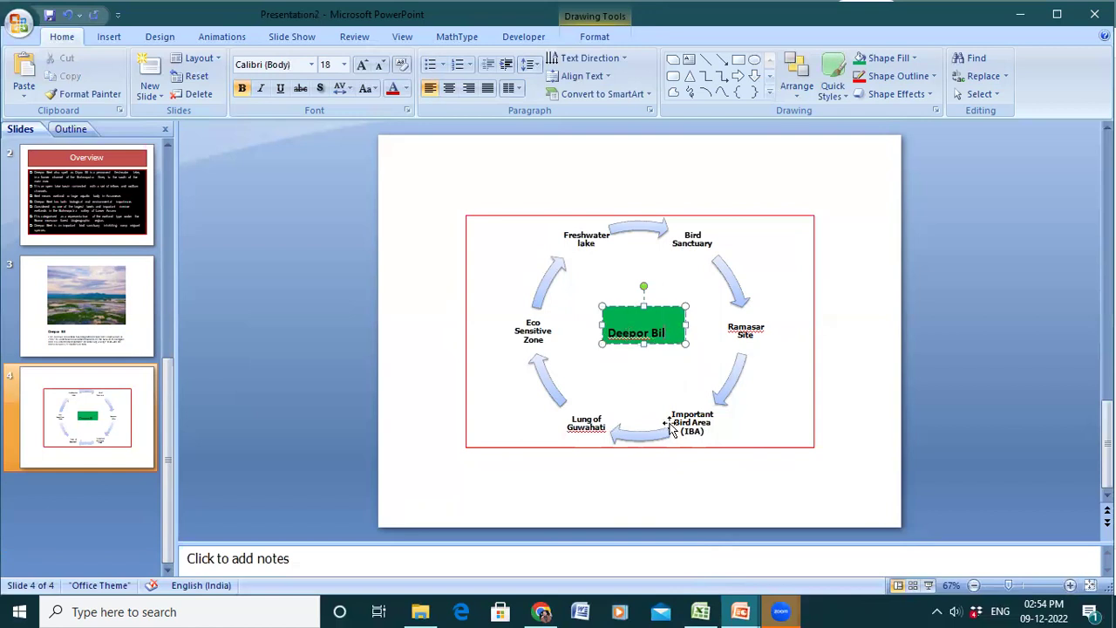
left_click(652, 556)
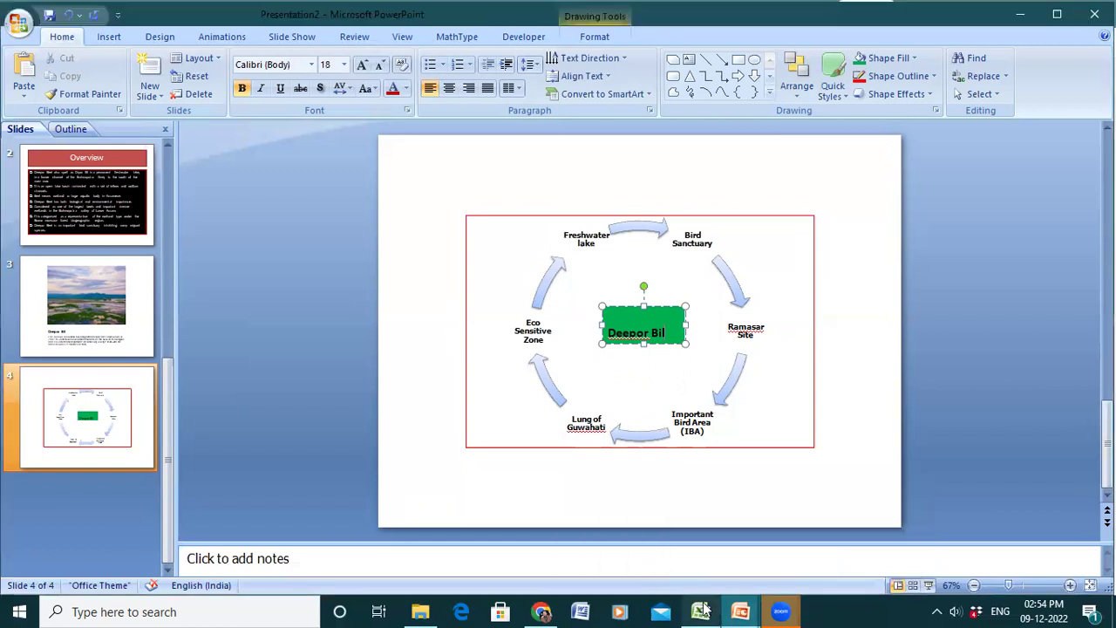
mouse_move(743, 610)
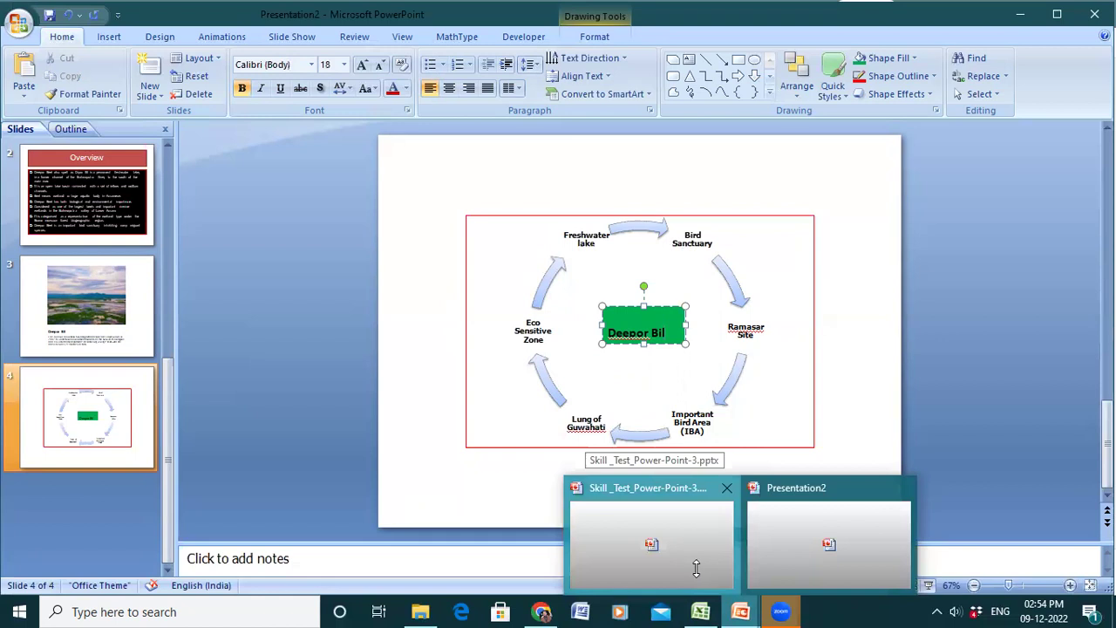
- Remove the blank line above Deepor Bil and move the green box down to the cycle's centre
left_click(696, 570)
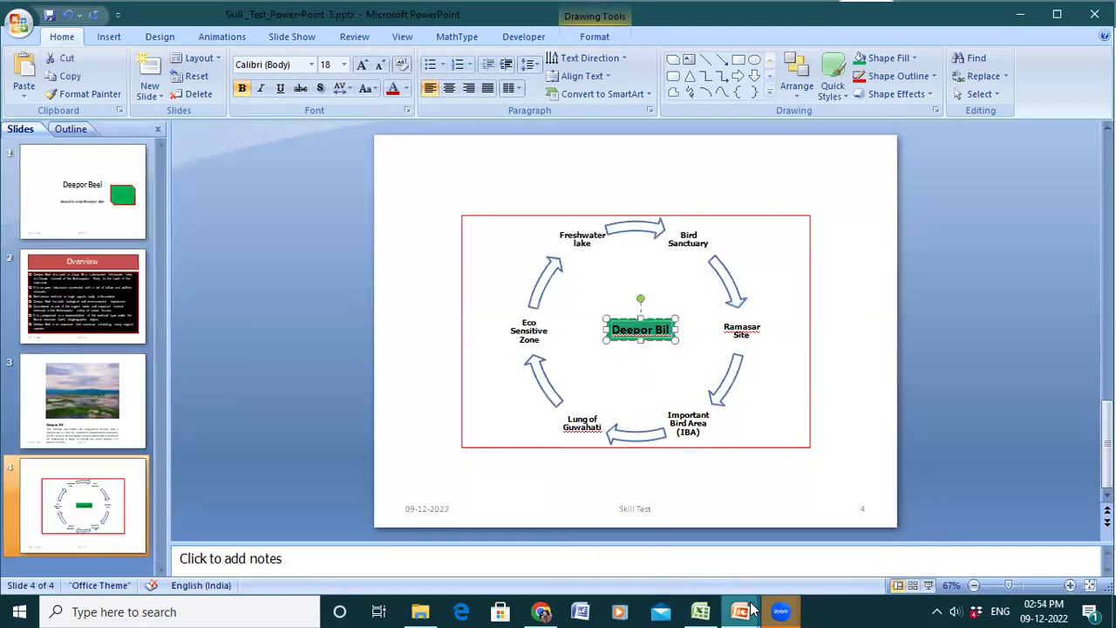
mouse_move(751, 611)
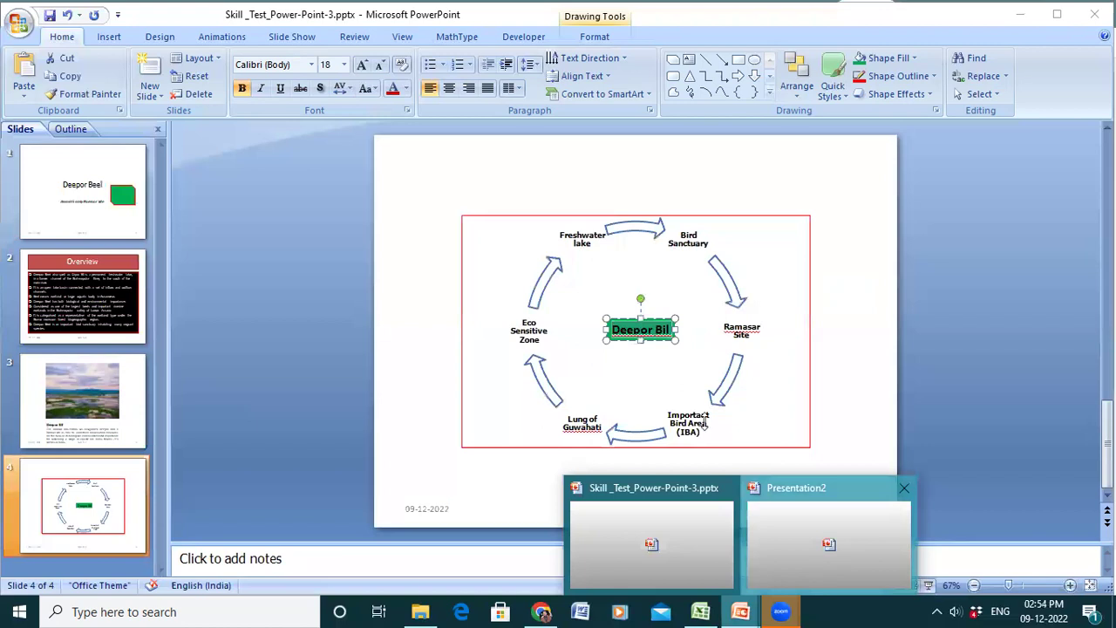
left_click(819, 563)
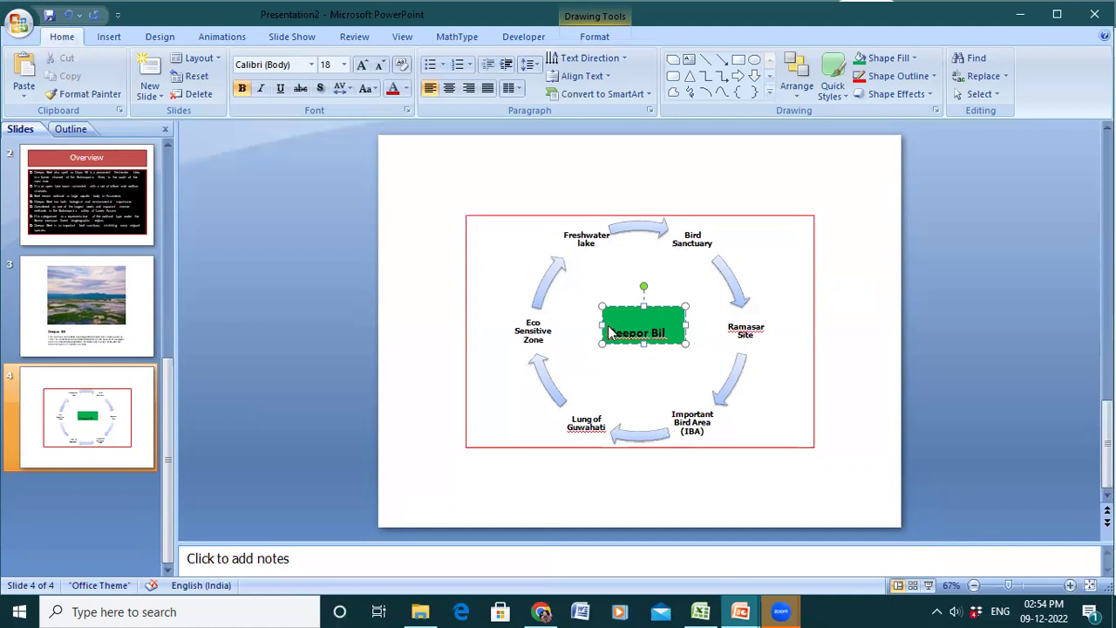
key("BackSpace")
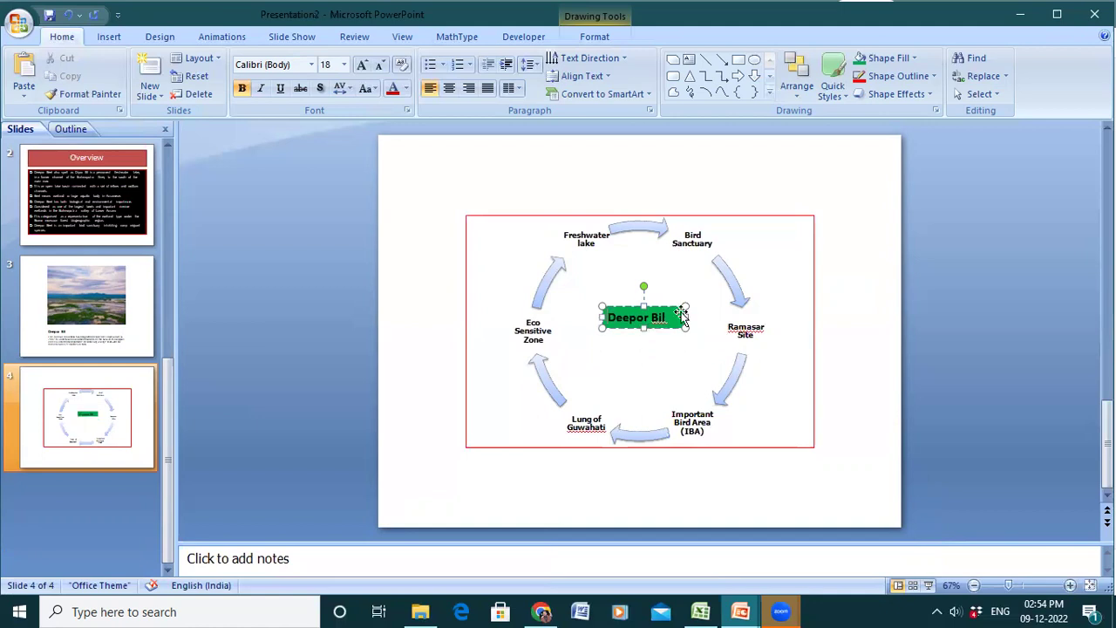
left_click_drag(661, 309, 658, 324)
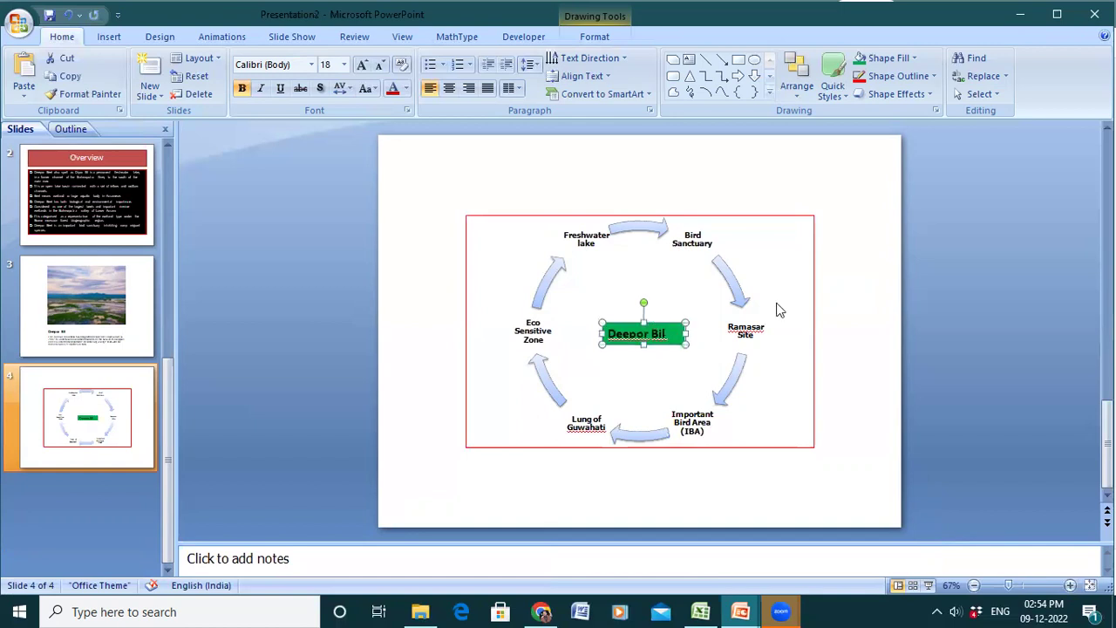
left_click(675, 251)
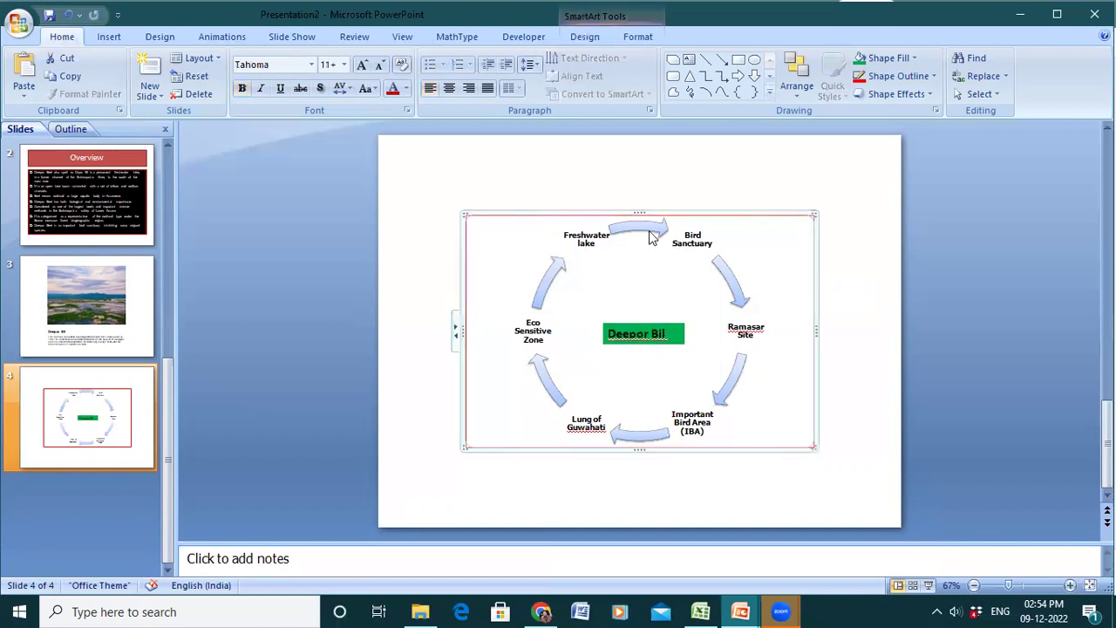
left_click(650, 236)
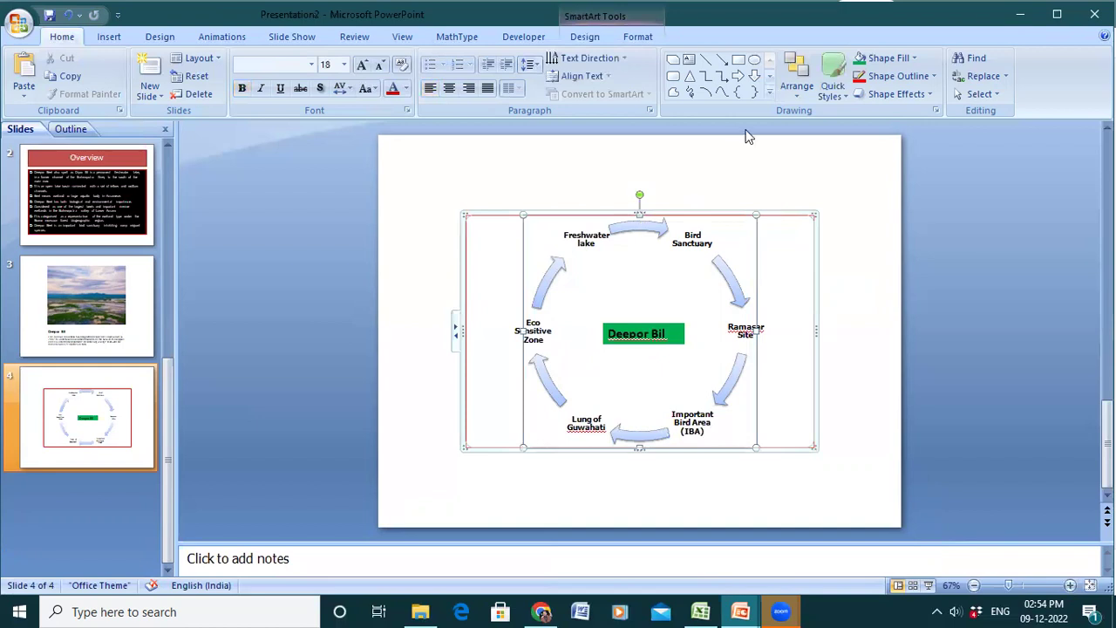
- Try other SmartArt styles on the cycle, then reapply the third, lighter style
left_click(592, 40)
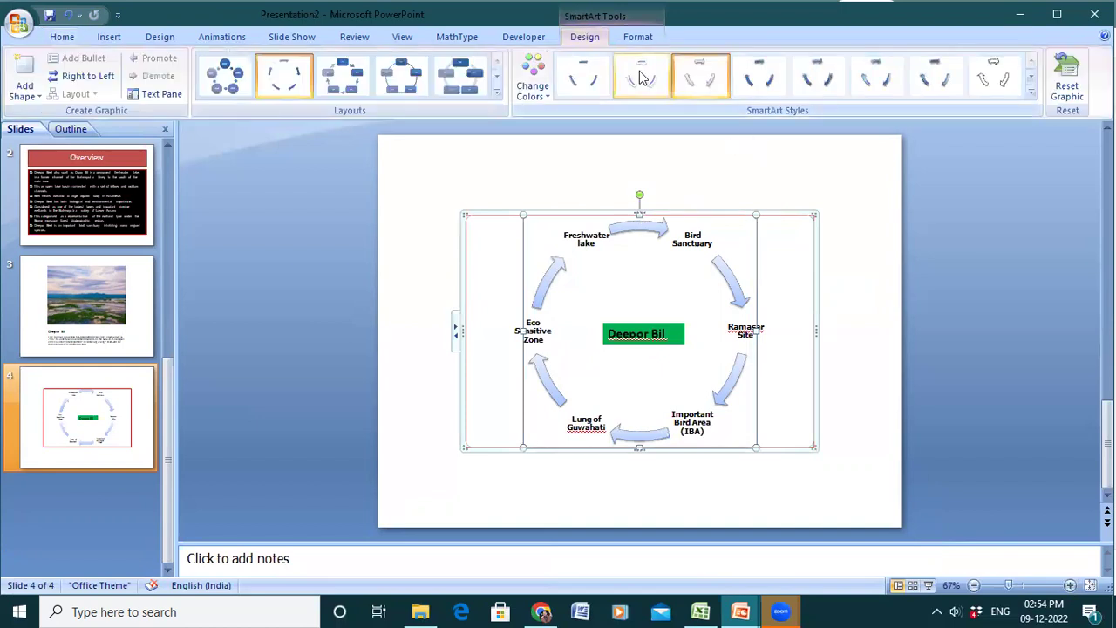
left_click(600, 81)
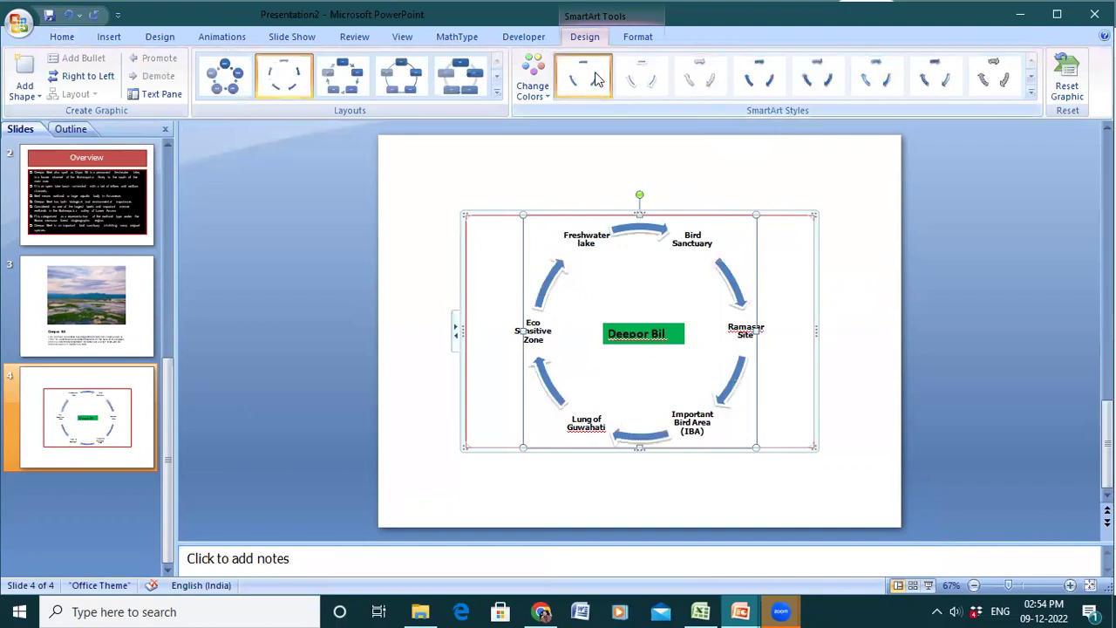
left_click(1033, 83)
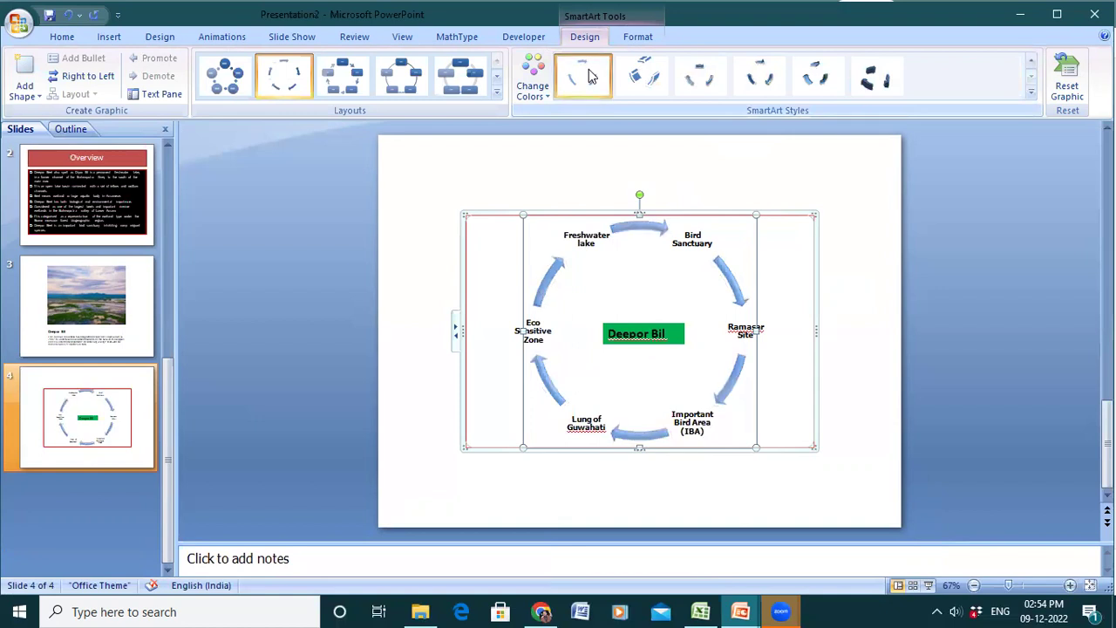
left_click(1033, 62)
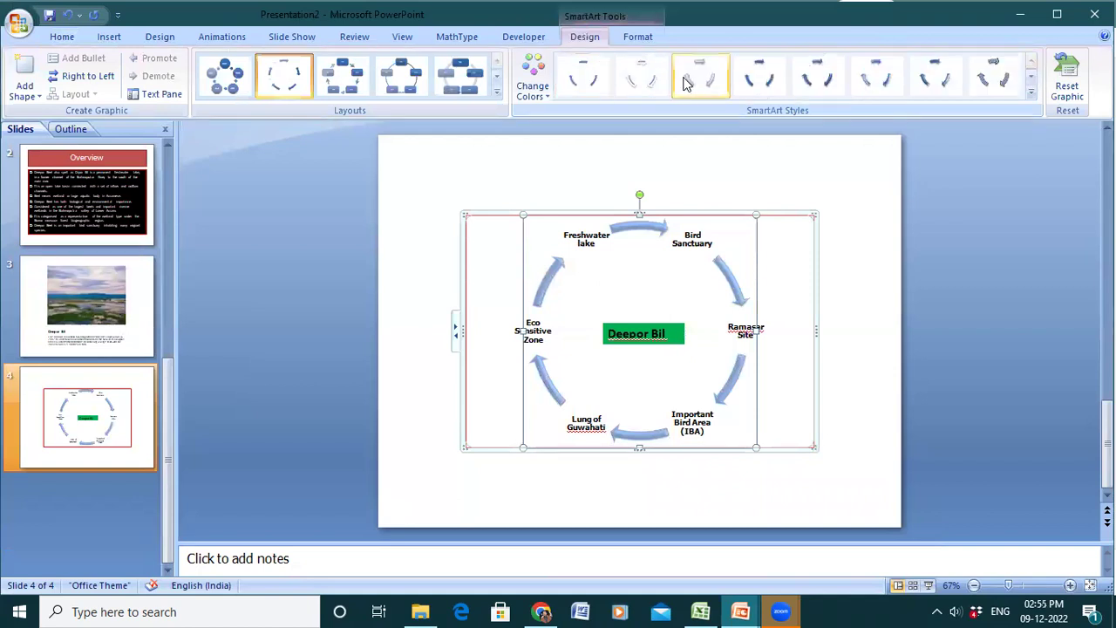
left_click(687, 82)
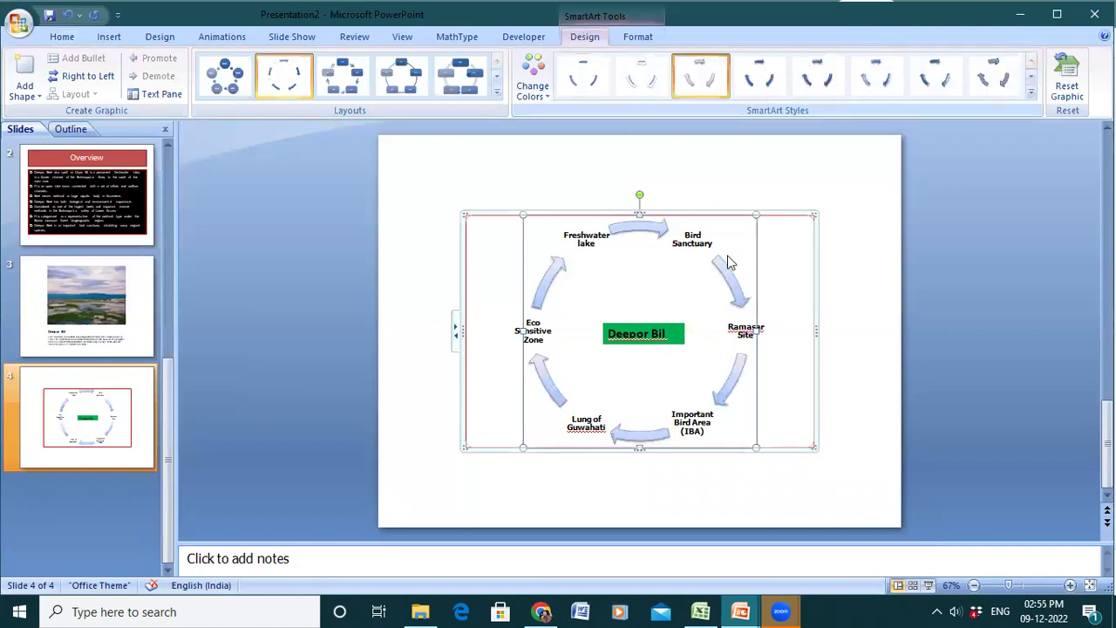
left_click(787, 310)
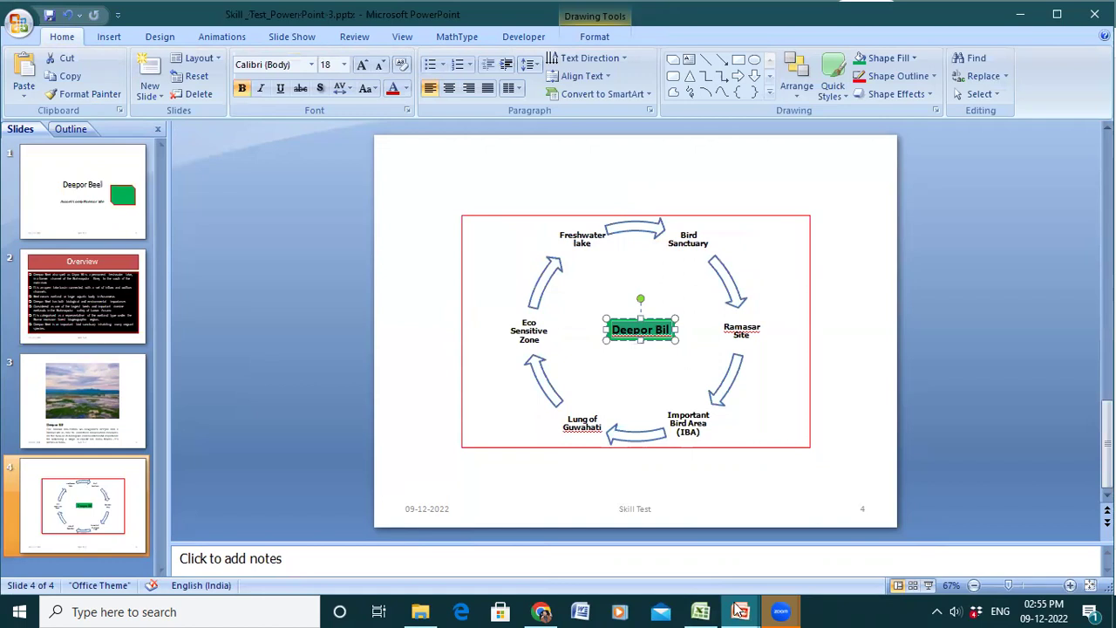
- Add the date, slide numbers and the footer 'Skill Test' to all slides
mouse_move(739, 610)
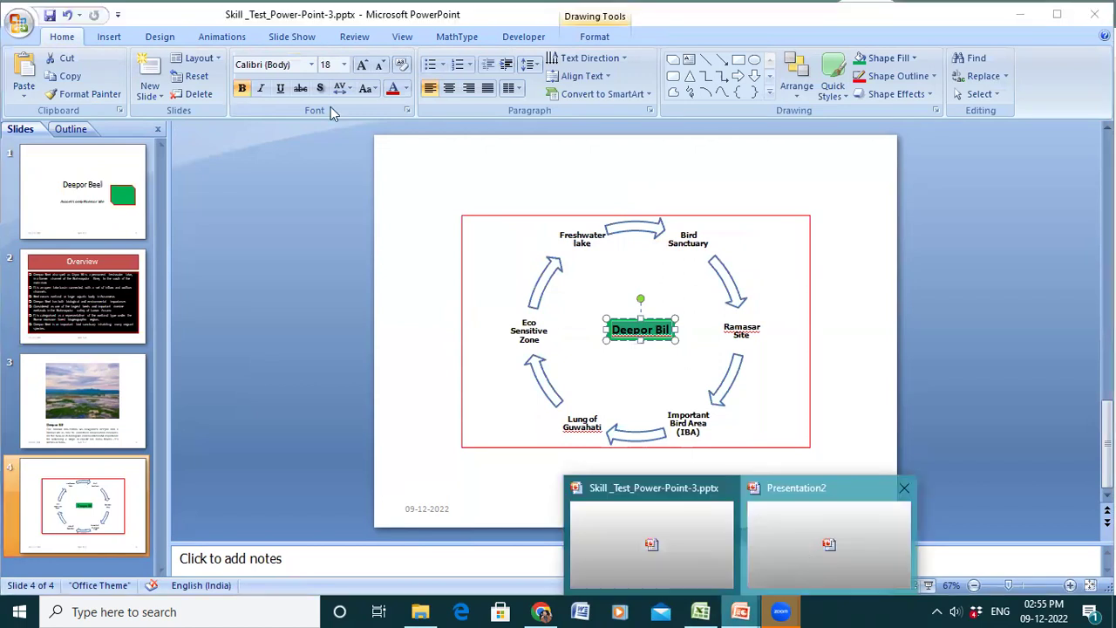
left_click(103, 38)
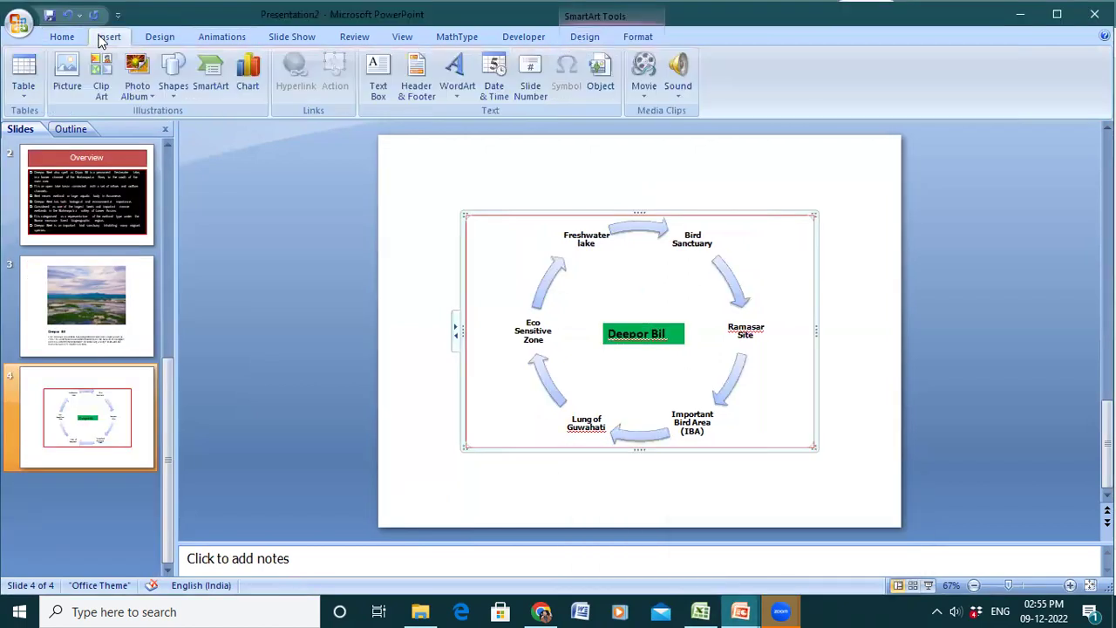
left_click(407, 68)
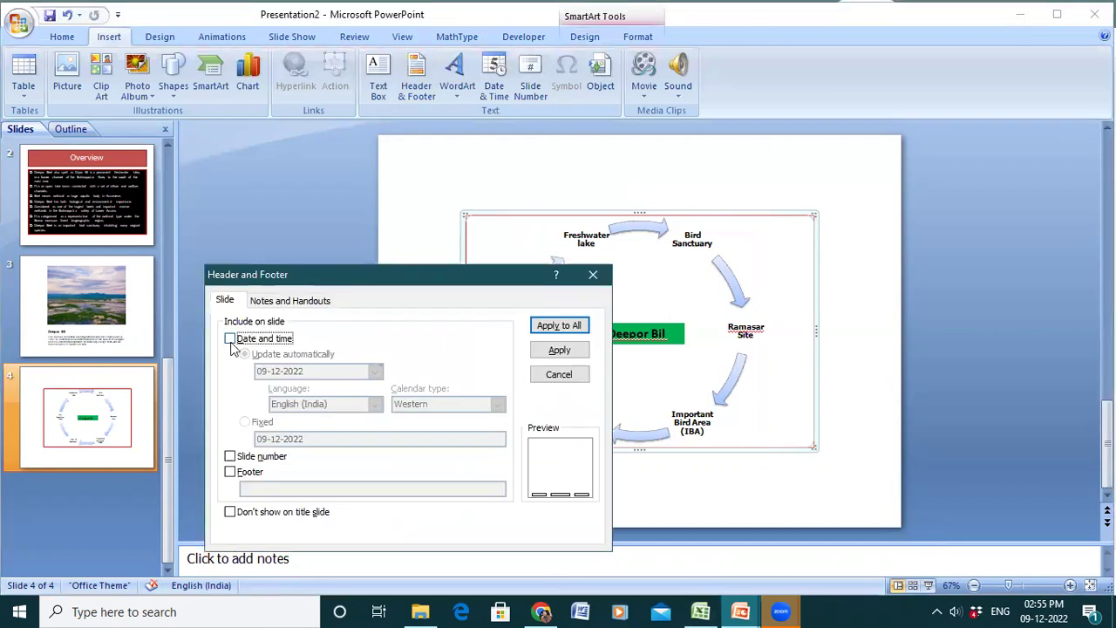
left_click(230, 339)
left_click(230, 456)
left_click(255, 491)
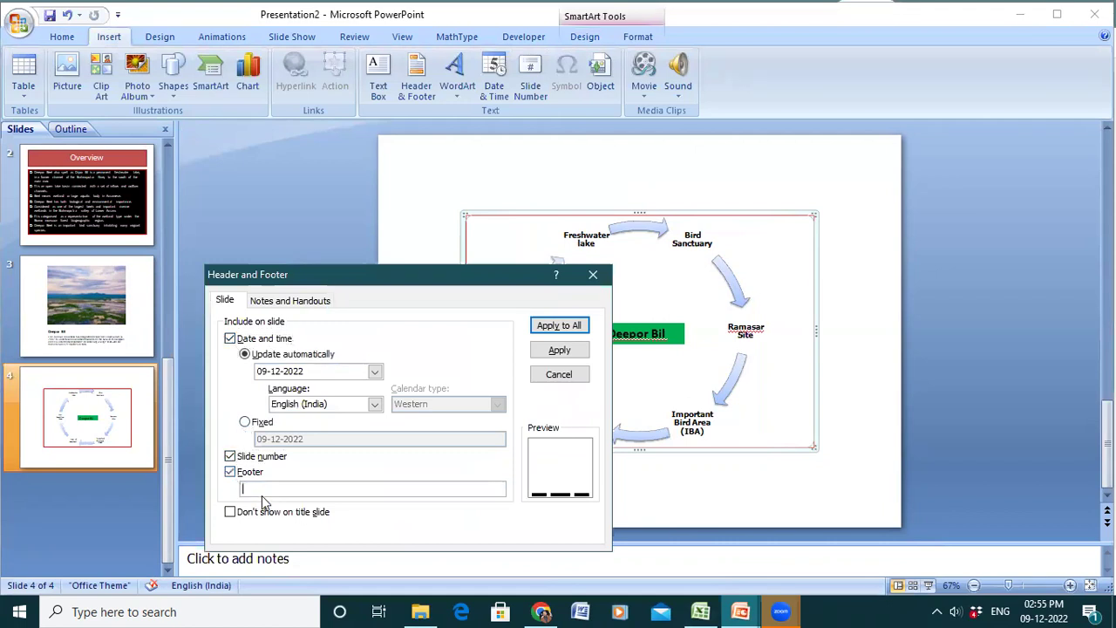
type("Skill Test")
left_click(563, 328)
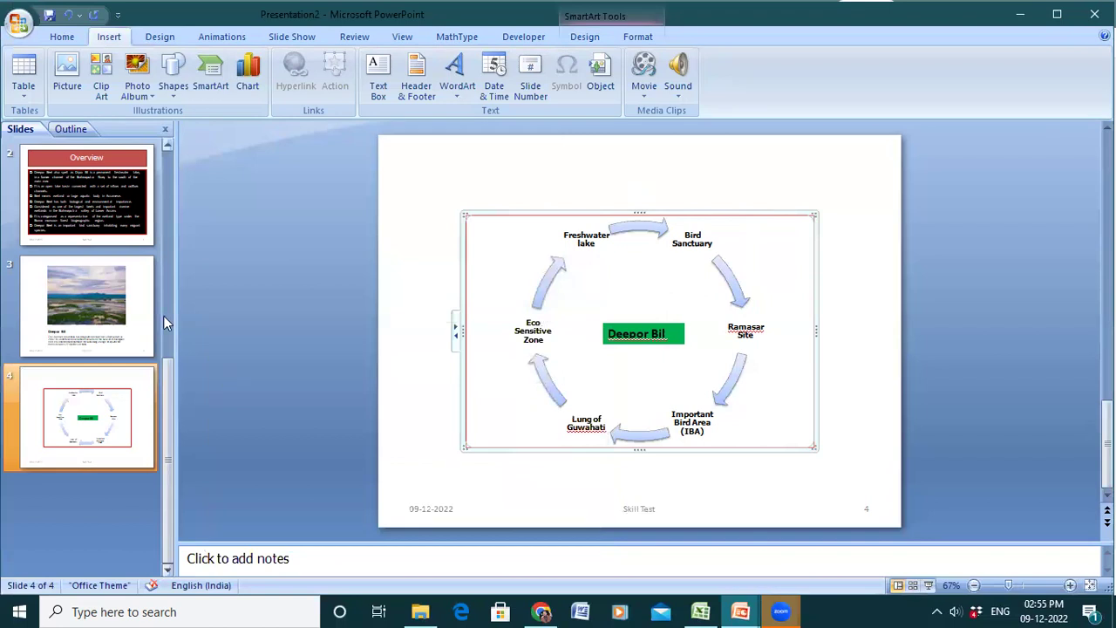
scroll(167, 290, "up", 2)
- Add a top-right text box on slide 1 with the student's name and roll number on two lines
left_click(75, 200)
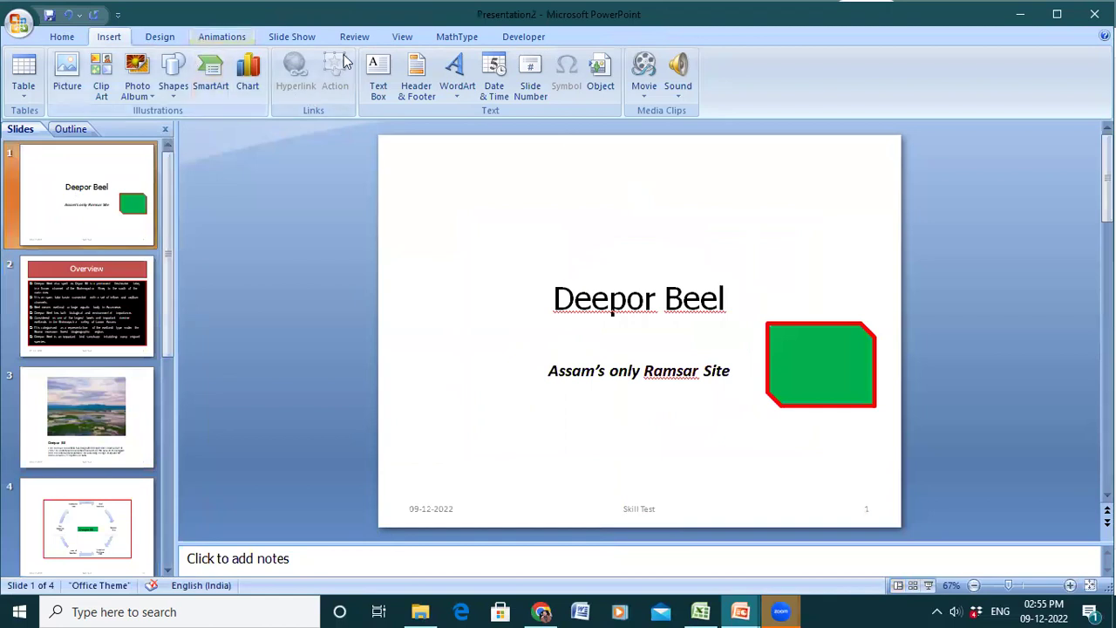
left_click(378, 77)
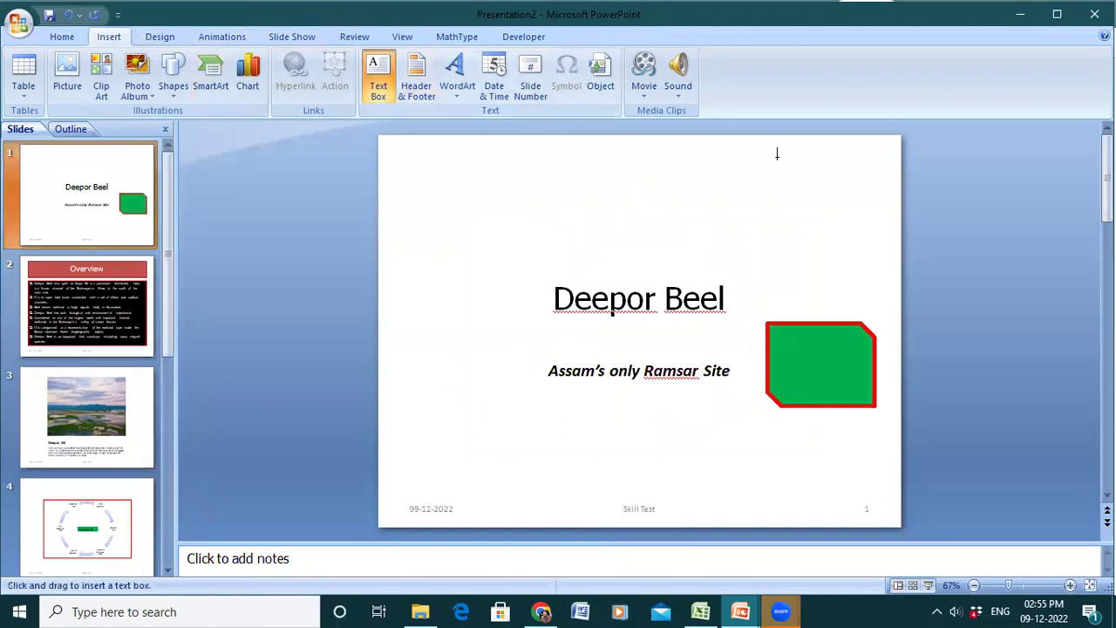
left_click(778, 175)
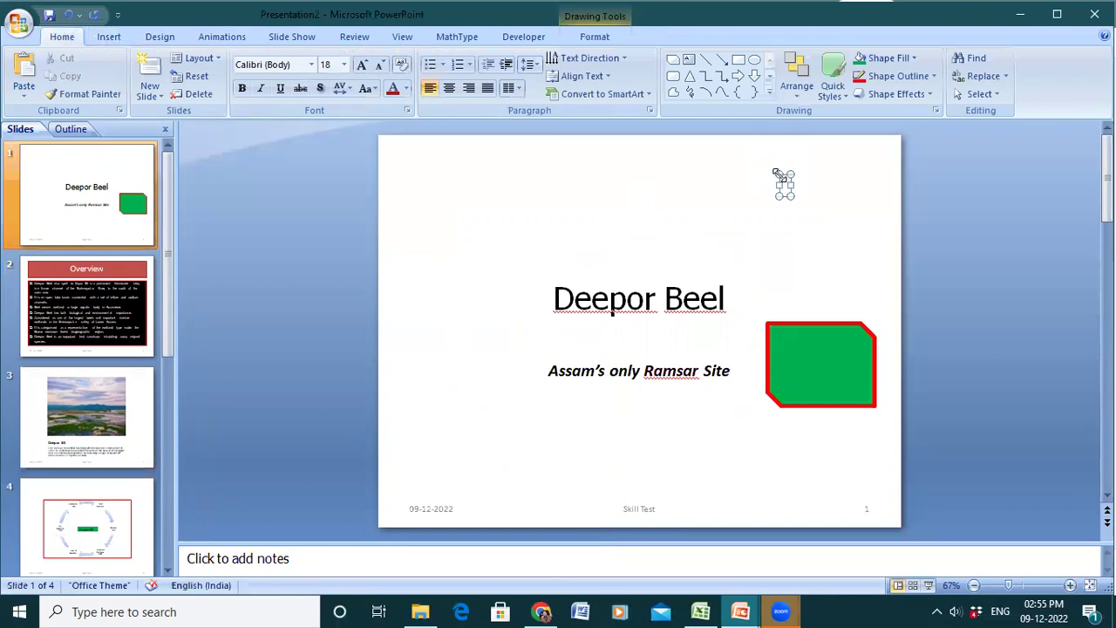
type("Name : ")
type("Rah")
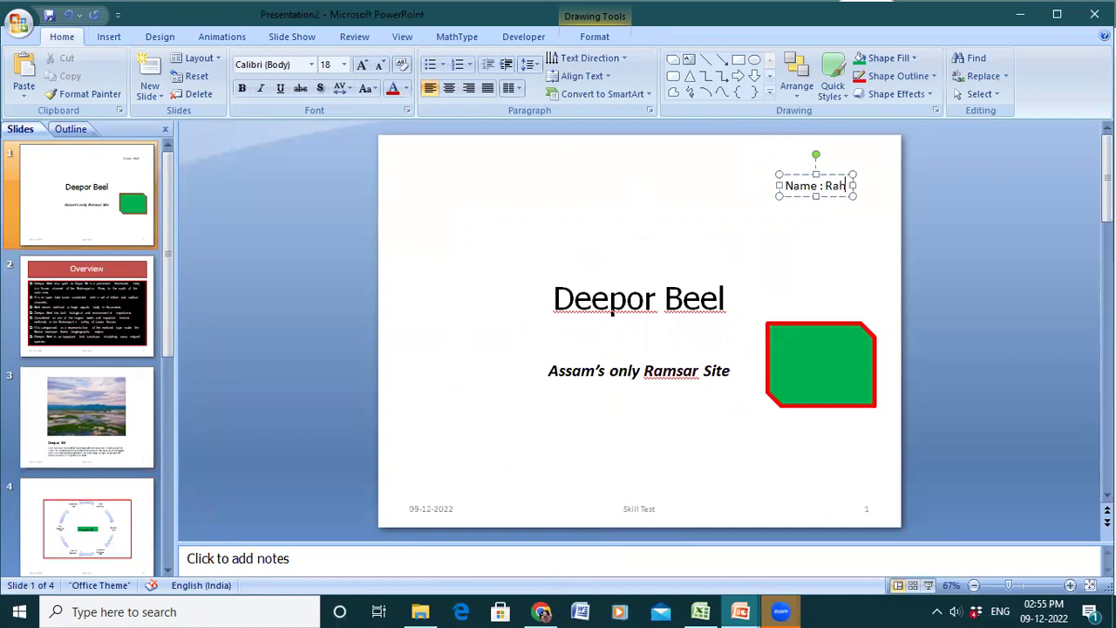
type("ul Bola")
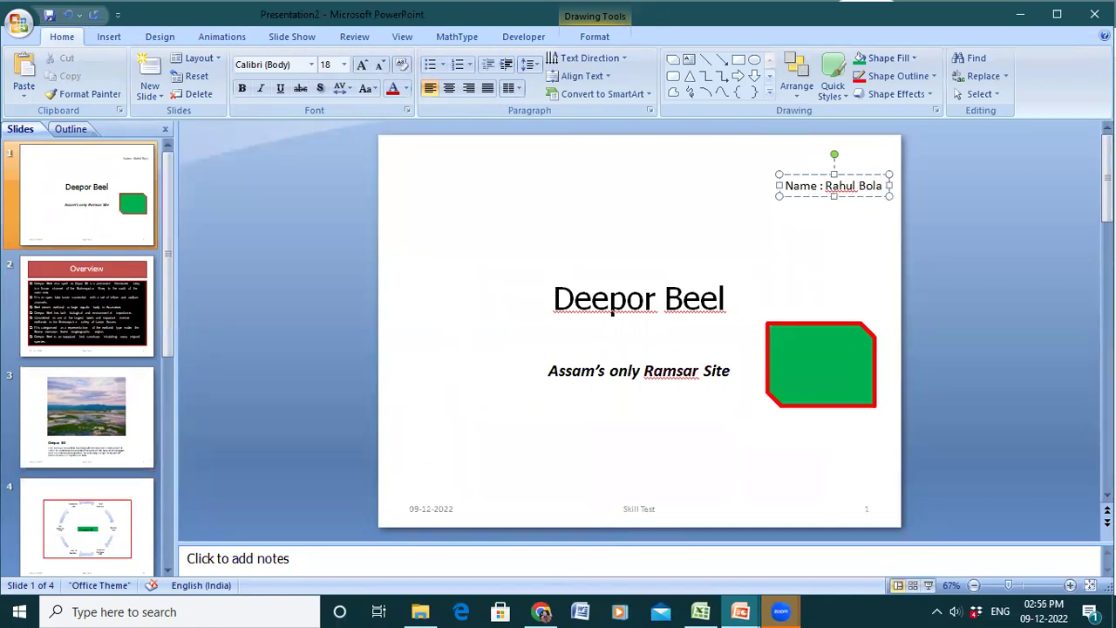
key("BackSpace")
key("BackSpace")
type("ra")
key("Return")
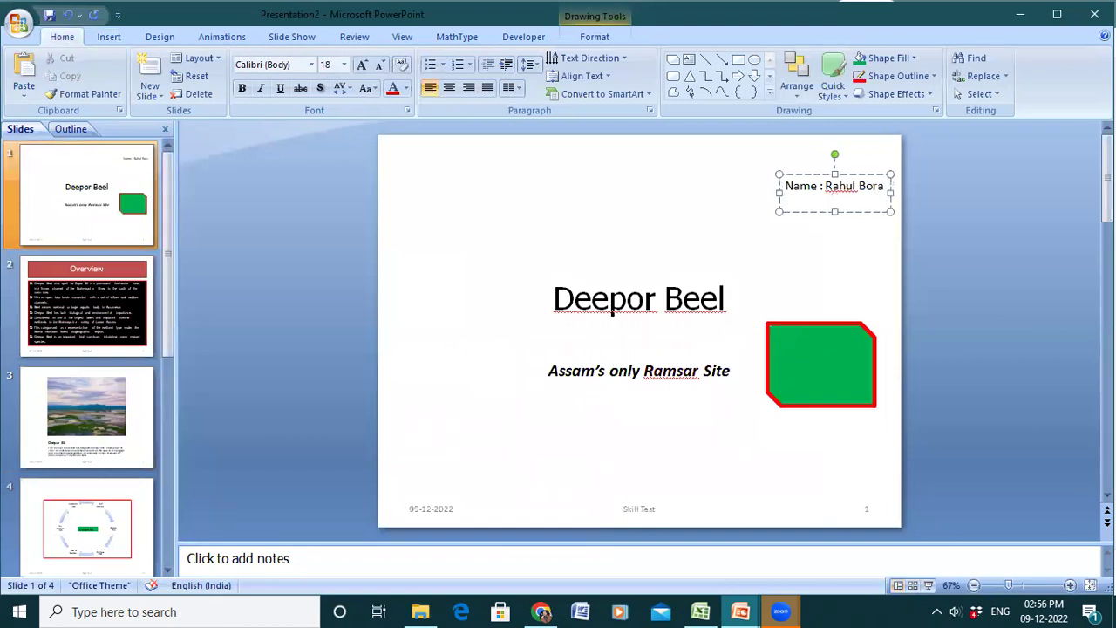
type("l No. 123")
type("45")
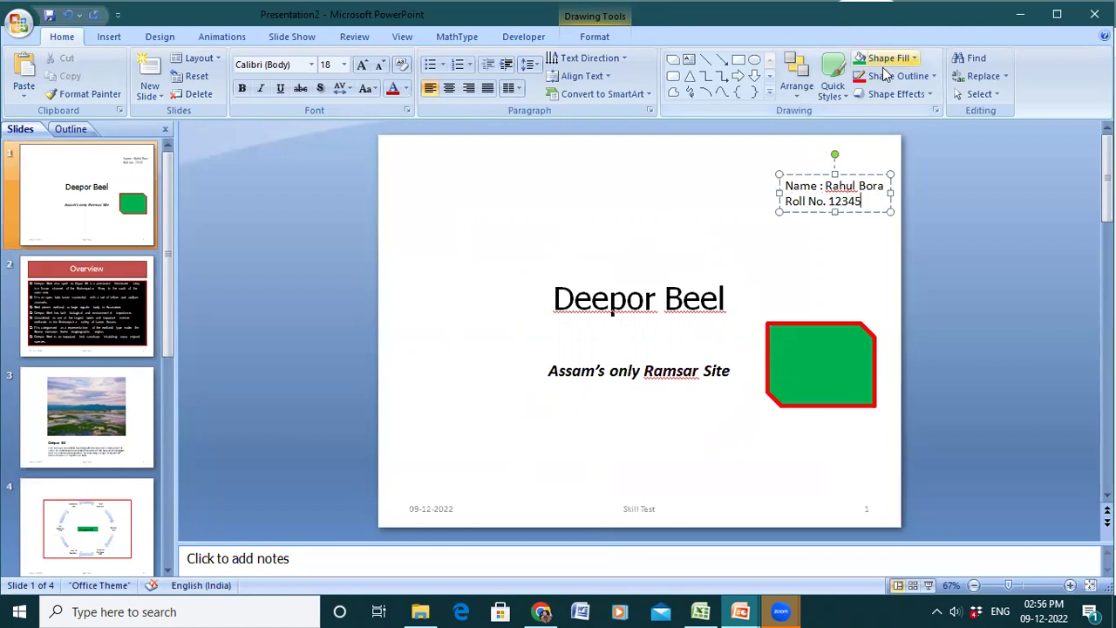
- Give the name and roll number text box a black outline
left_click(894, 79)
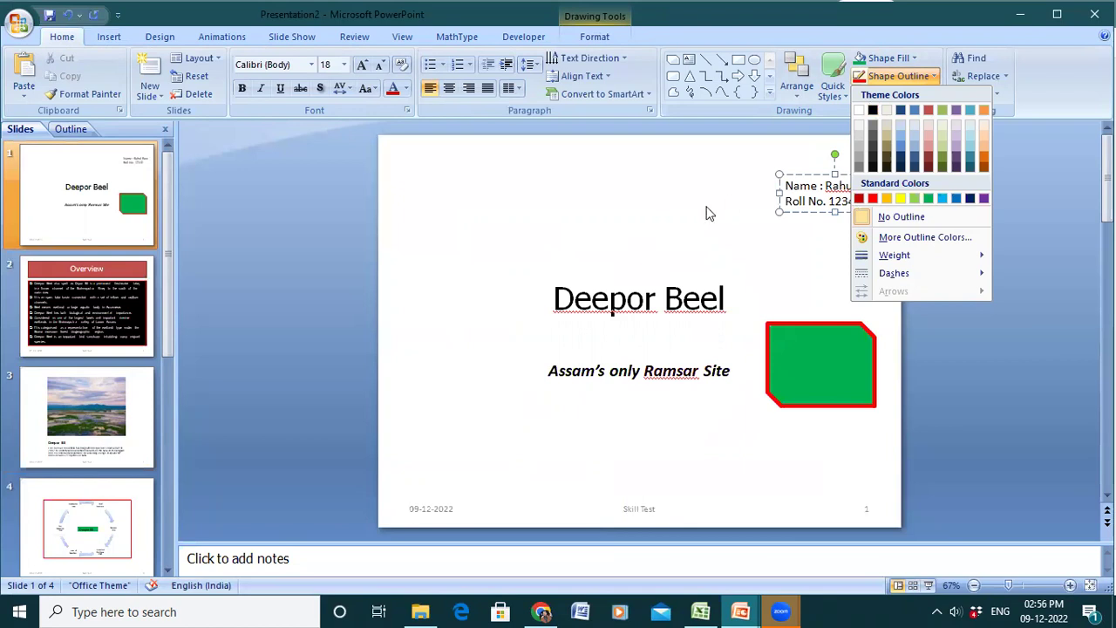
left_click(708, 213)
left_click(877, 80)
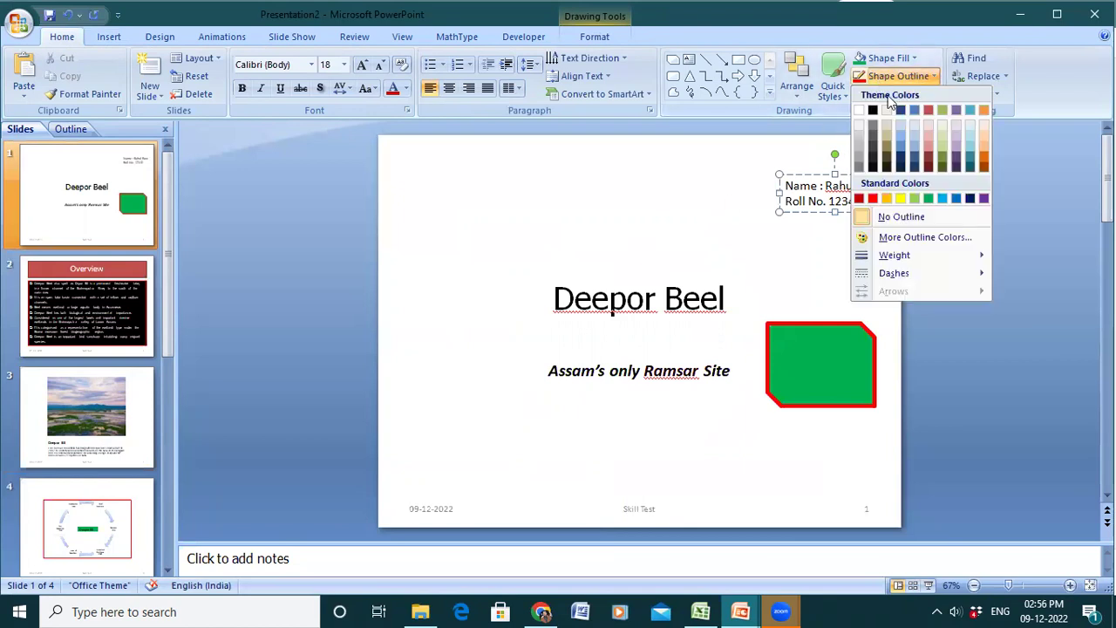
left_click(744, 225)
left_click(744, 223)
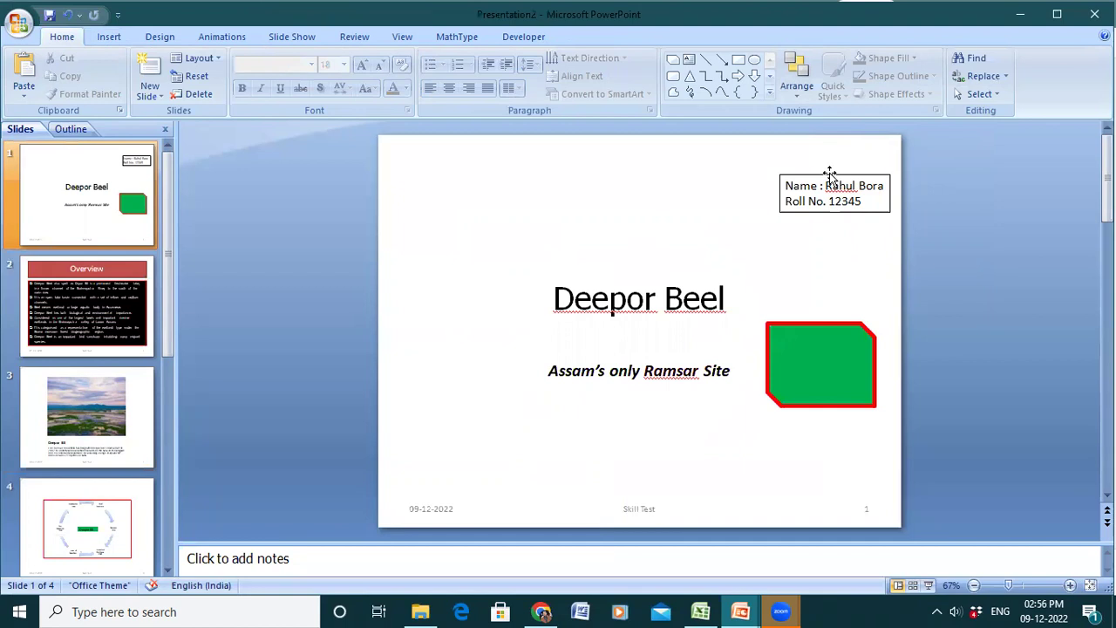
left_click(829, 172)
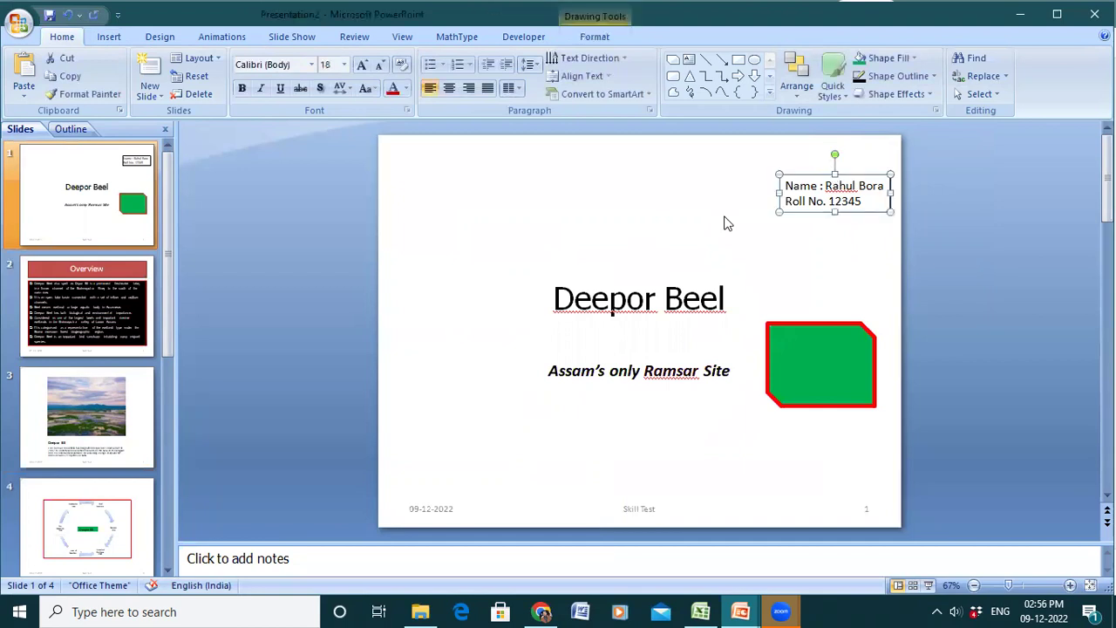
- Save the presentation as Deepor Beel.pptx in the Skil_Test folder
left_click(568, 257)
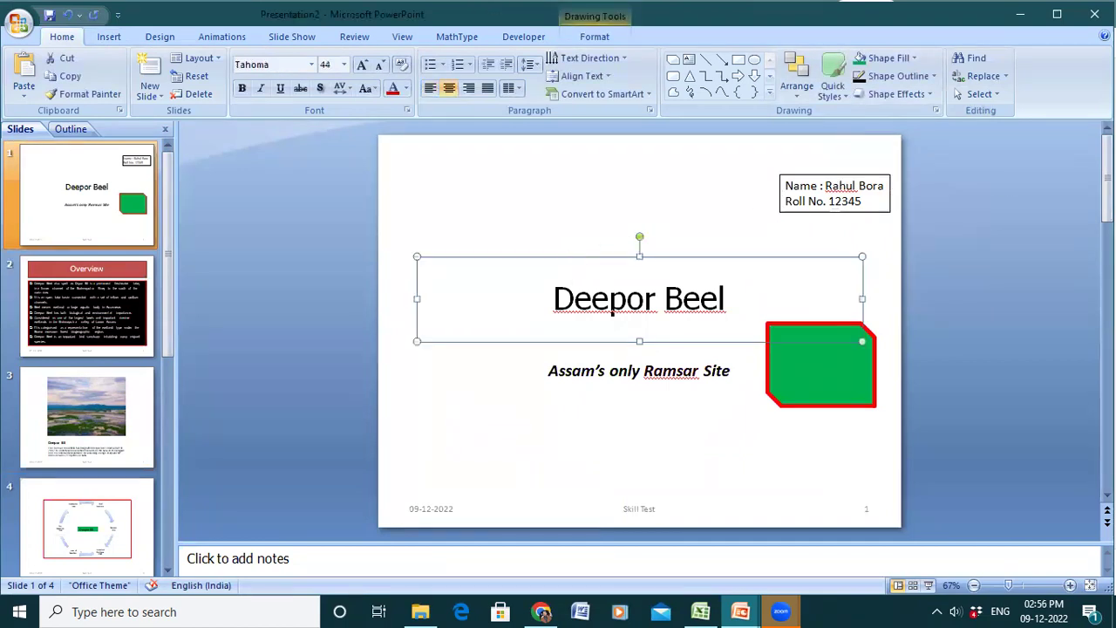
left_click_drag(1107, 174, 1107, 436)
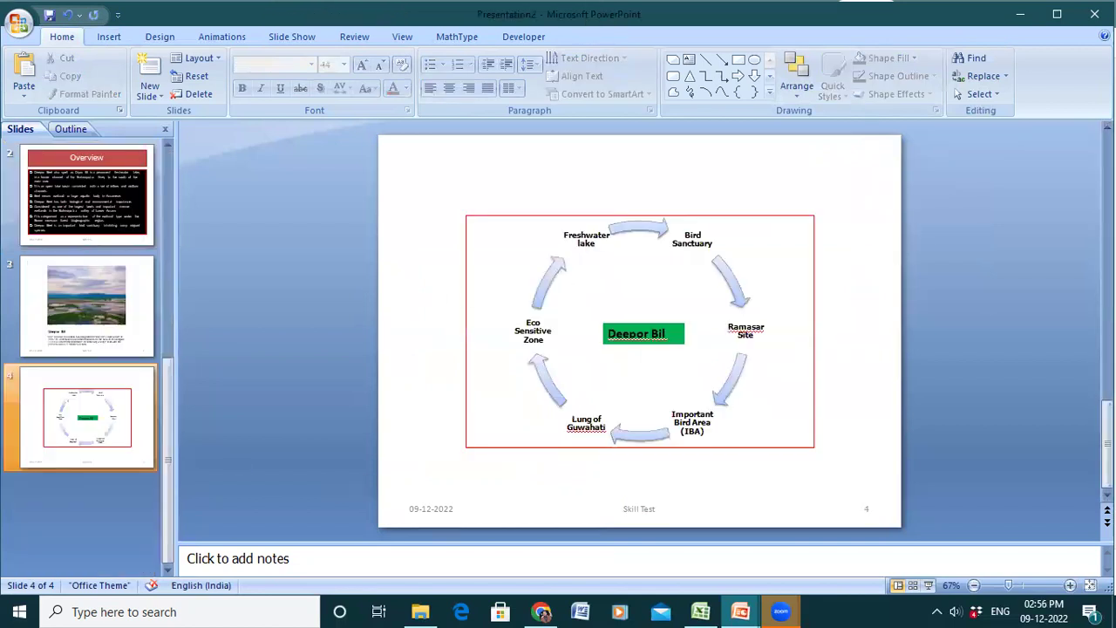
scroll(640, 331, "up", 1)
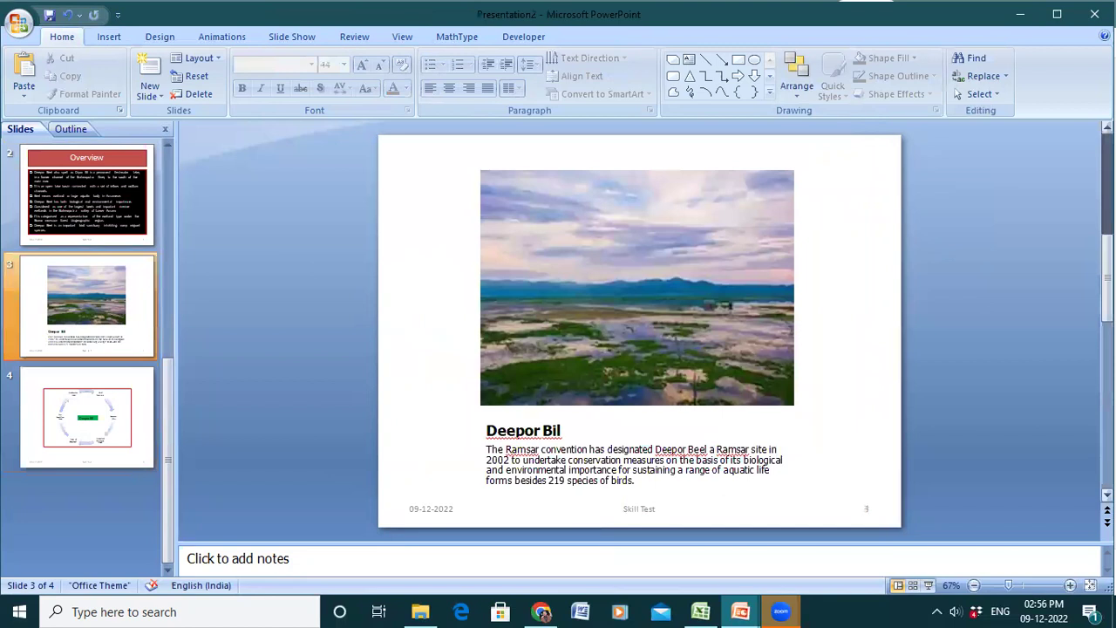
scroll(611, 313, "up", 2)
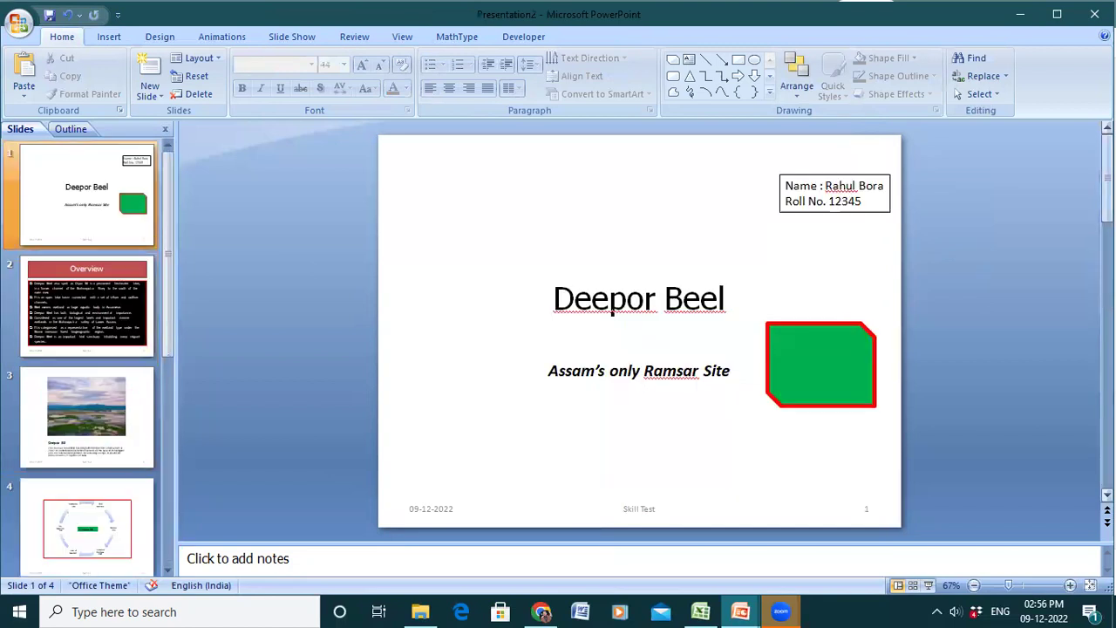
key("ctrl+s")
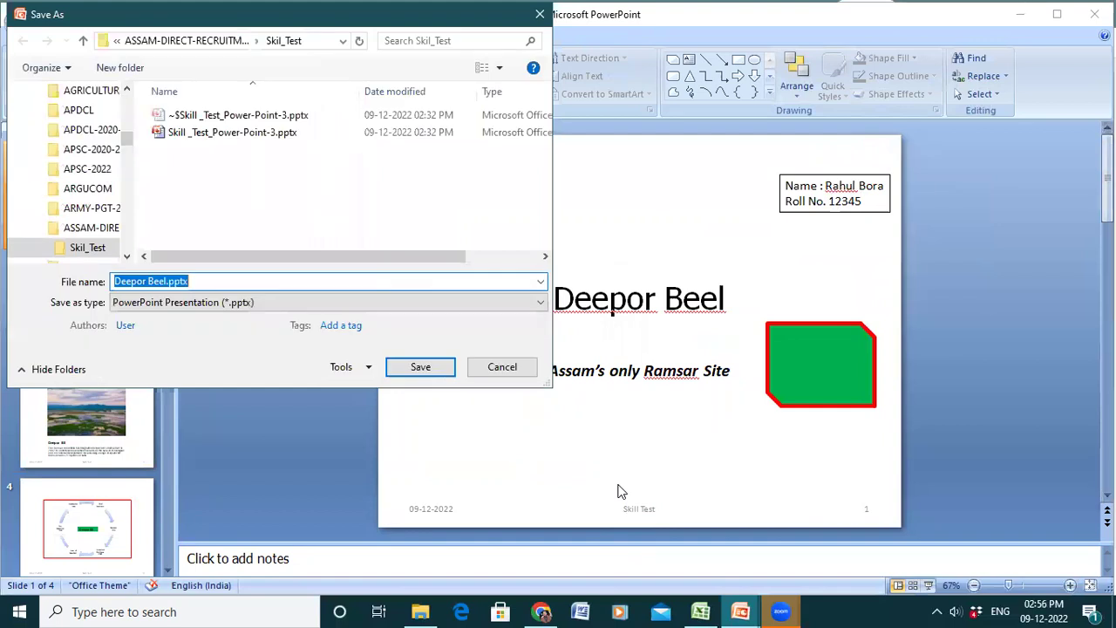
key("Return")
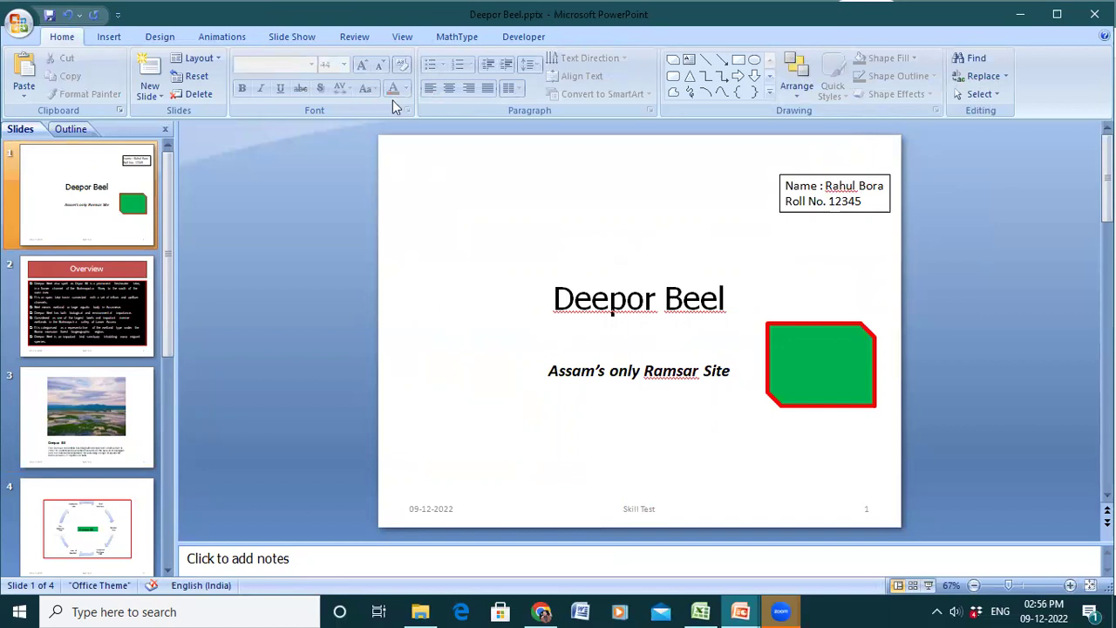
- Set printing of all slides to Microsoft Print to PDF and open the printer's Properties
left_click(23, 28)
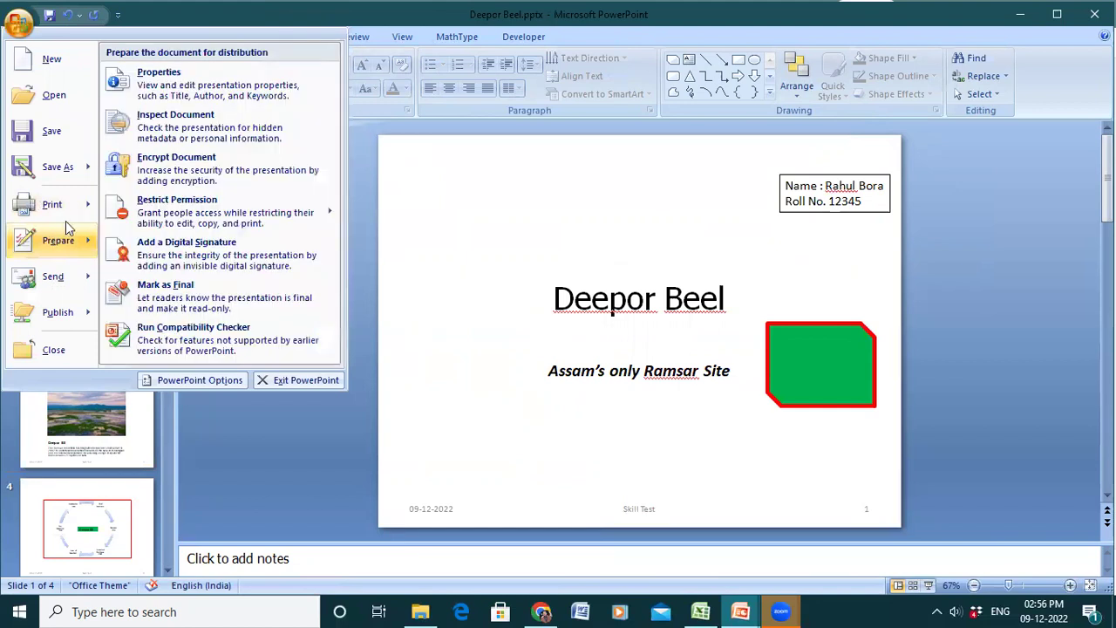
mouse_move(68, 216)
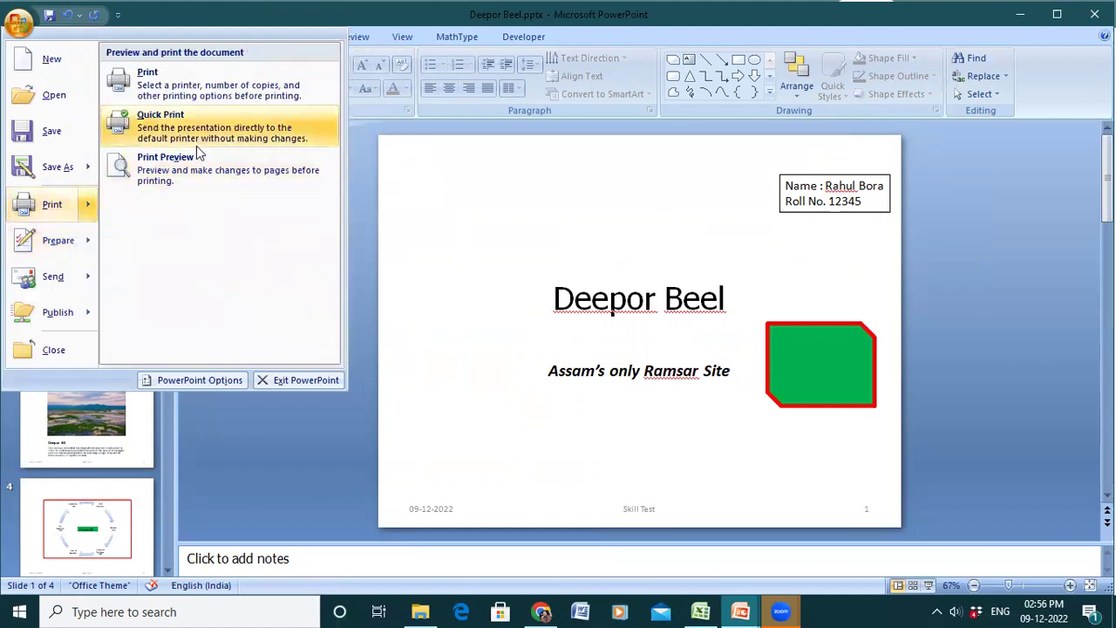
left_click(229, 80)
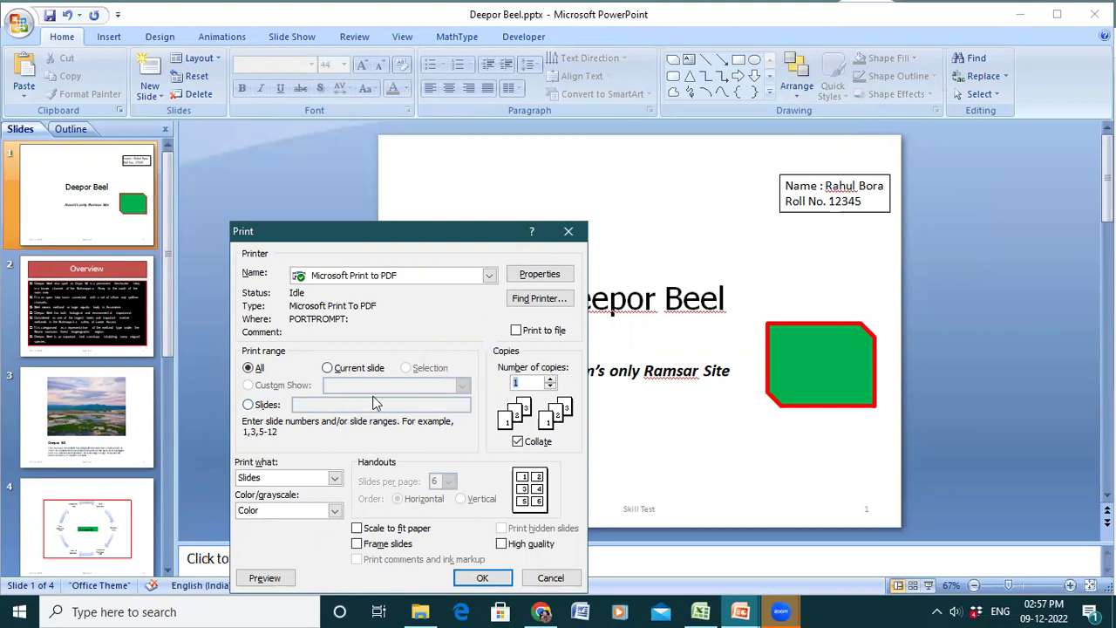
left_click(258, 406)
type("3-4")
left_click(252, 368)
left_click(562, 279)
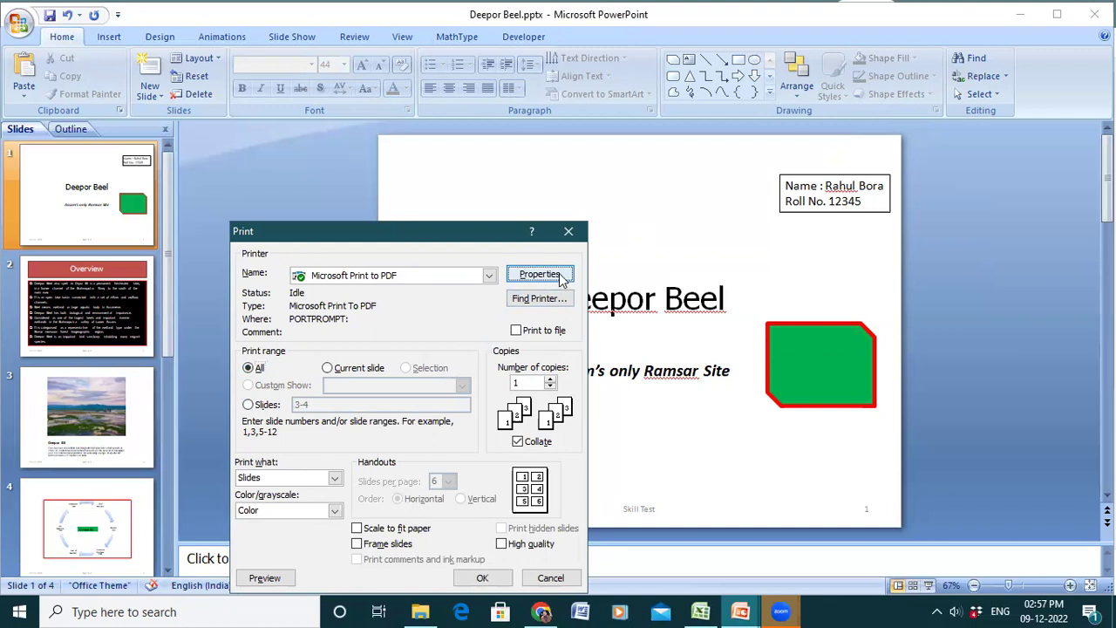
- Set the PDF printer's page orientation to Landscape
left_click(561, 278)
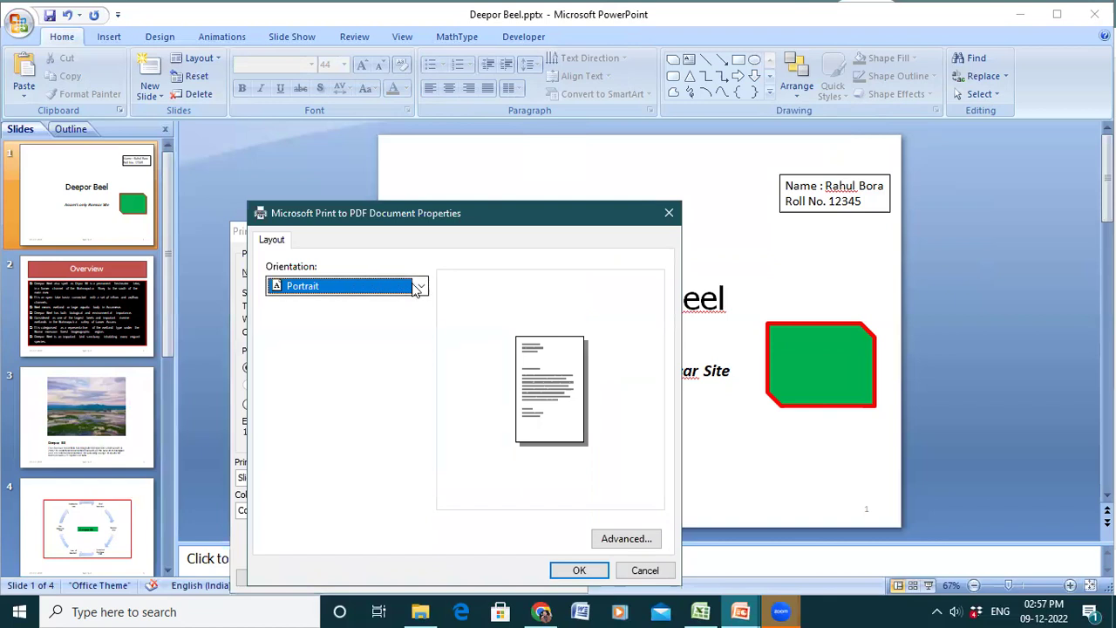
left_click(420, 288)
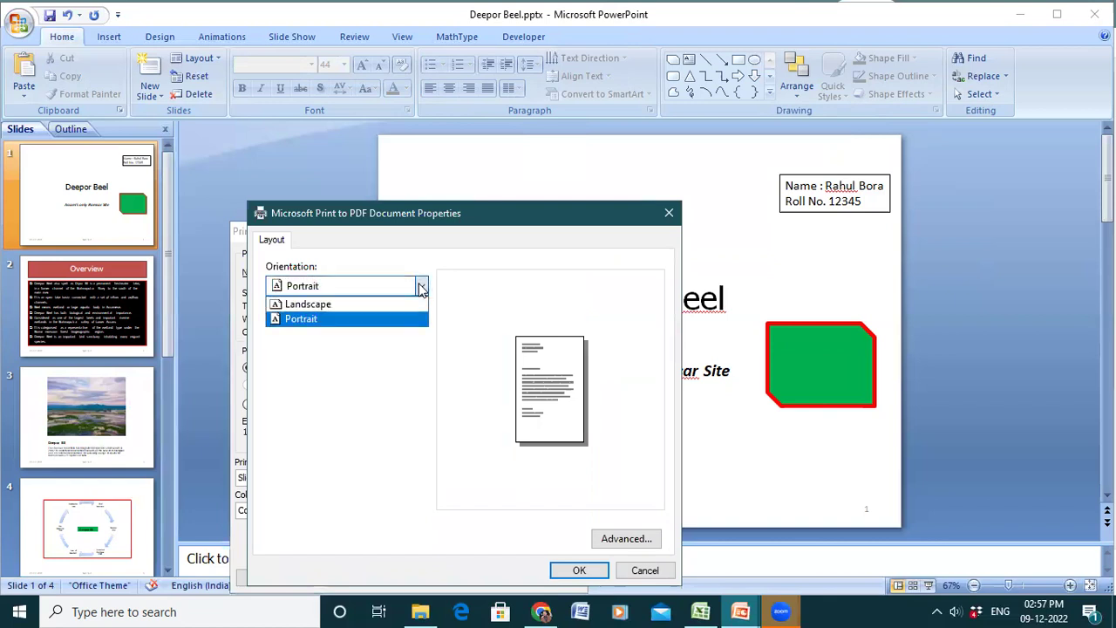
left_click(407, 294)
left_click(404, 295)
left_click(402, 302)
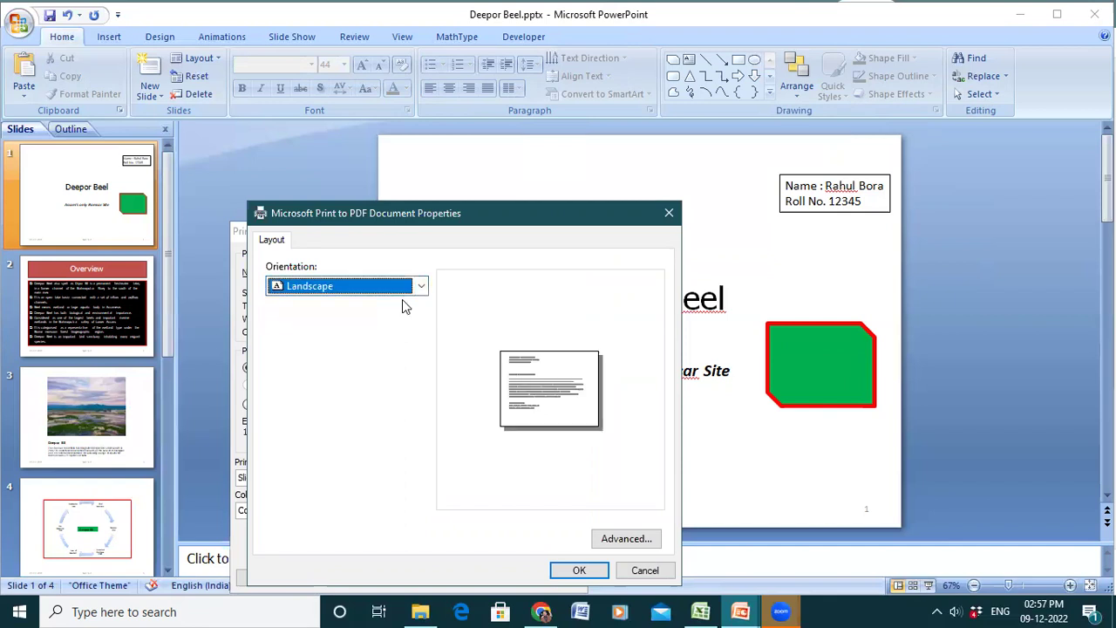
left_click(578, 569)
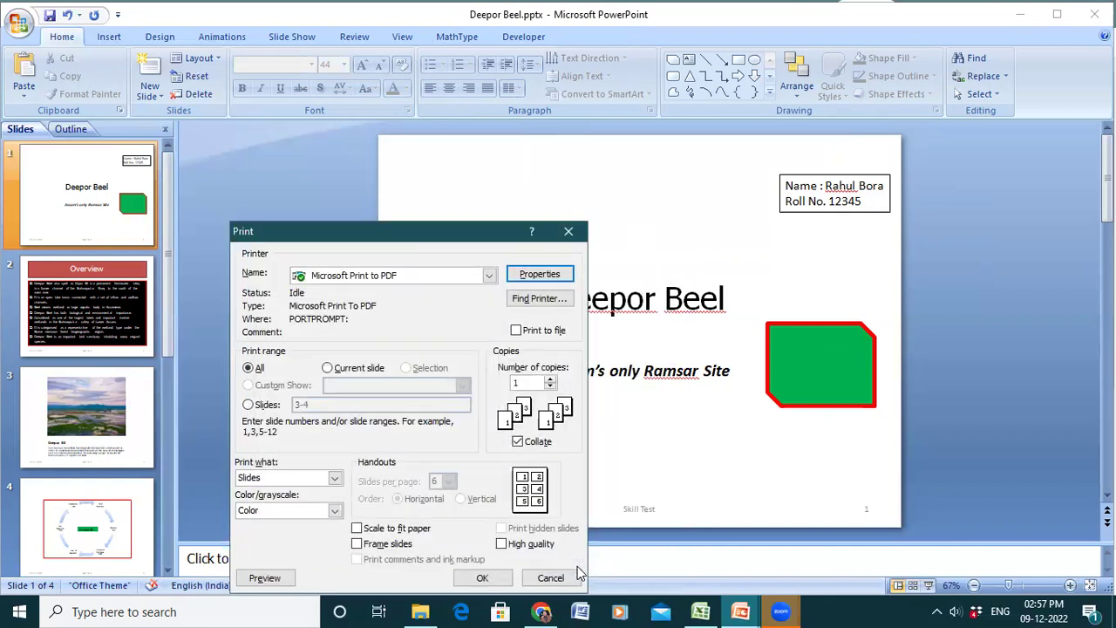
- Change the PDF printer's paper size from Letter to A4 in the advanced settings
left_click(543, 277)
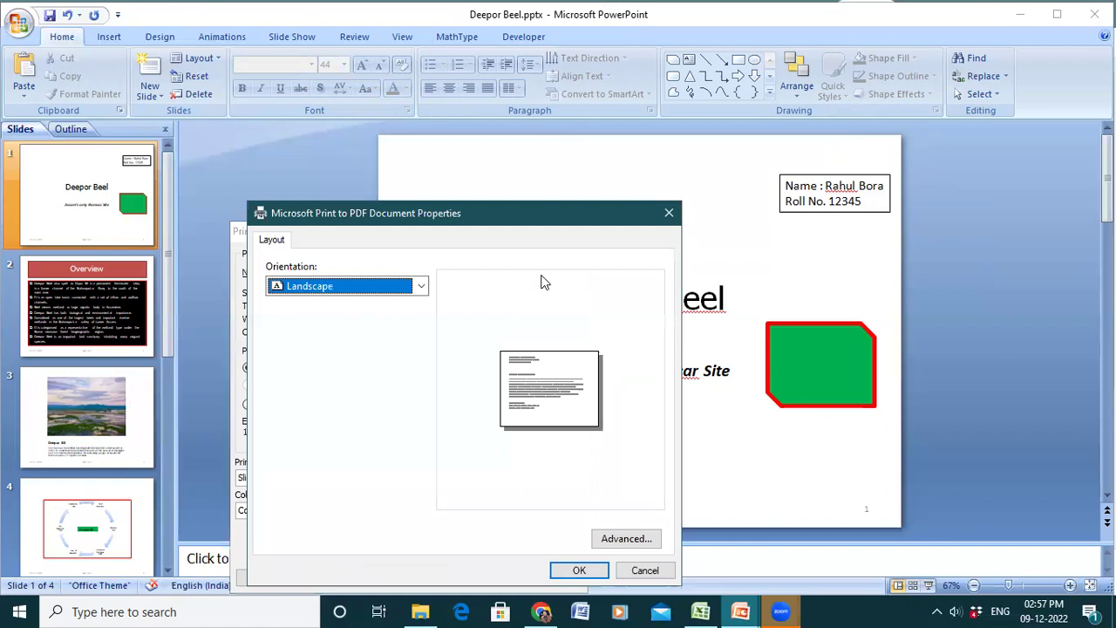
left_click(649, 535)
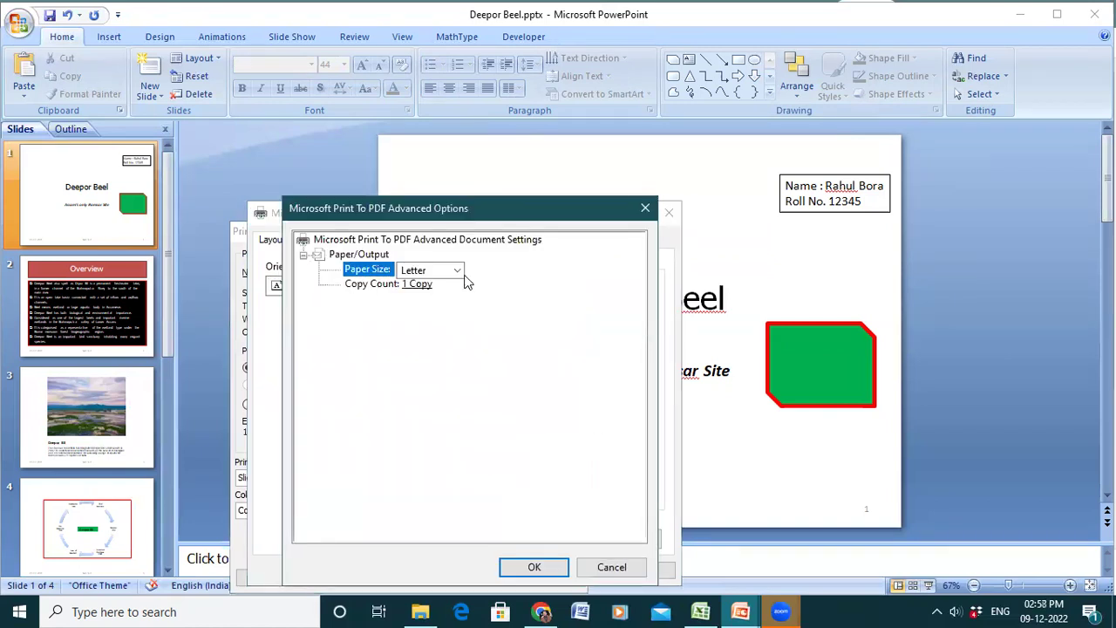
left_click(457, 272)
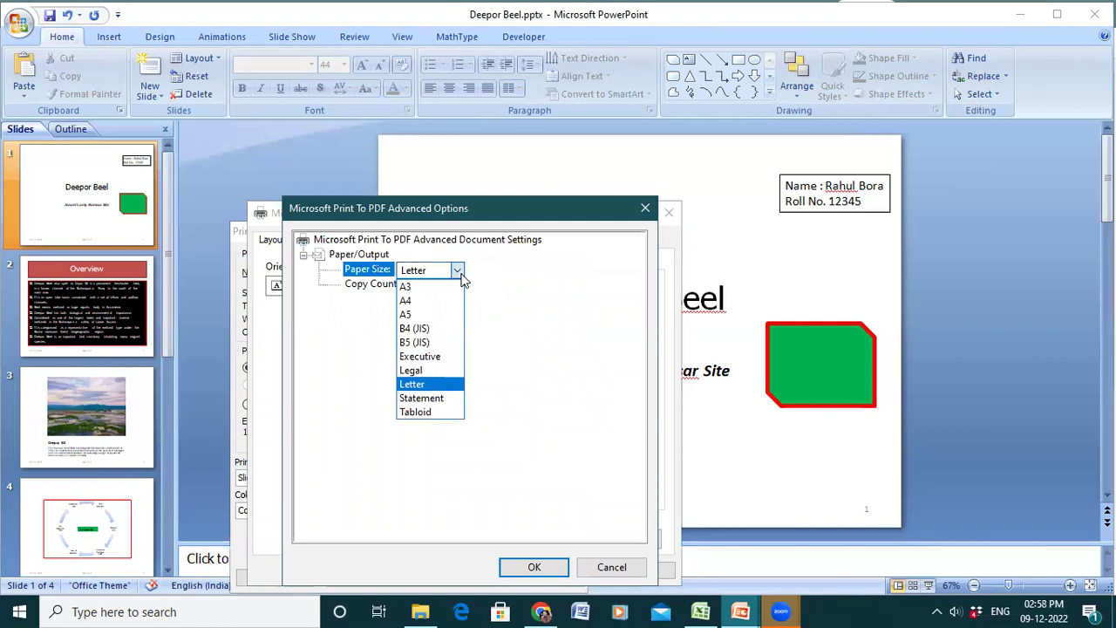
left_click(426, 299)
left_click(538, 567)
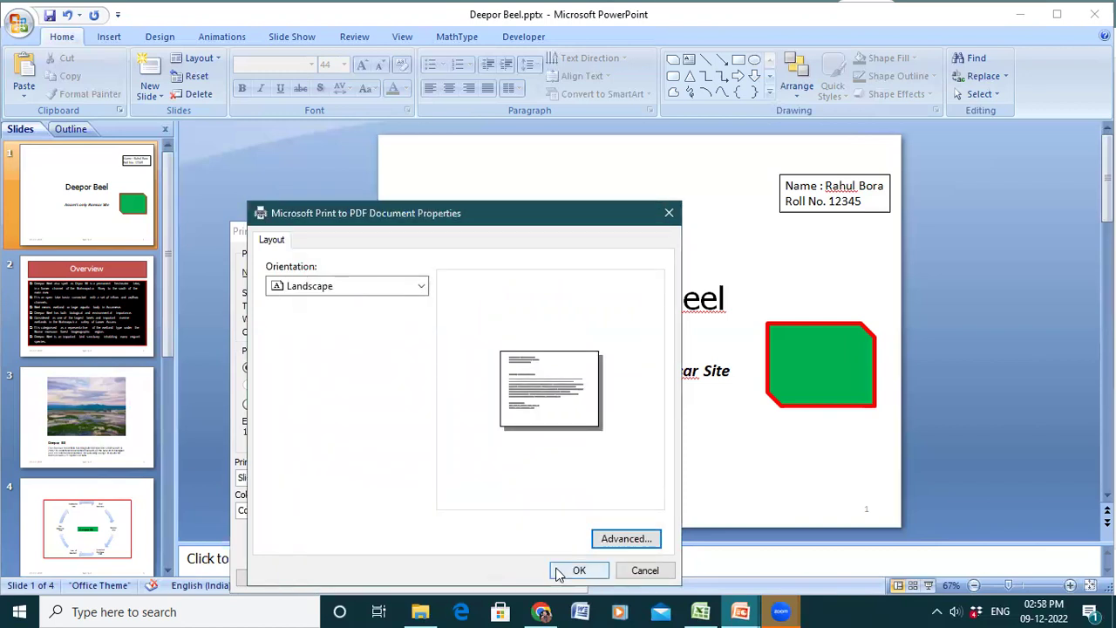
left_click(558, 572)
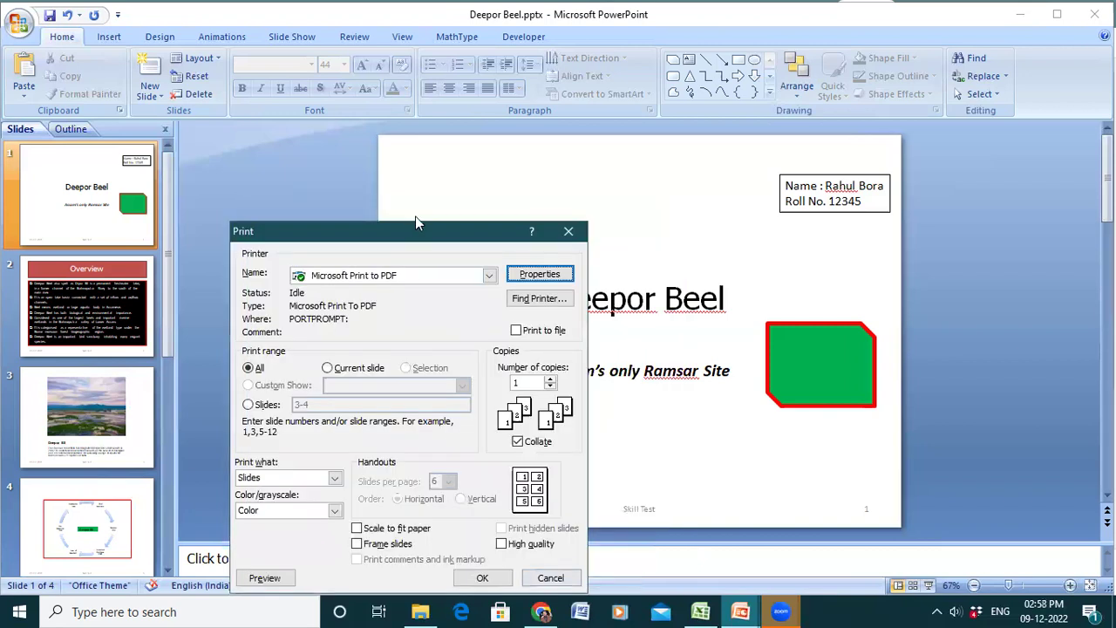
left_click_drag(415, 228, 431, 70)
- Save the printed PDF as Deepor_Bil-Skill-Test-ppt-4 inside the Skil_Test folder
left_click(497, 420)
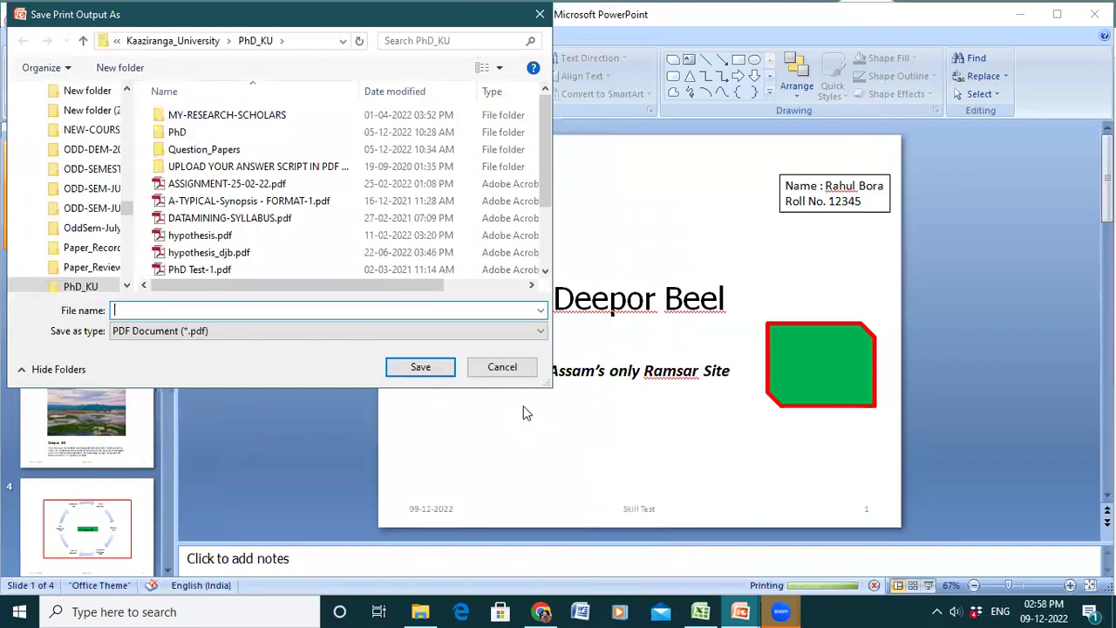
left_click(521, 371)
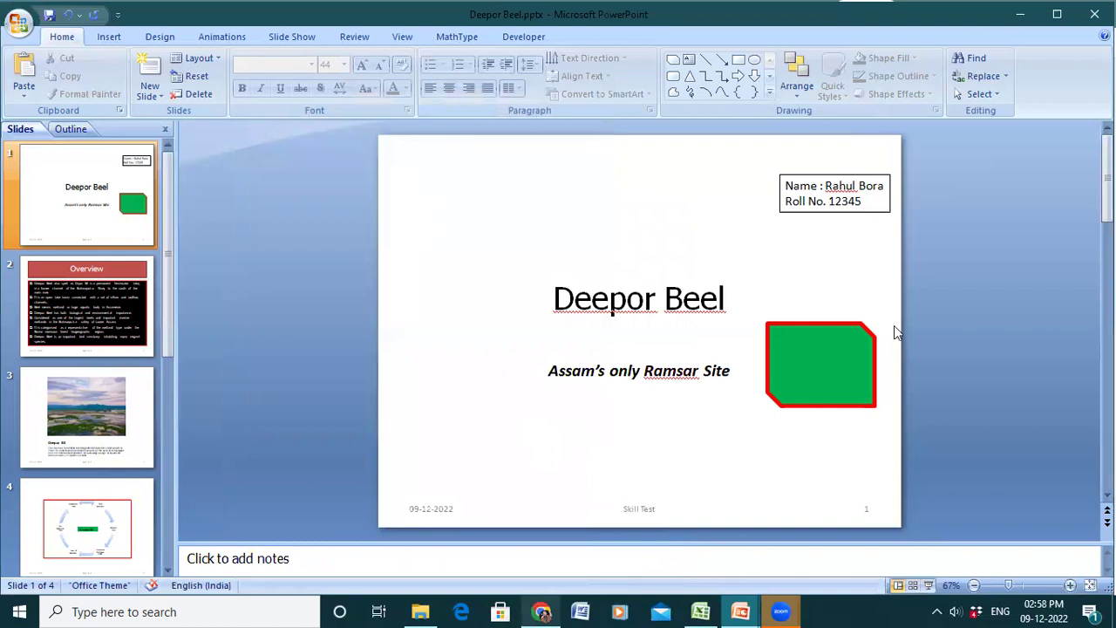
key("F5")
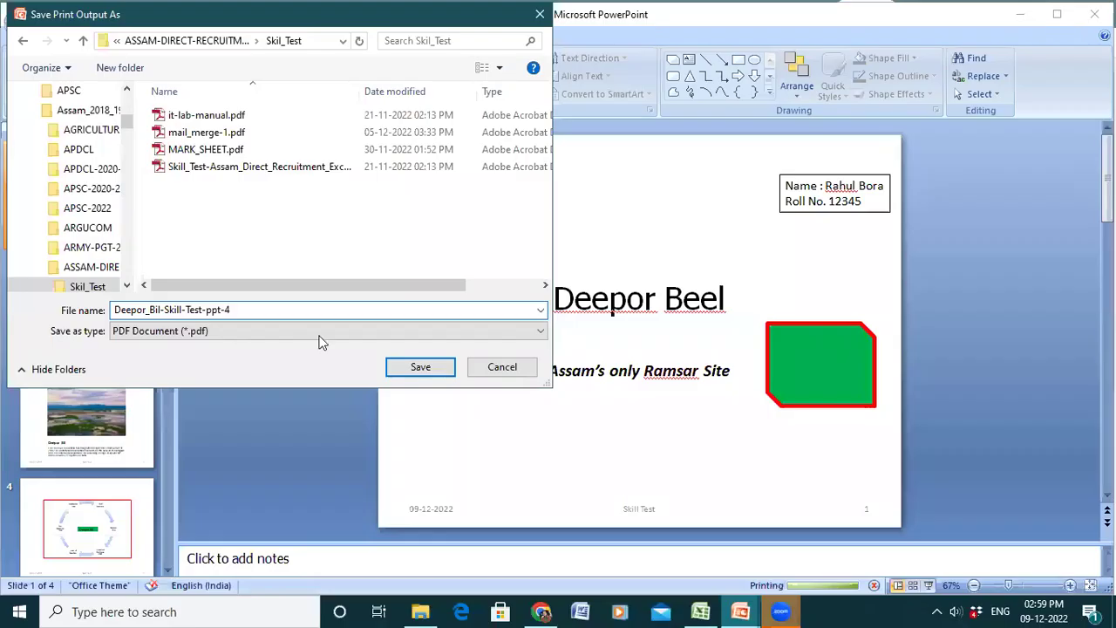
left_click(404, 370)
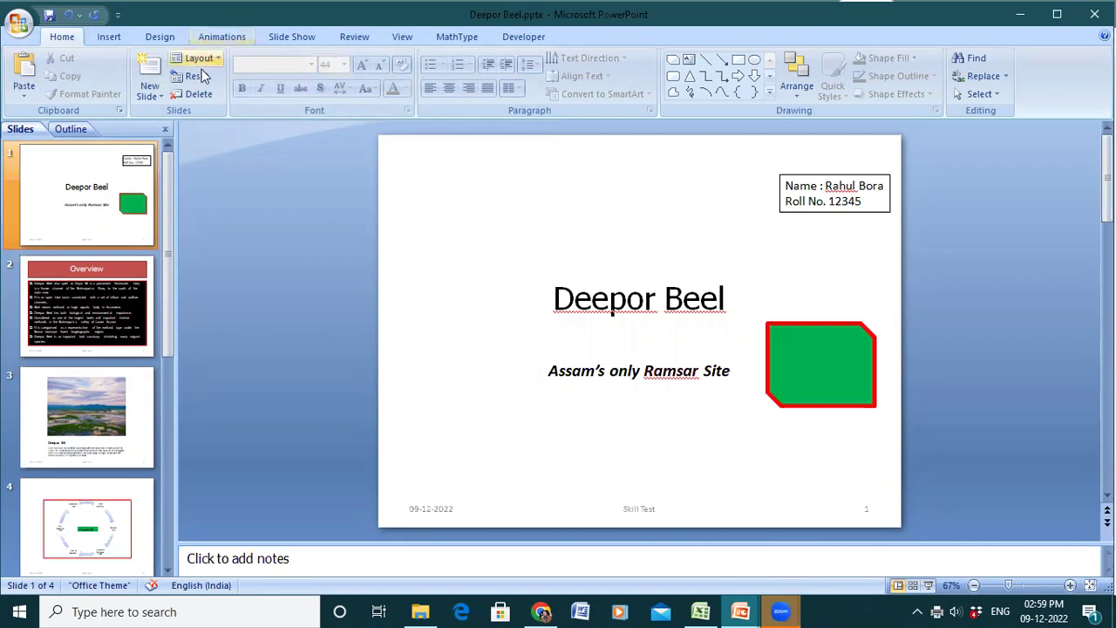
- Give the slide a Zoom transition with Cash Register sound at Medium speed
left_click(211, 37)
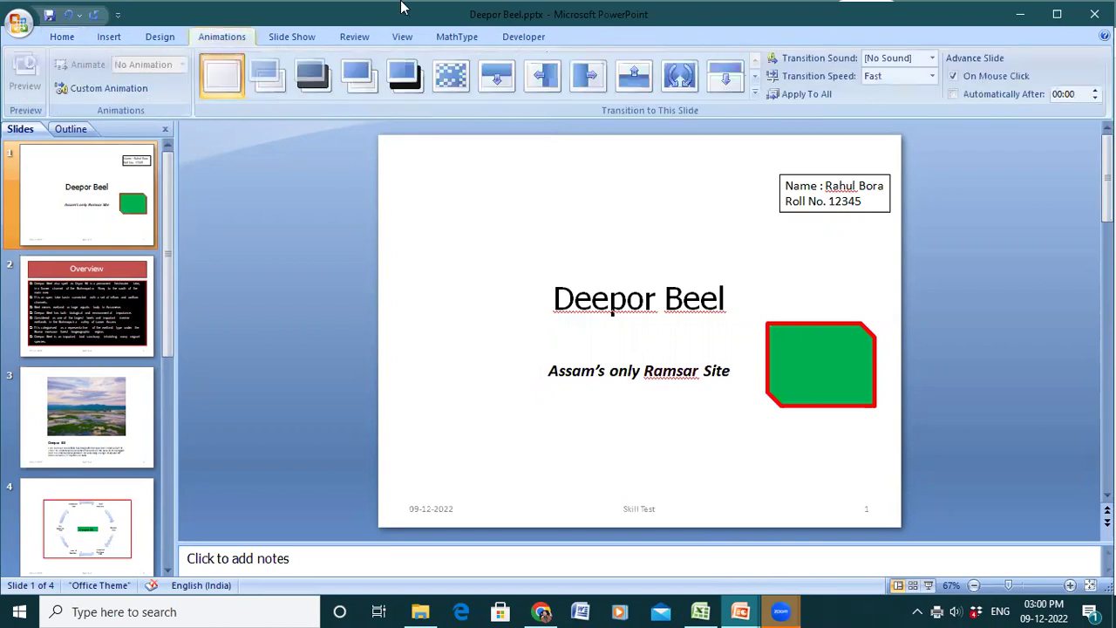
left_click(755, 76)
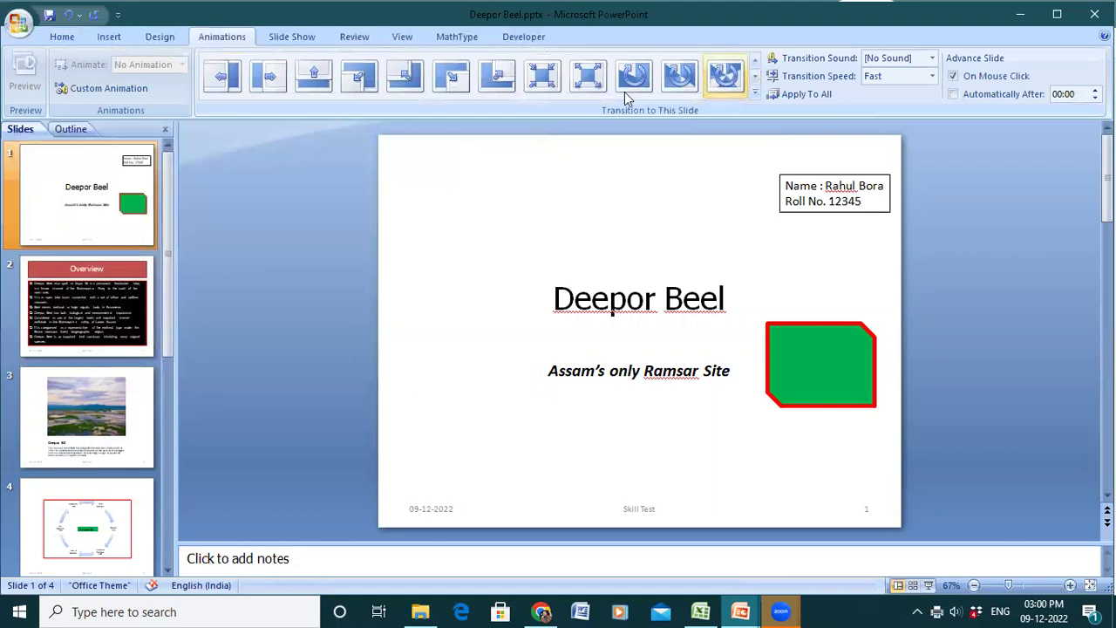
left_click(587, 86)
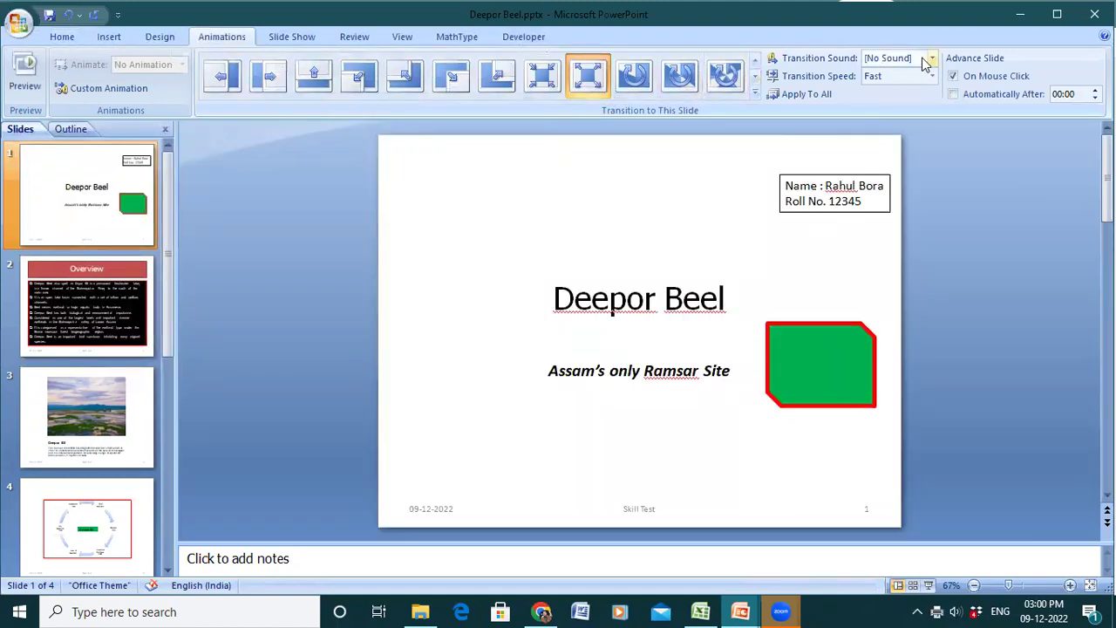
left_click(923, 60)
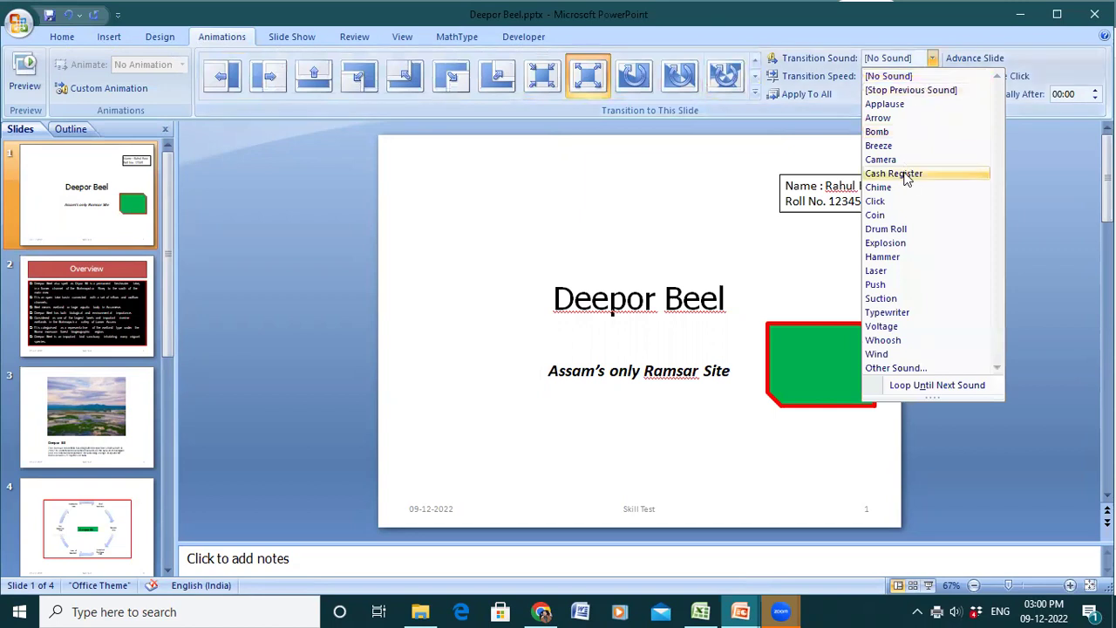
left_click(907, 174)
left_click(910, 76)
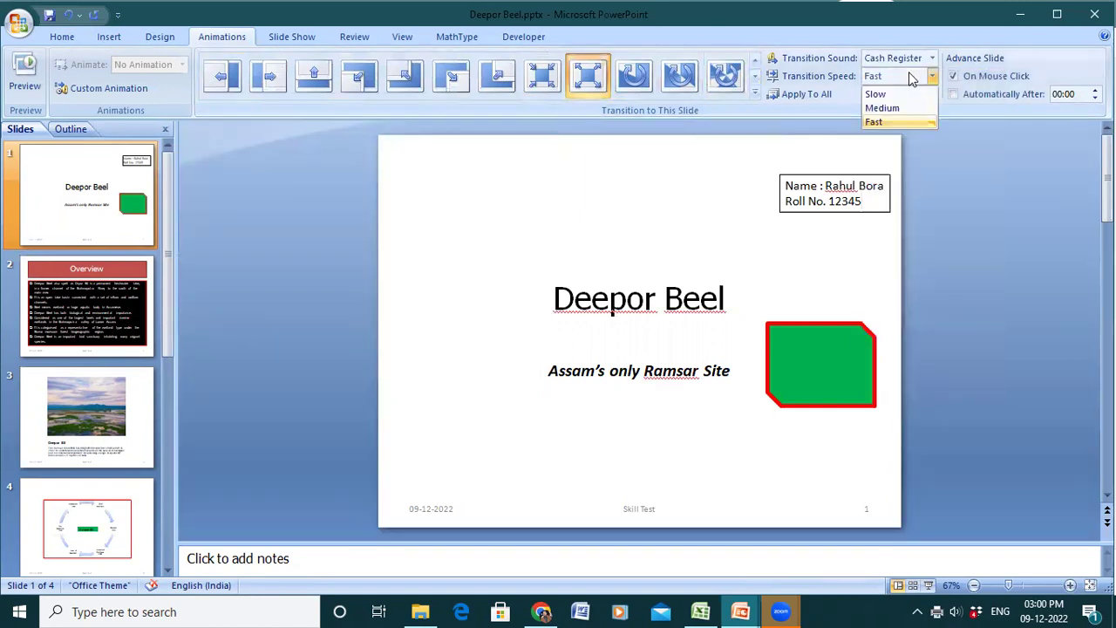
left_click(897, 107)
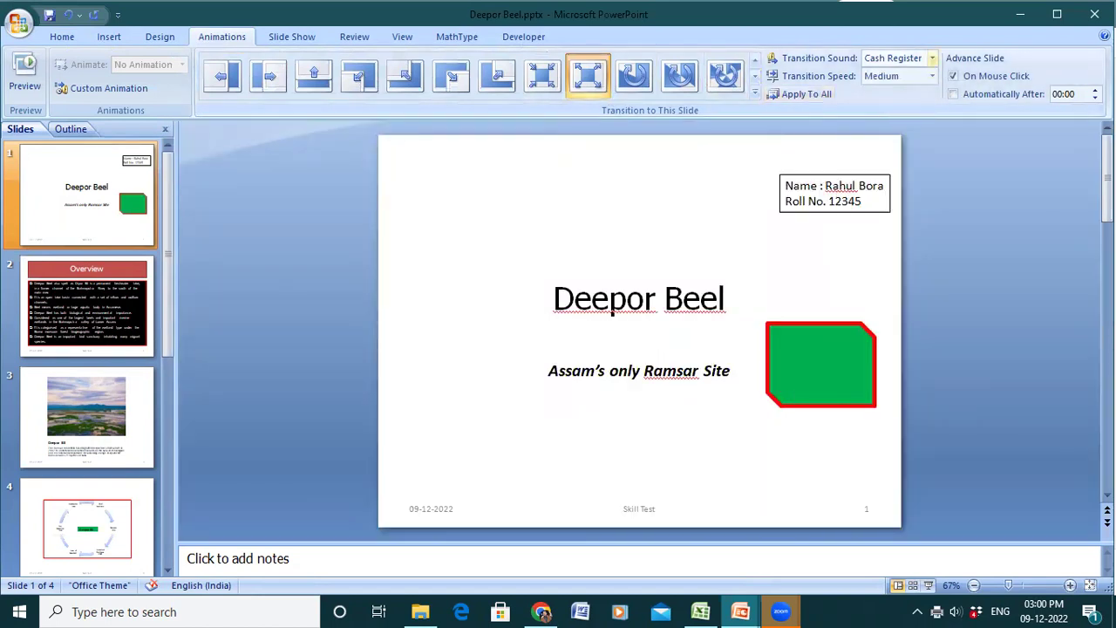
- Make slides advance automatically after 00:03 and apply the transition to all slides
left_click(1095, 89)
left_click(1096, 89)
left_click(1095, 89)
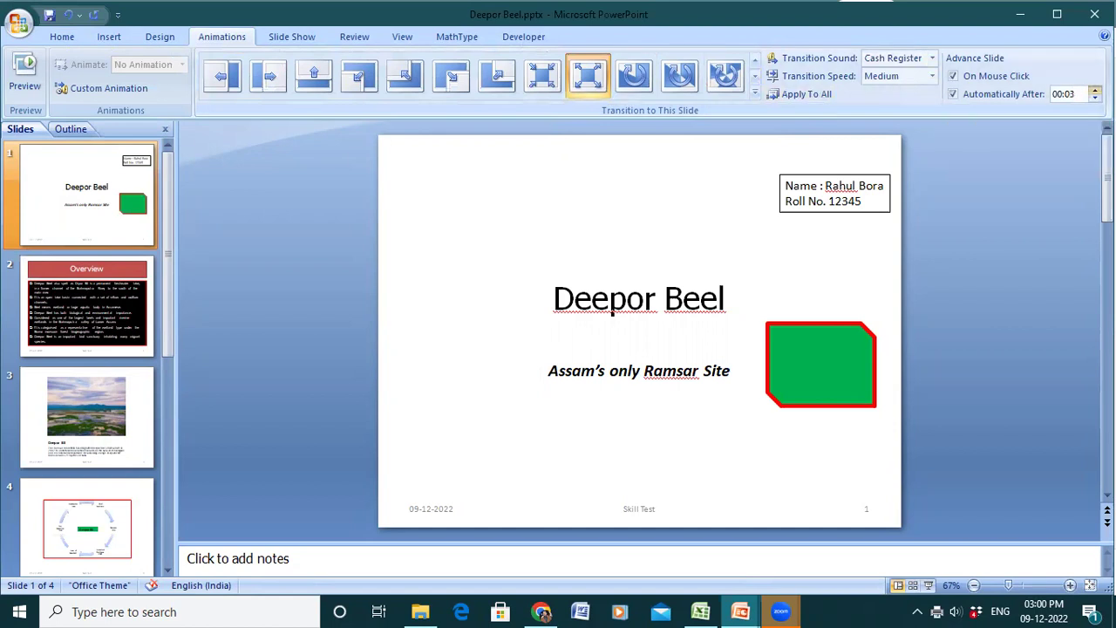
left_click(793, 97)
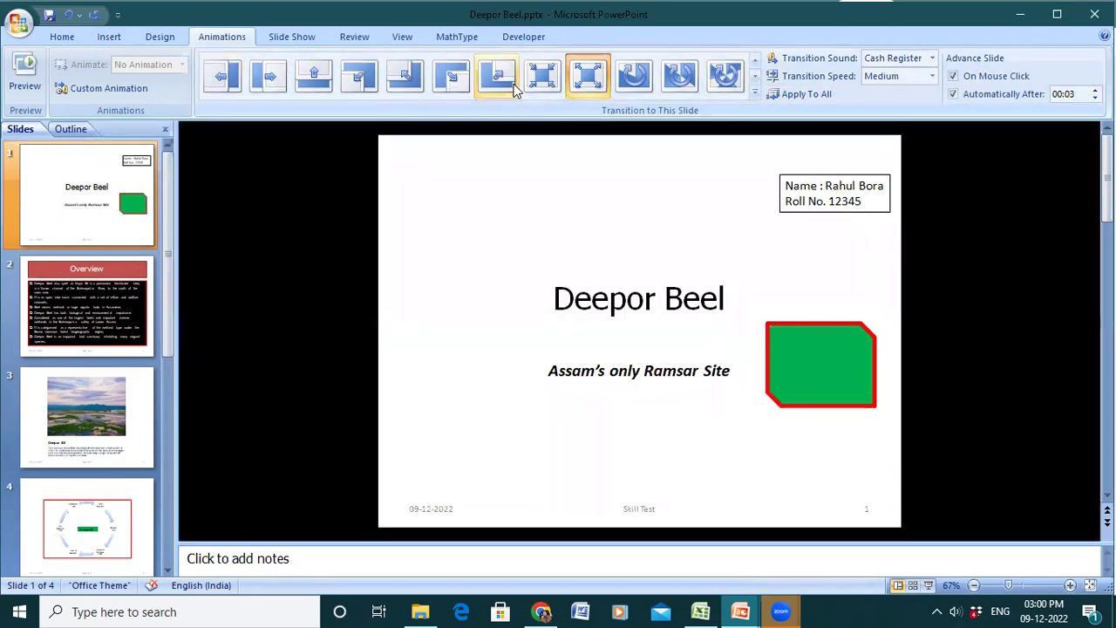
- Run the slide show through slides 1–4, step back to Overview, then exit
key("F5")
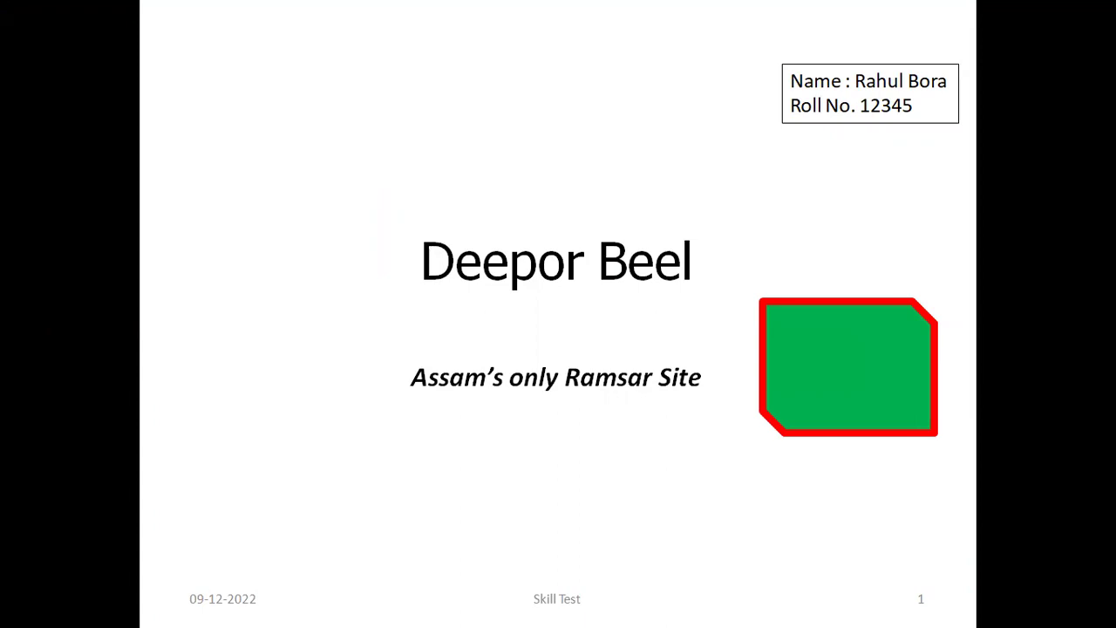
key("Right")
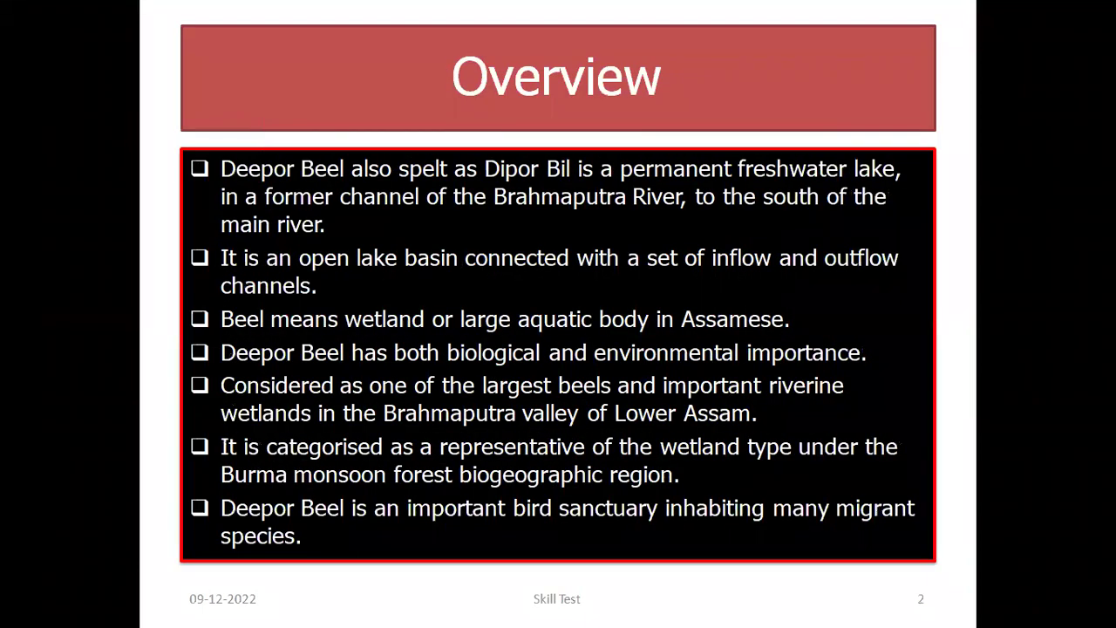
key("Right")
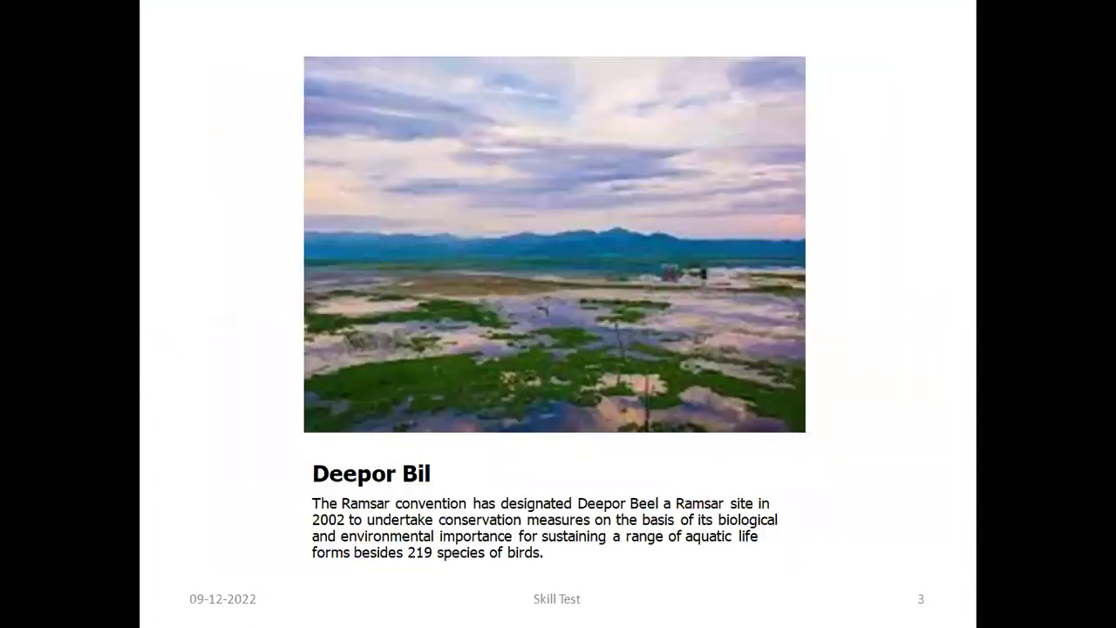
key("Right")
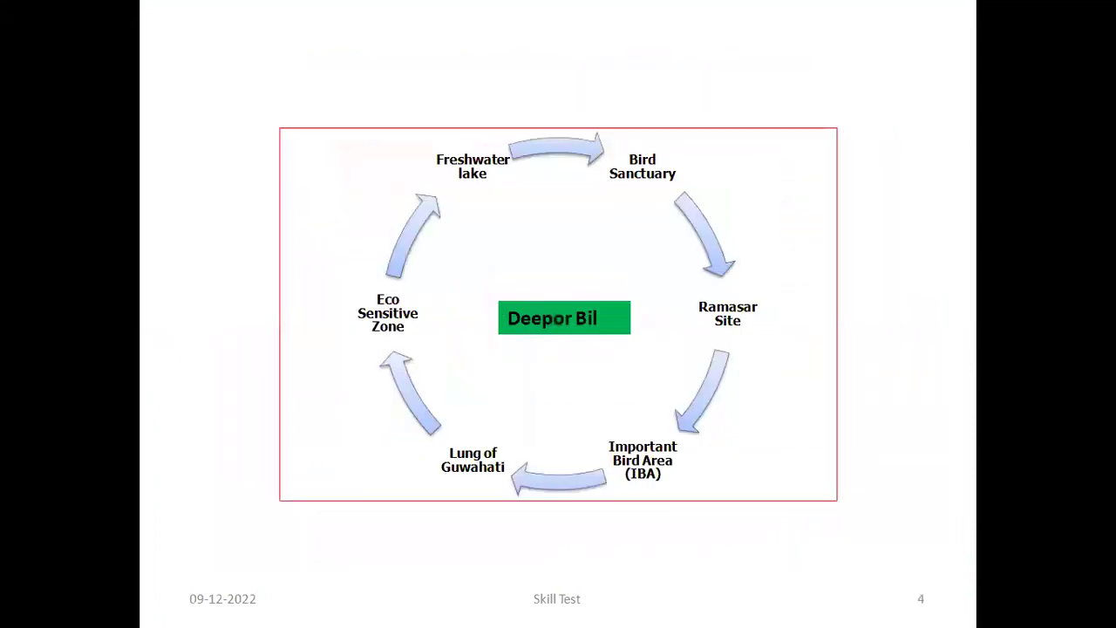
key("Left")
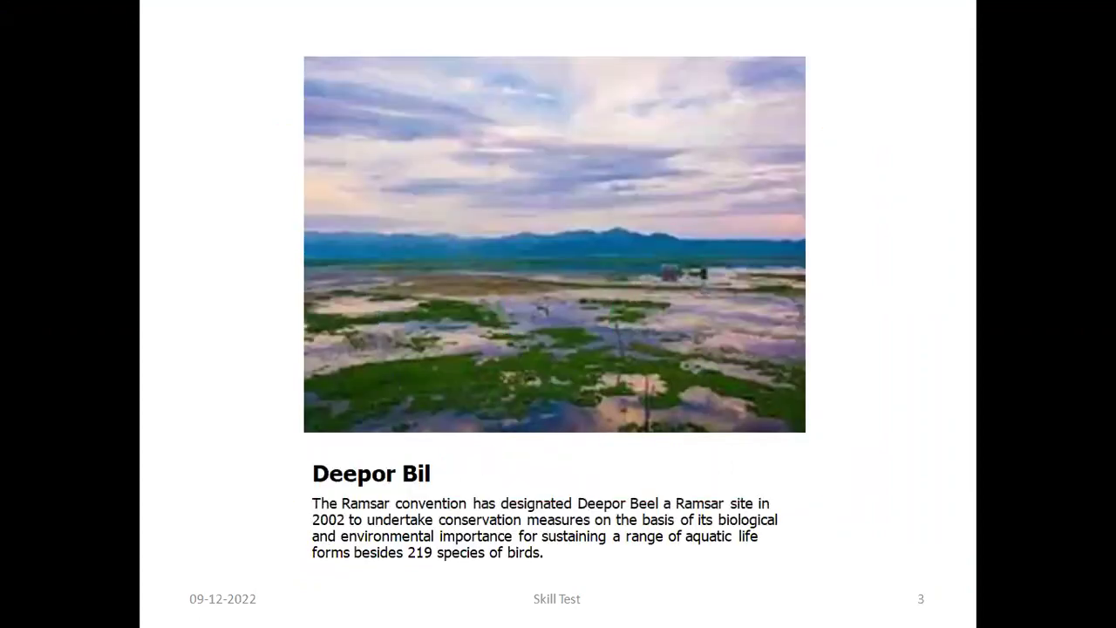
key("Left")
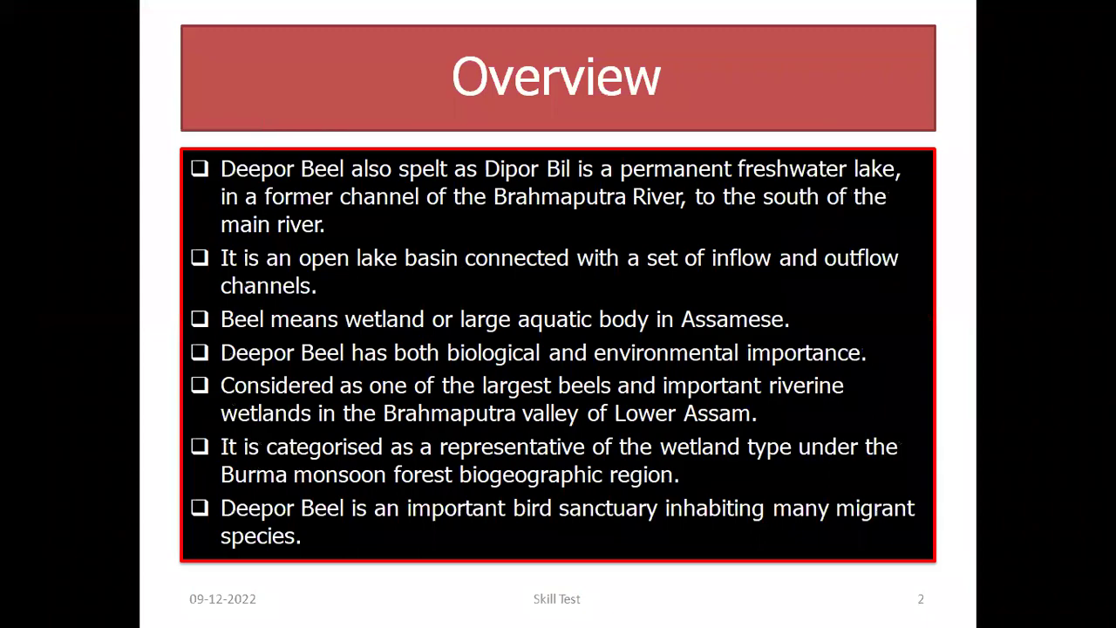
key("Escape")
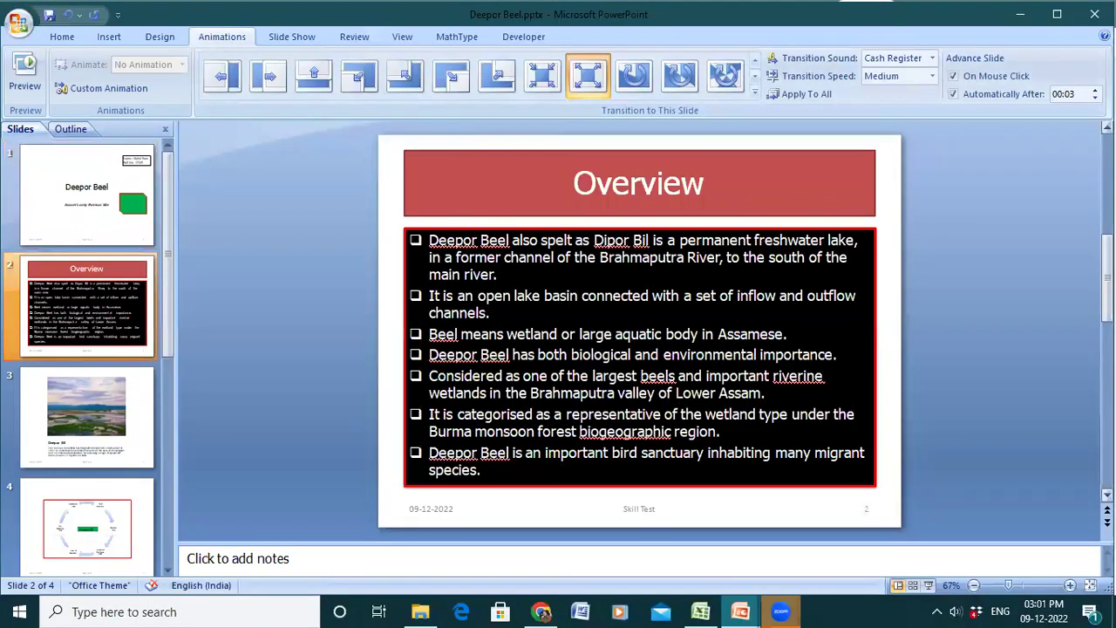
- Browse slides 1 and 2 in the editor, then move on to the Deepor Bil photo slide
scroll(612, 314, "up", 1)
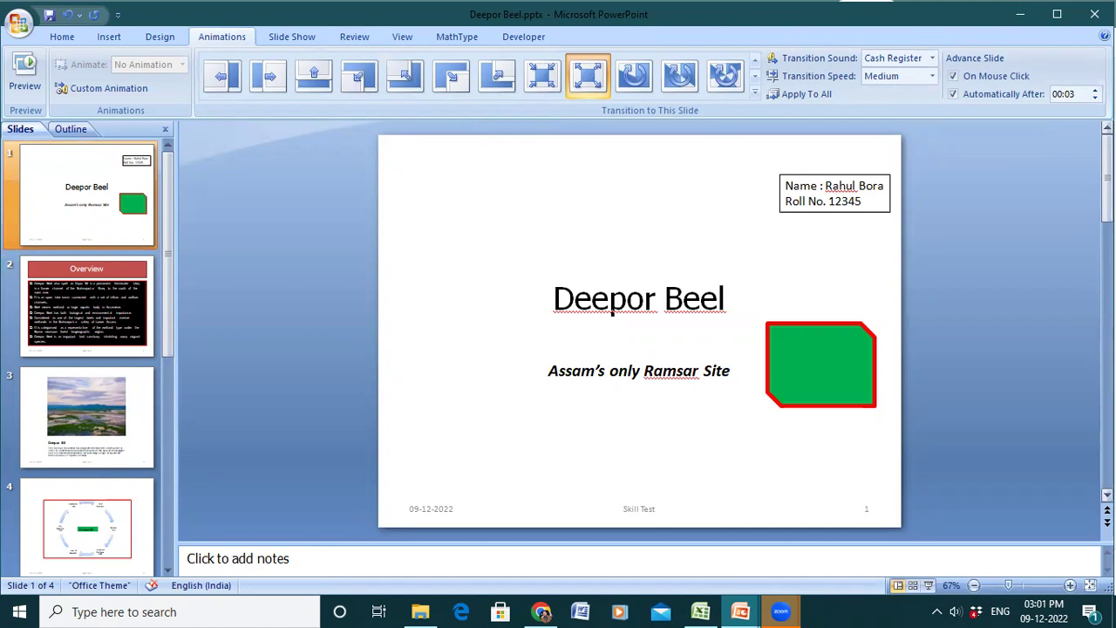
scroll(612, 310, "down", 2)
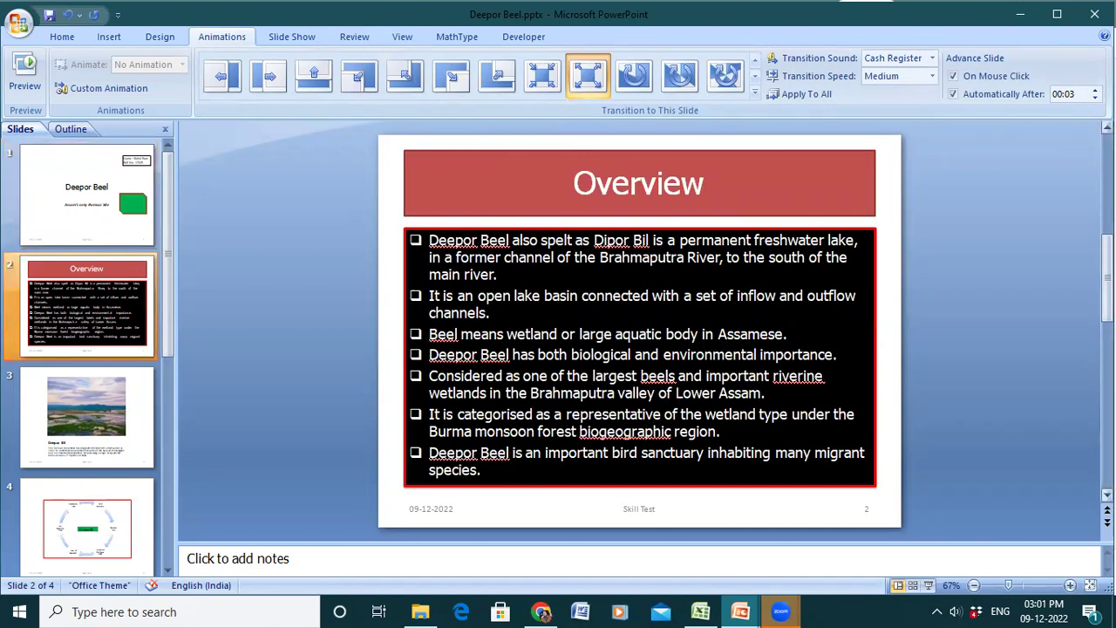
key("Page_Down")
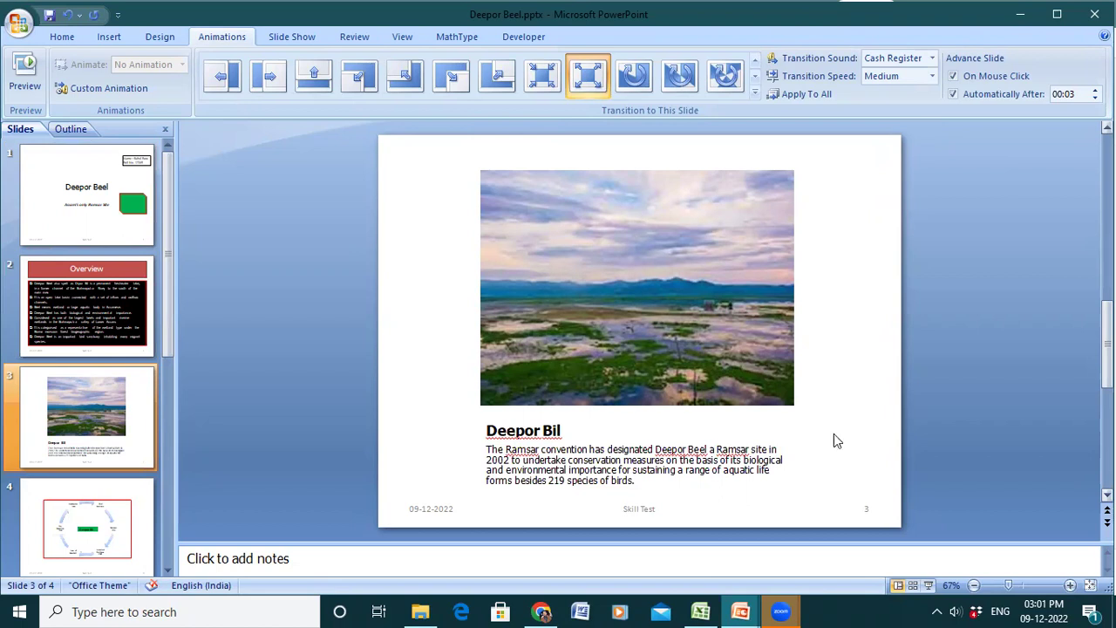
left_click(362, 610)
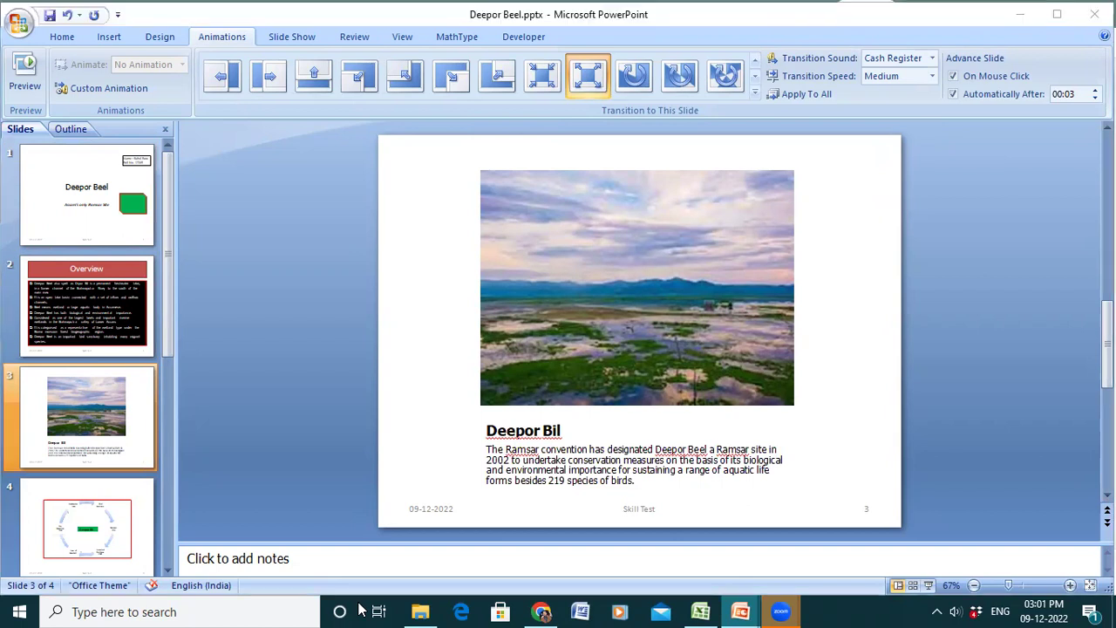